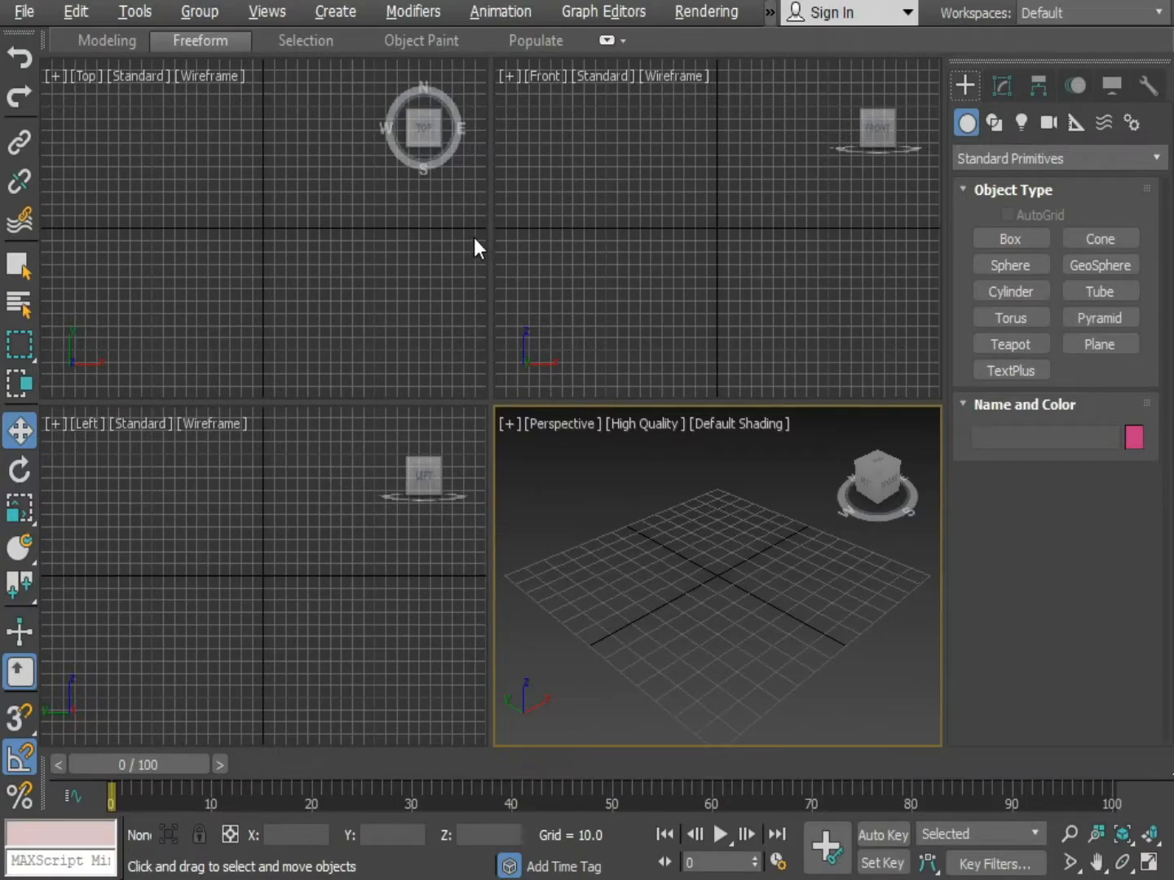
click(400, 237)
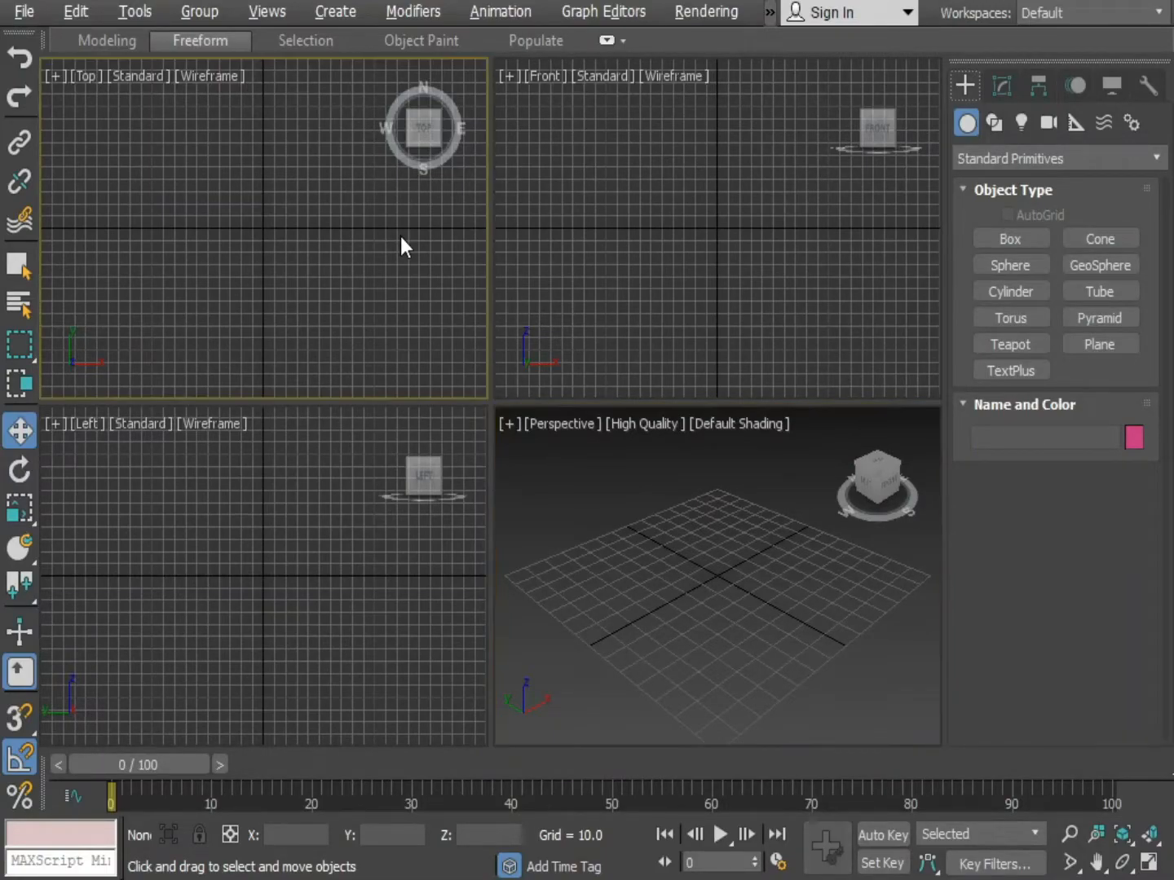
key(6)
click(426, 10)
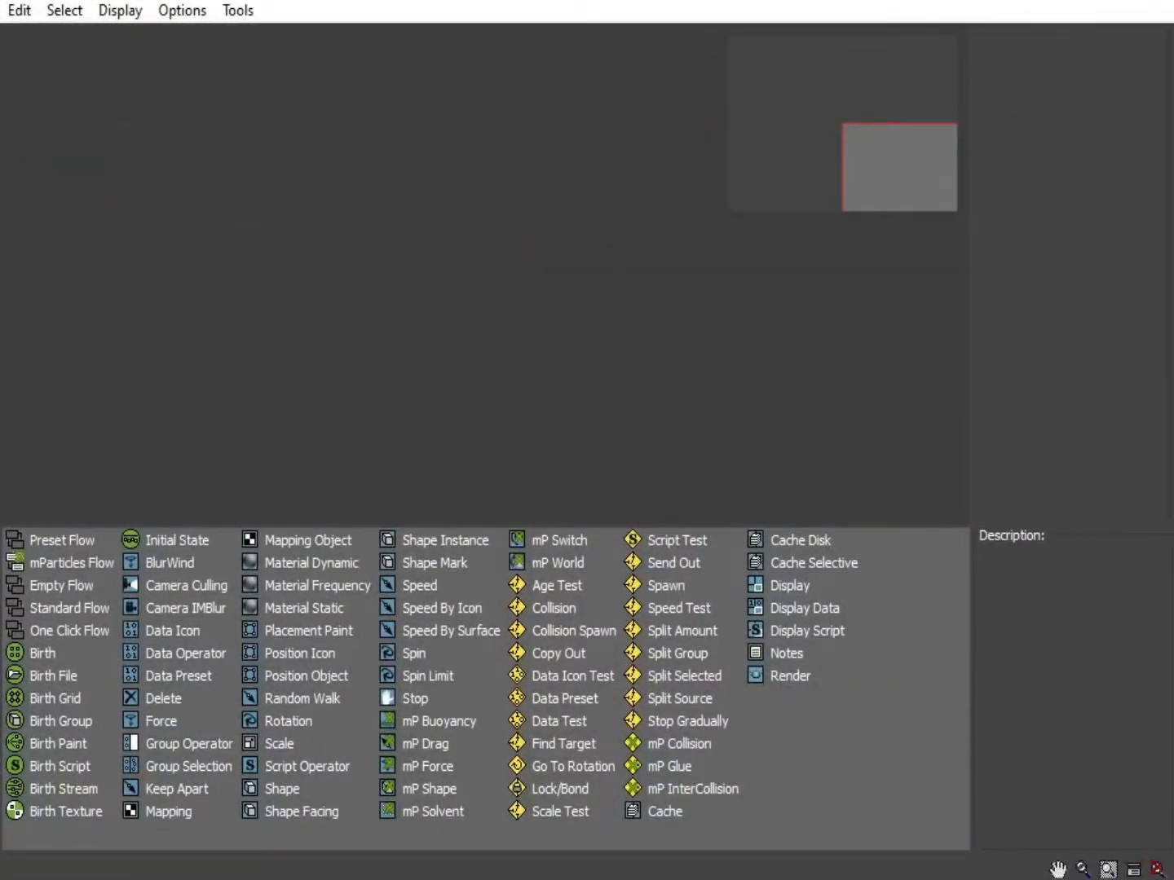
key(6)
click(600, 254)
right_click(600, 254)
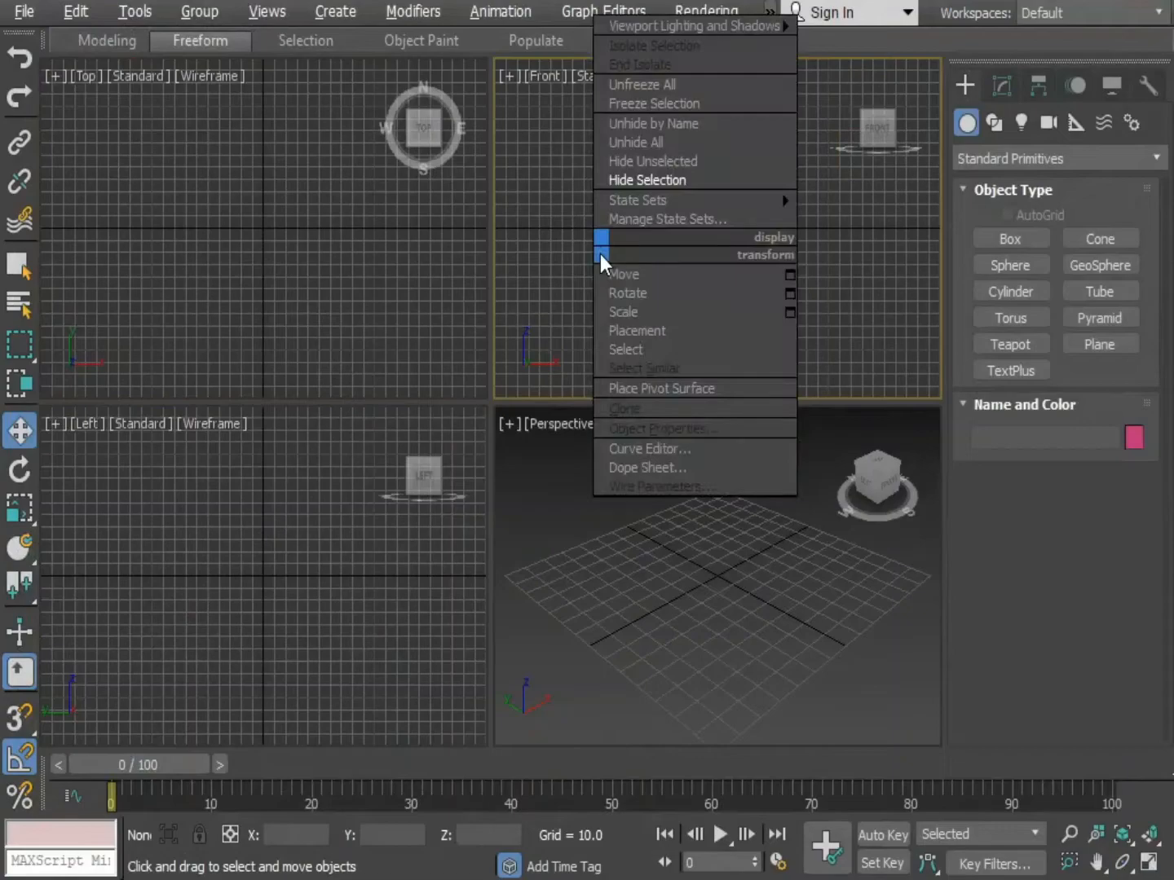
click(588, 600)
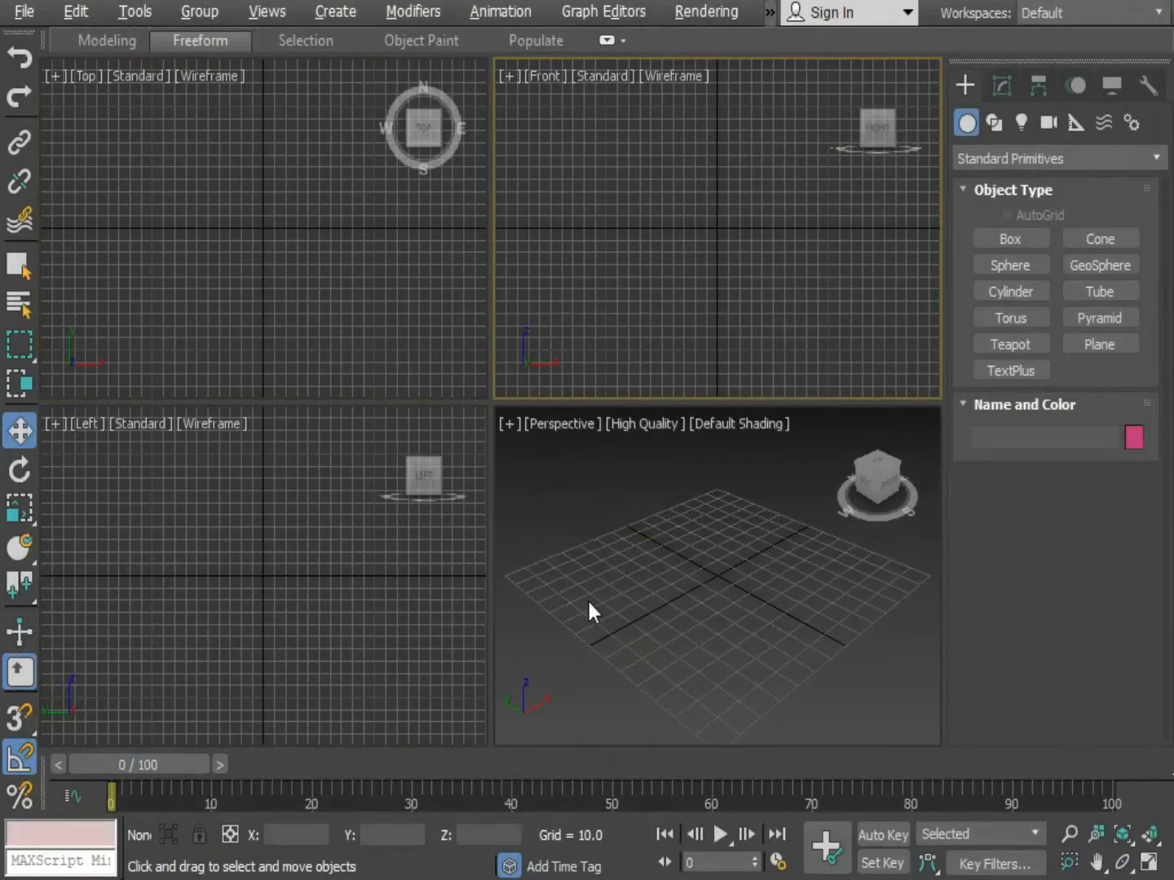
Open Particle View through an all-actions search for "particle view" and add an mParticles Flow to its canvas.
key(x)
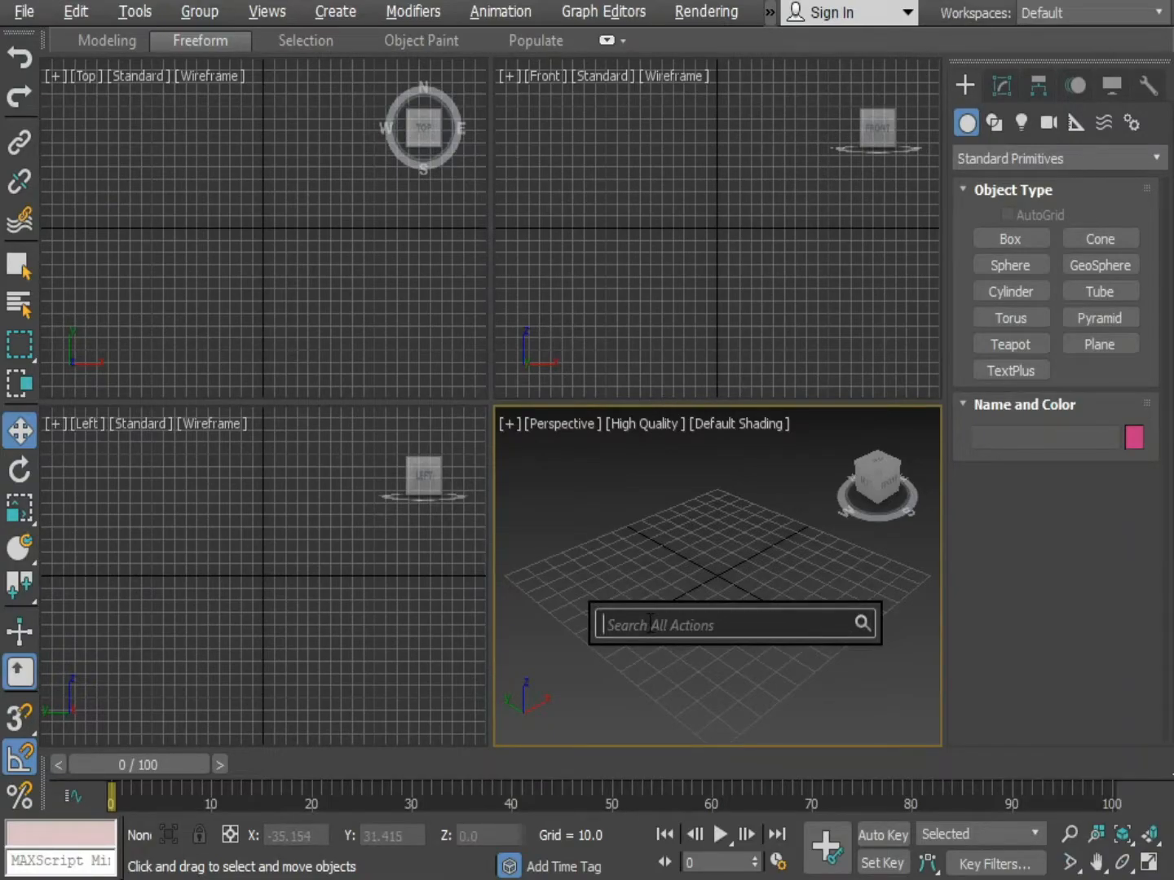
text(pa)
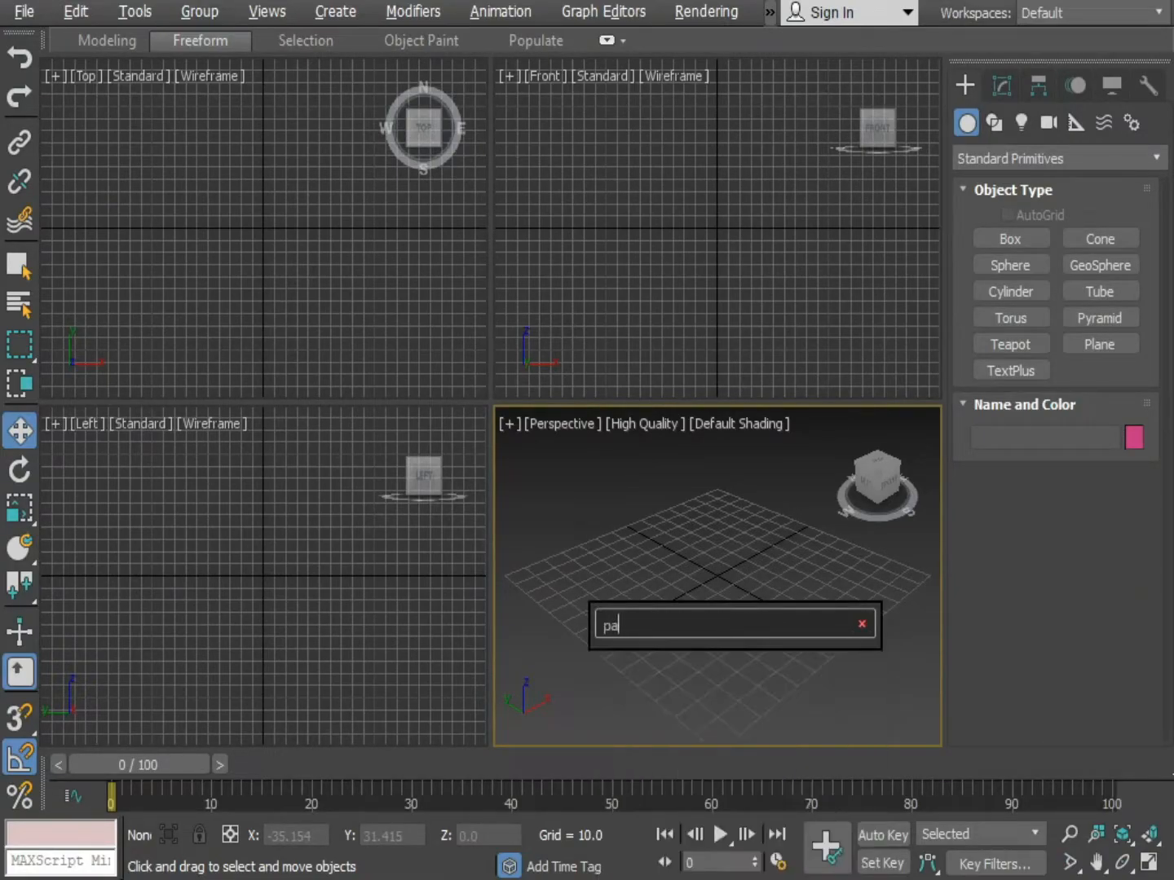
text(rticle)
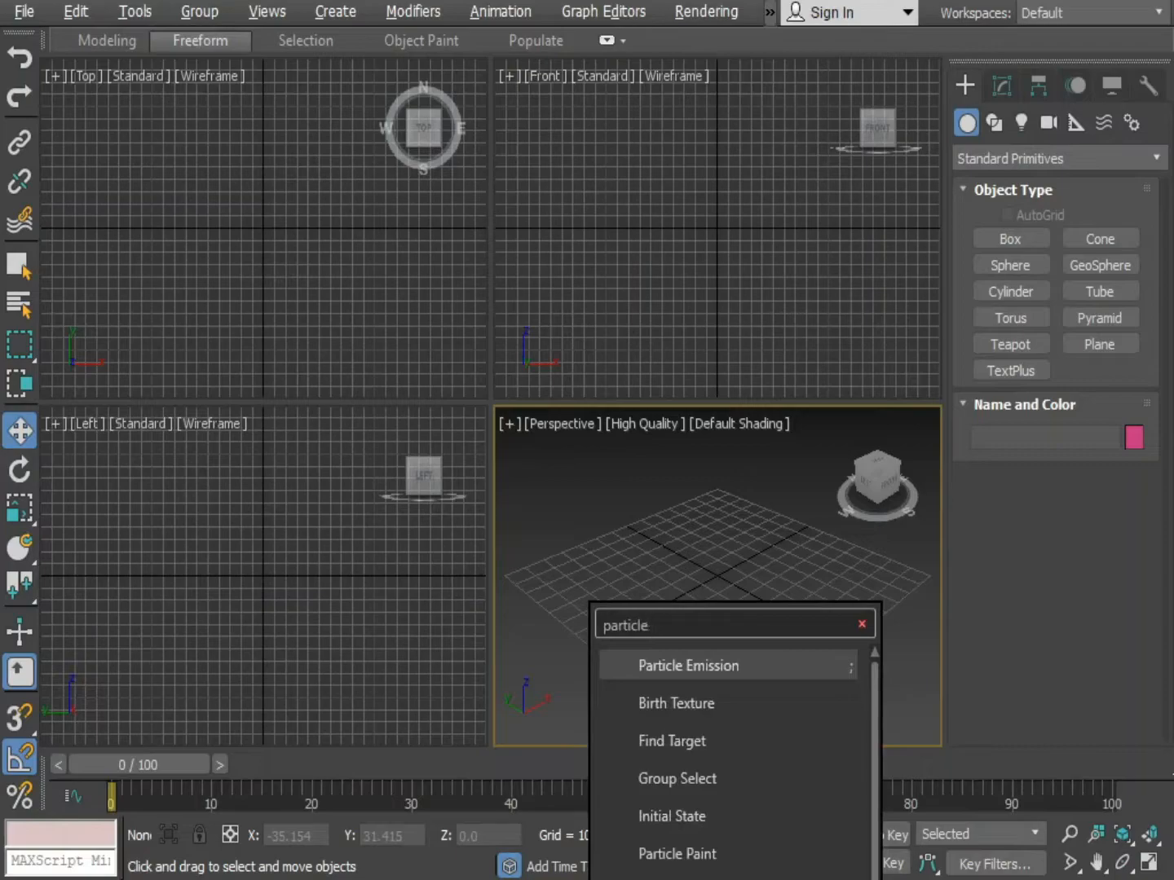
text( view)
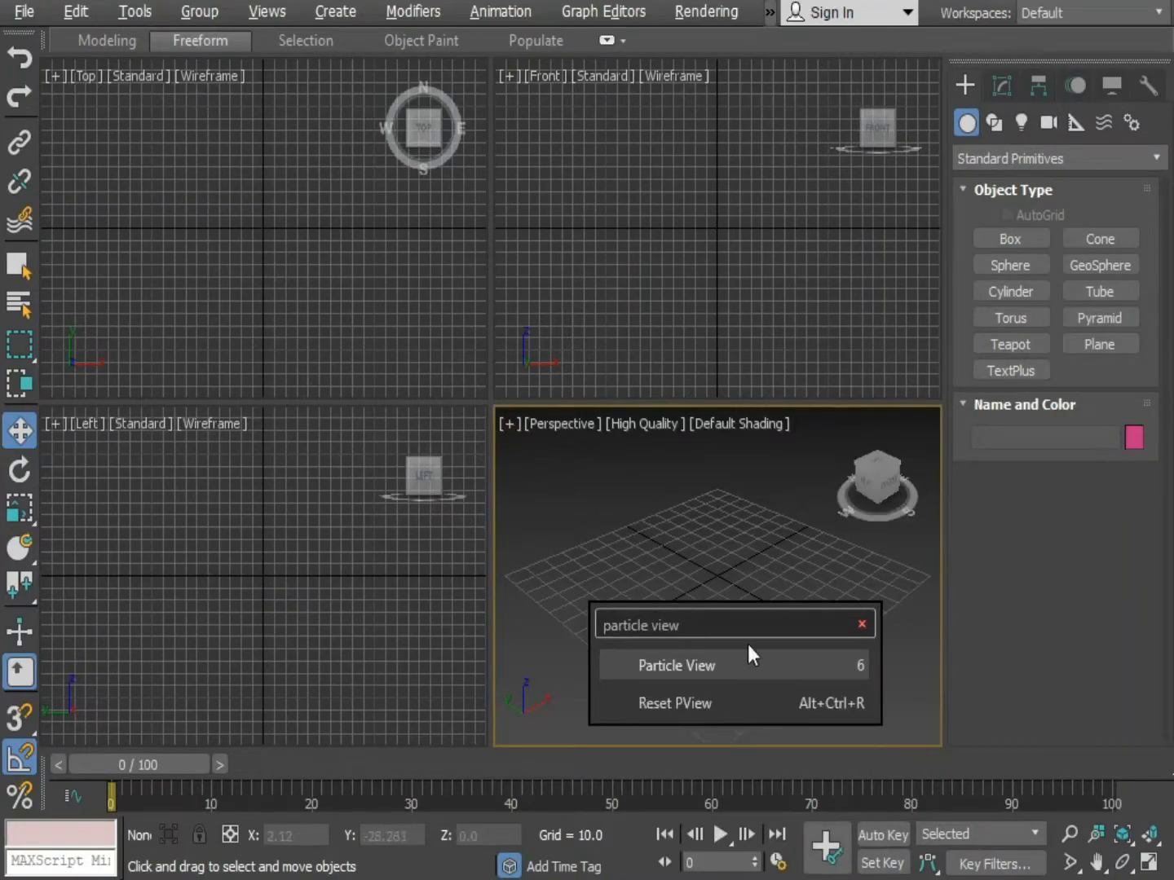
click(687, 675)
click(687, 675)
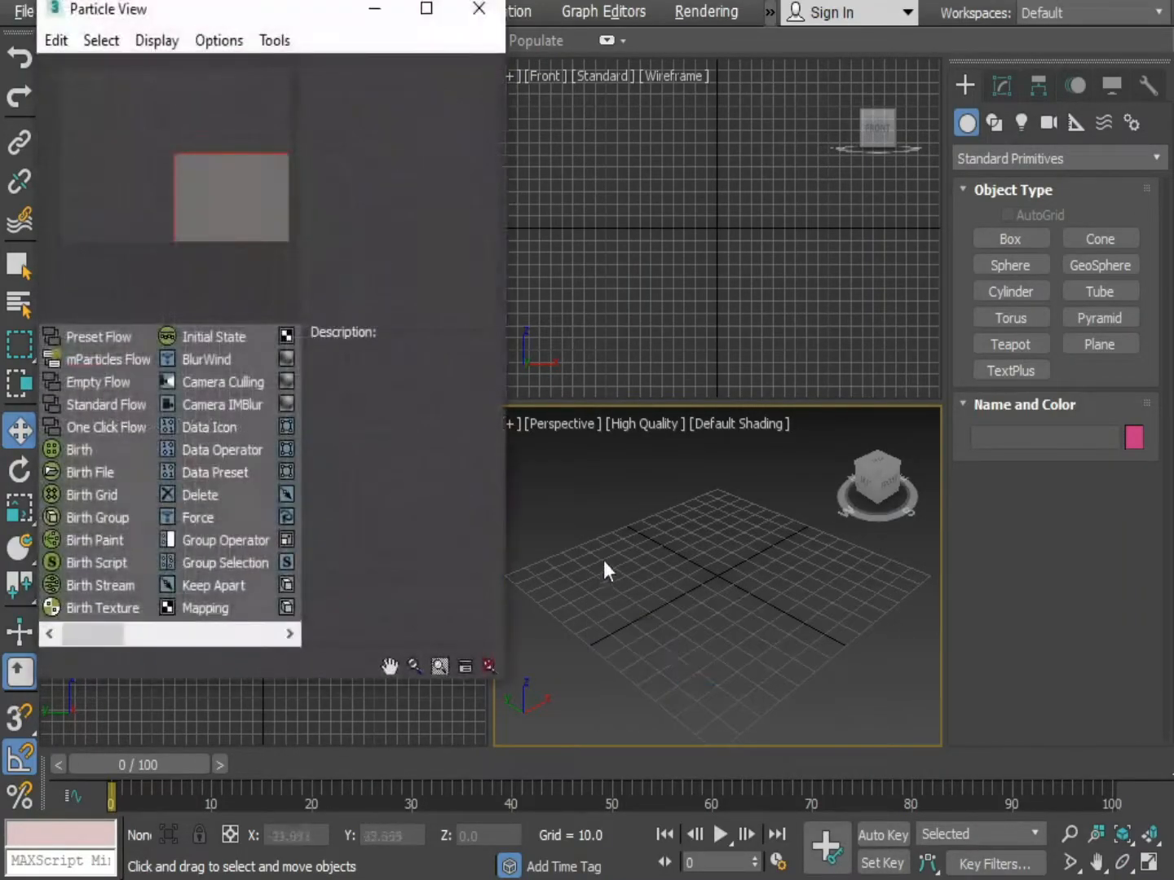
click(424, 10)
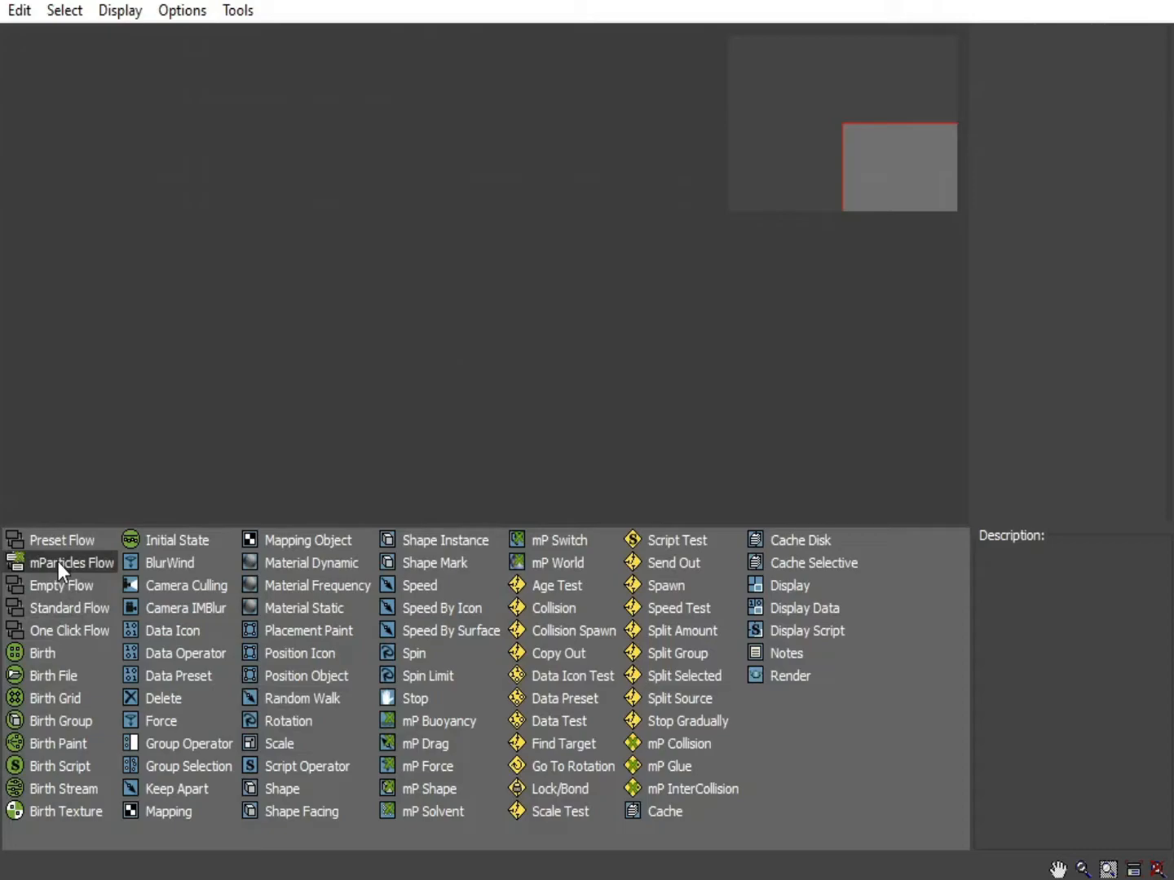
drag(57, 566, 415, 136)
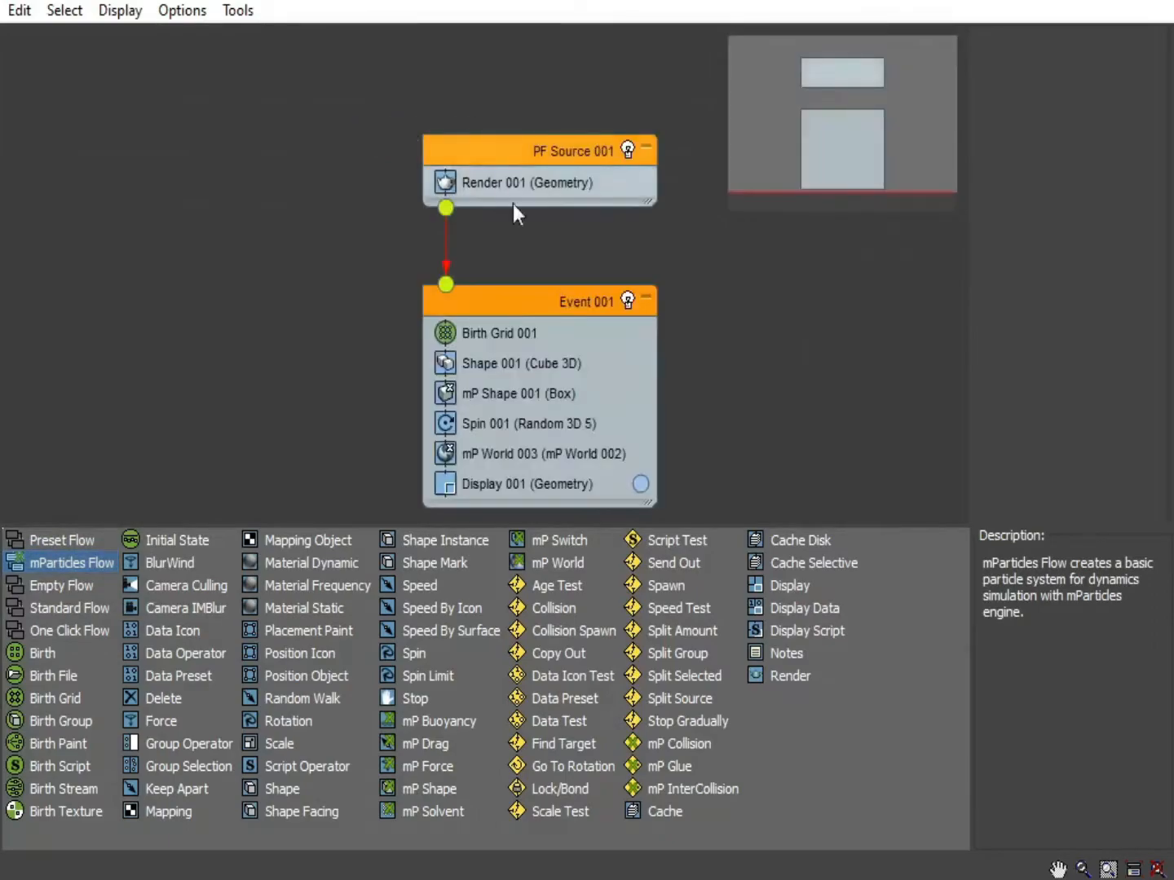
Play the default cube particle simulation in the Perspective viewport.
drag(759, 2, 175, 42)
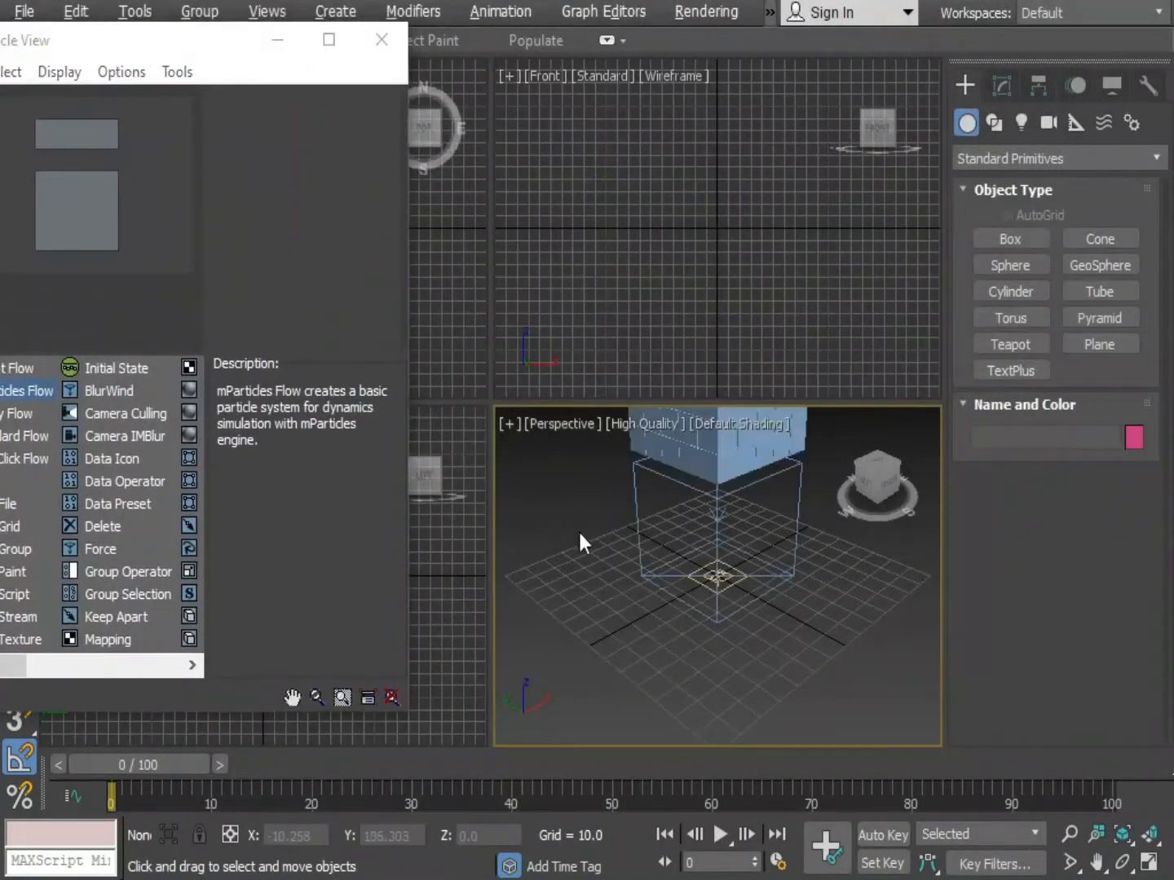
middle_drag(744, 594, 701, 628)
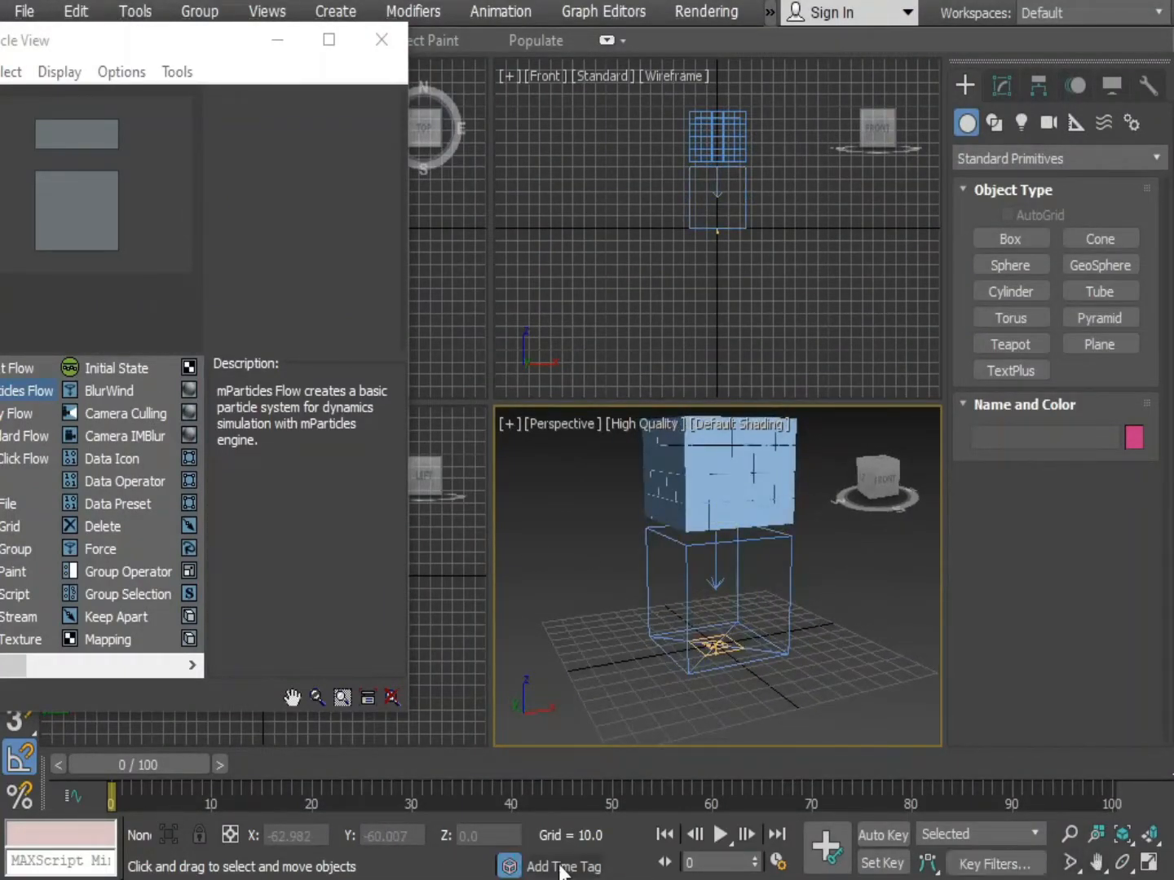
click(762, 531)
click(721, 835)
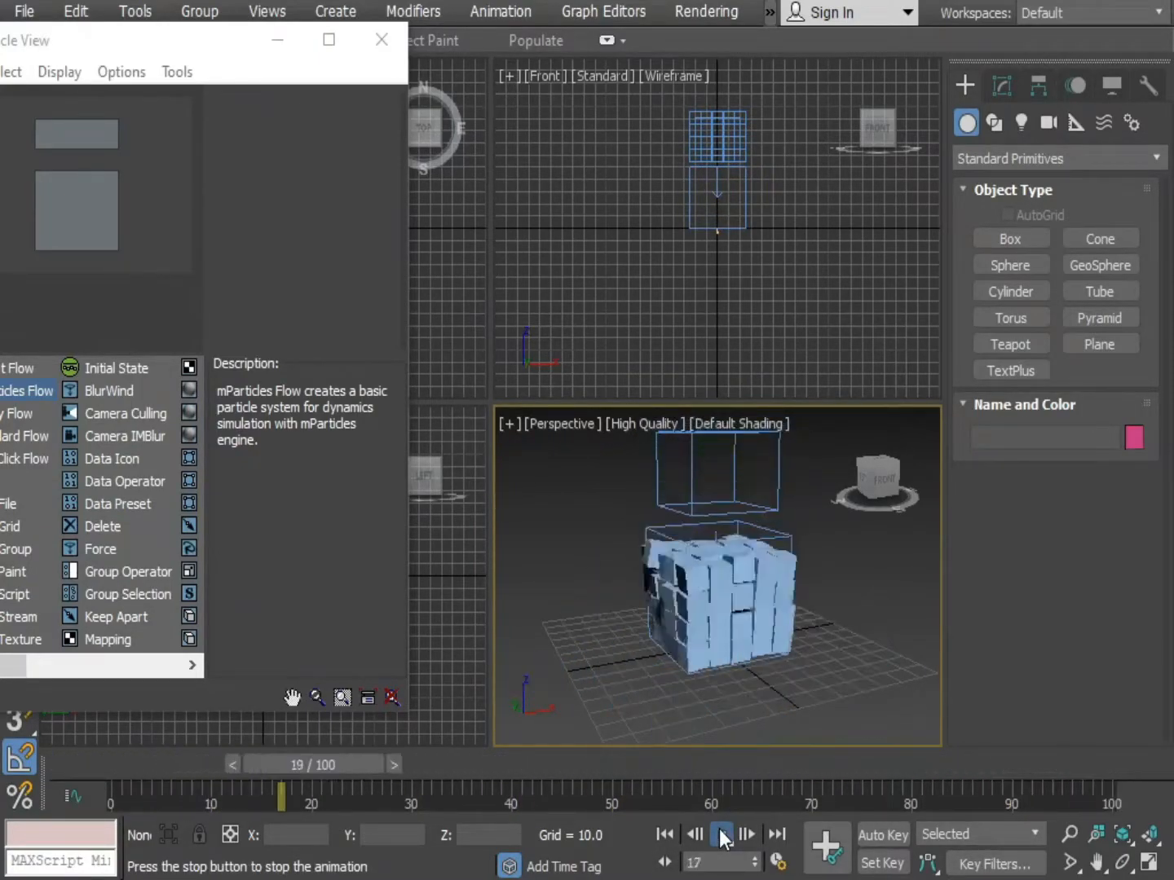
click(720, 834)
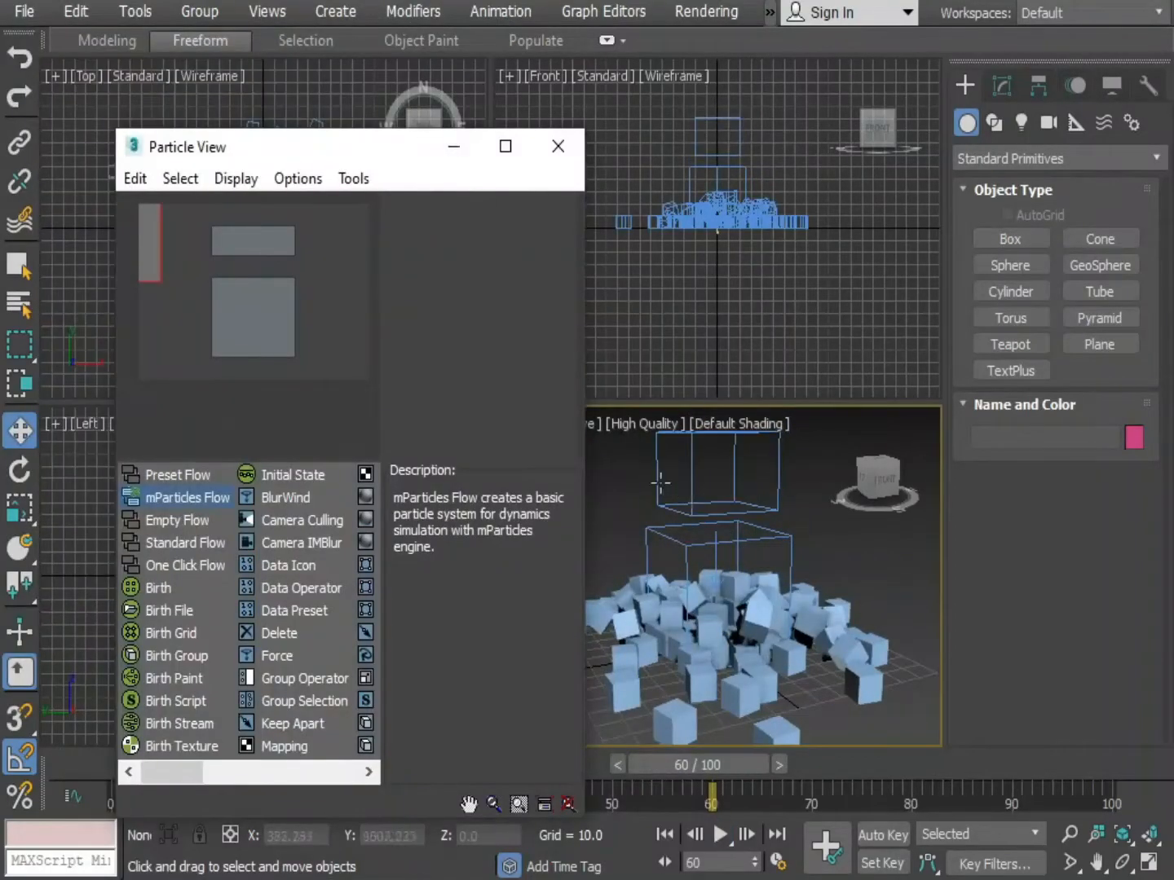
Rearrange the Particle View canvas so the PF Source 001 node sits directly above the Event 001 node.
click(628, 495)
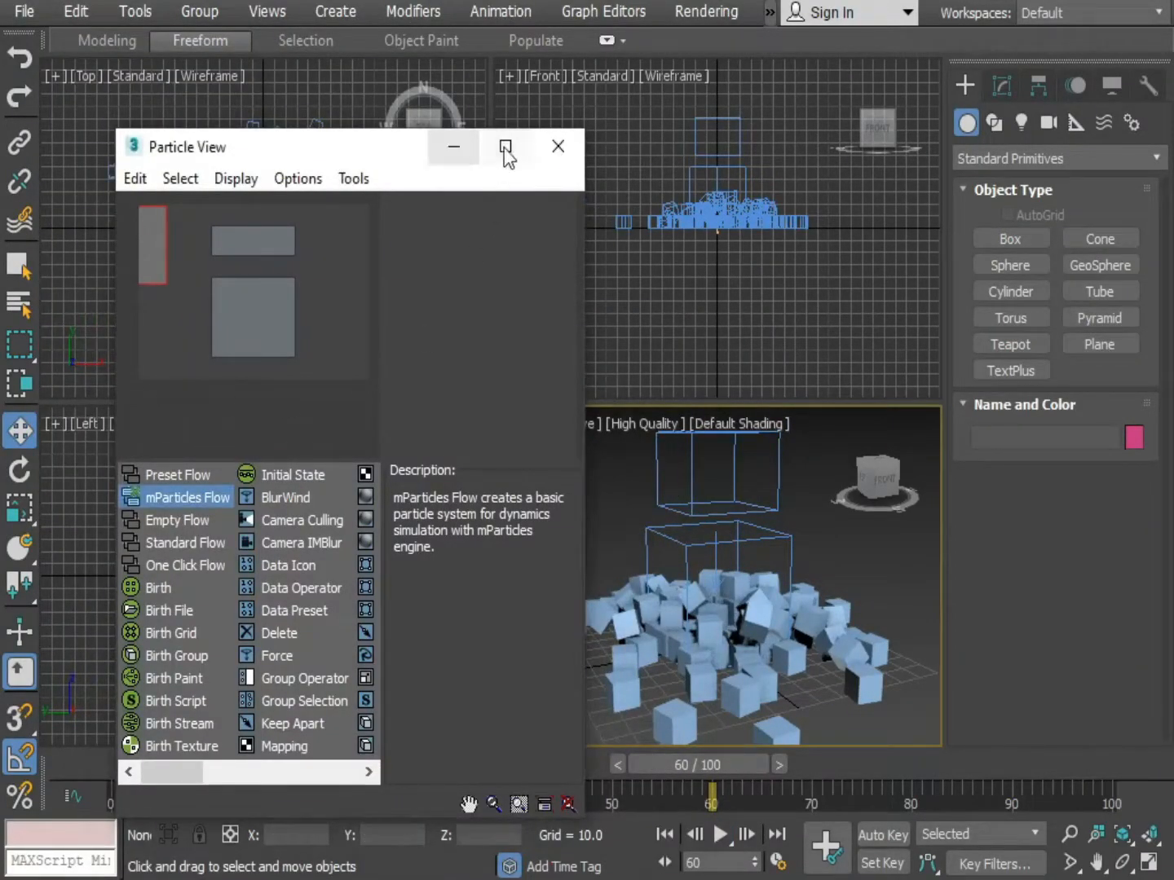
click(505, 145)
drag(506, 114, 267, 57)
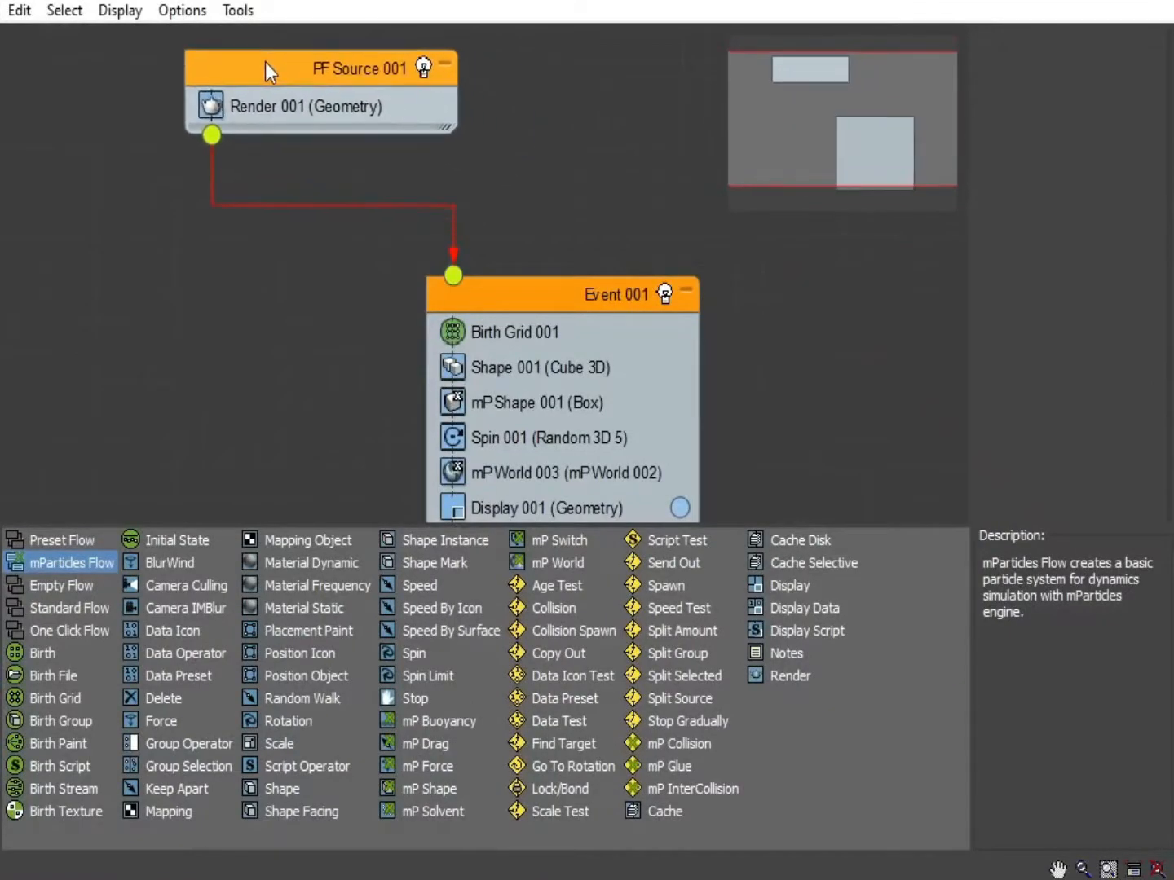
drag(519, 297, 280, 239)
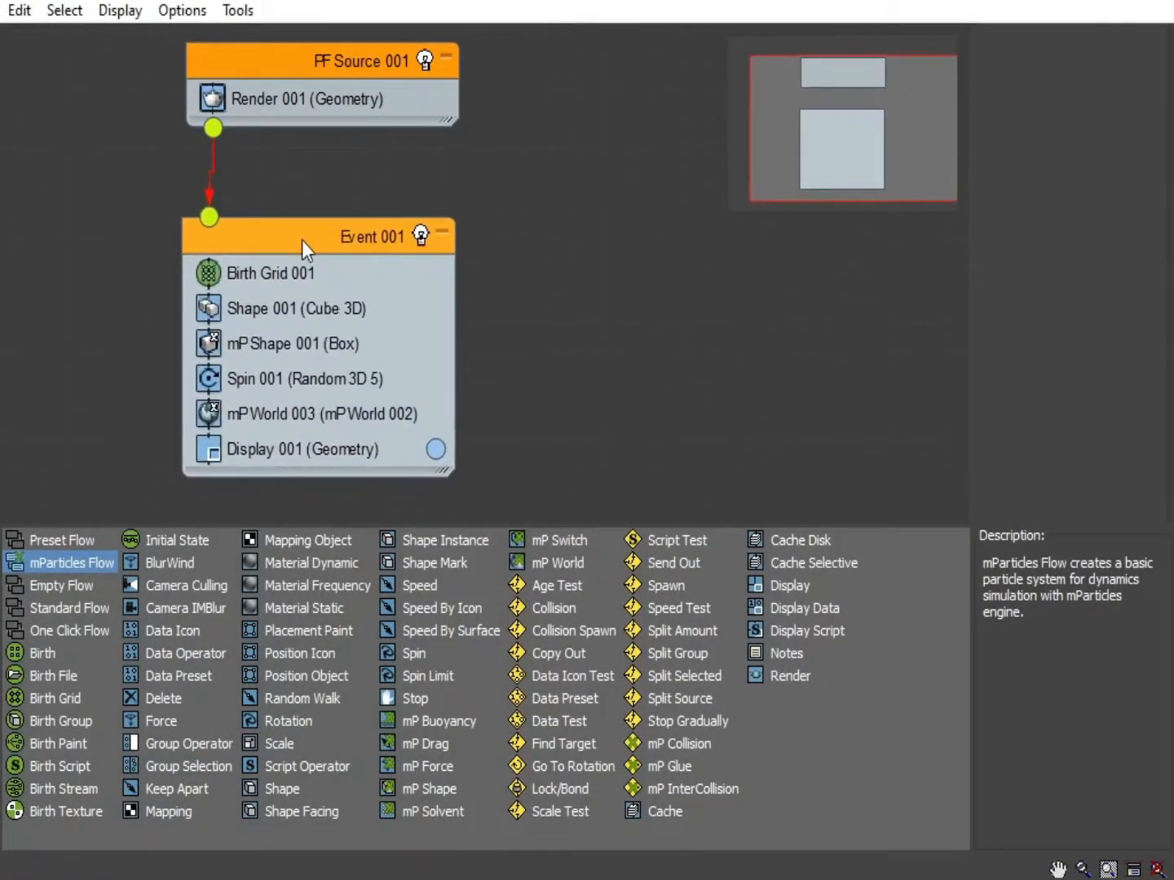
Set the 3D shape of the Shape 001 operator in Event 001 to Sphere 80-sides.
click(265, 303)
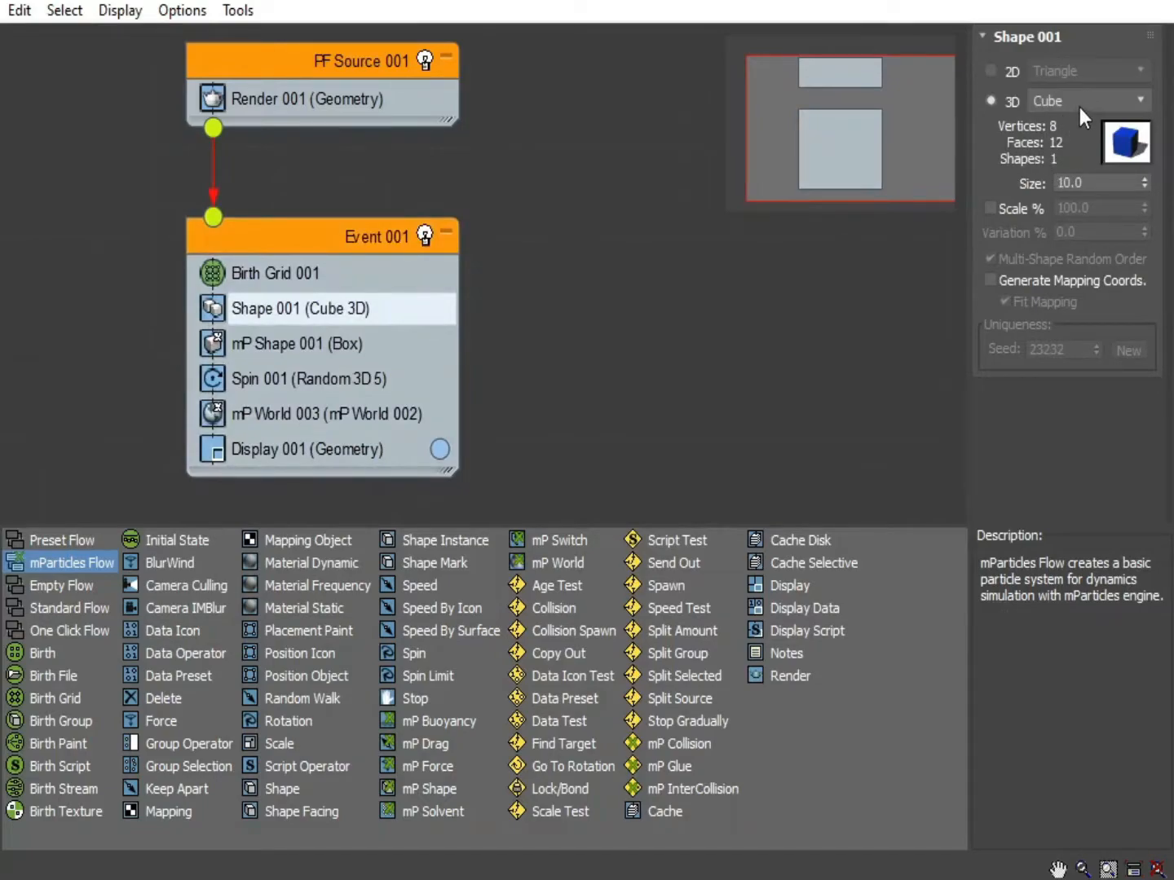
click(1098, 99)
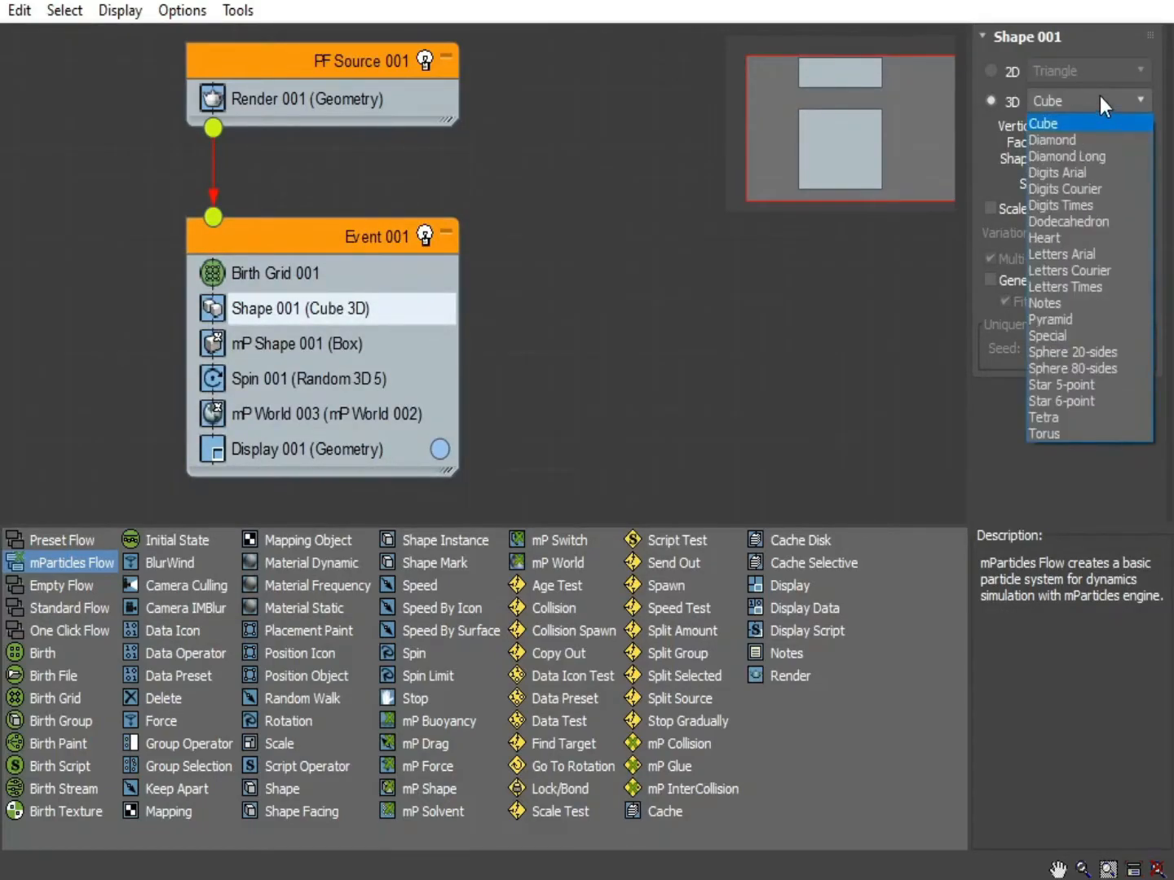
click(1076, 369)
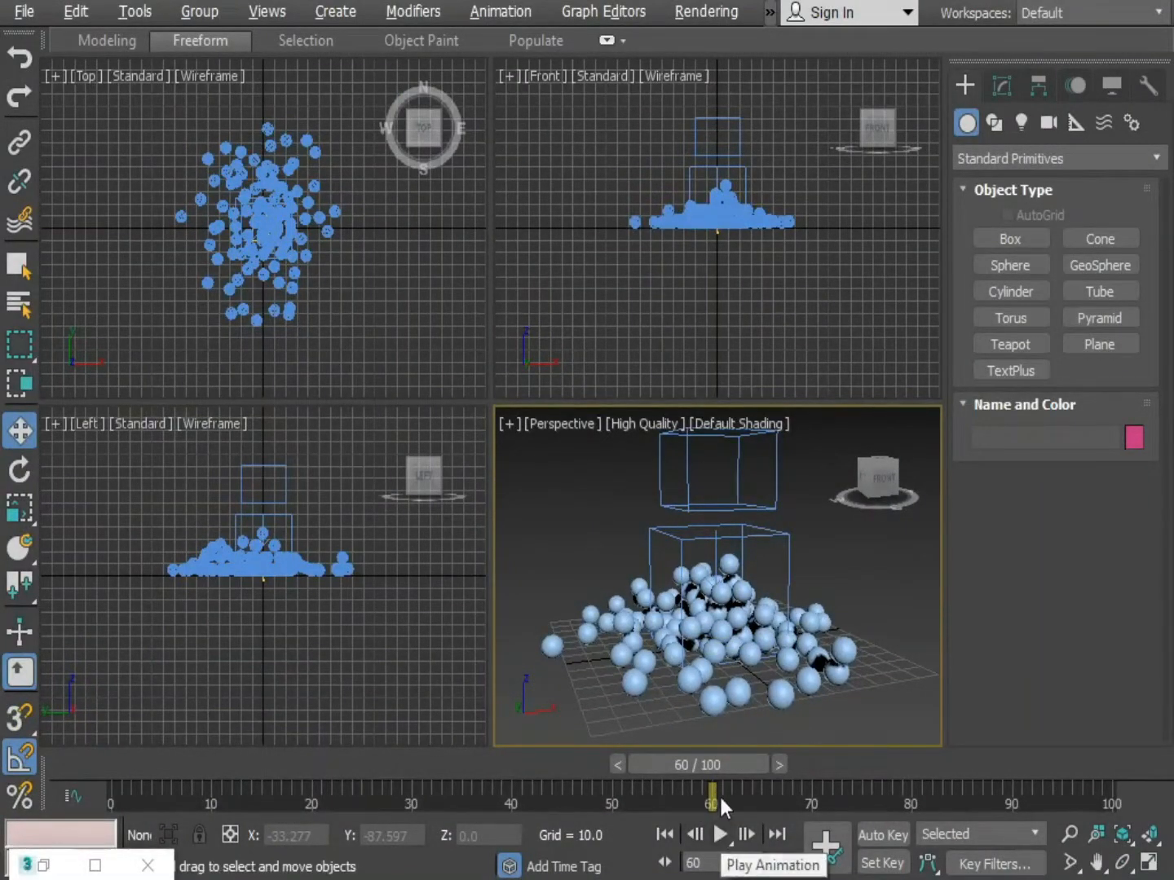
Play the sphere particle simulation, enlarge the Perspective viewport and return the timeline to frame 0.
drag(718, 775, 681, 774)
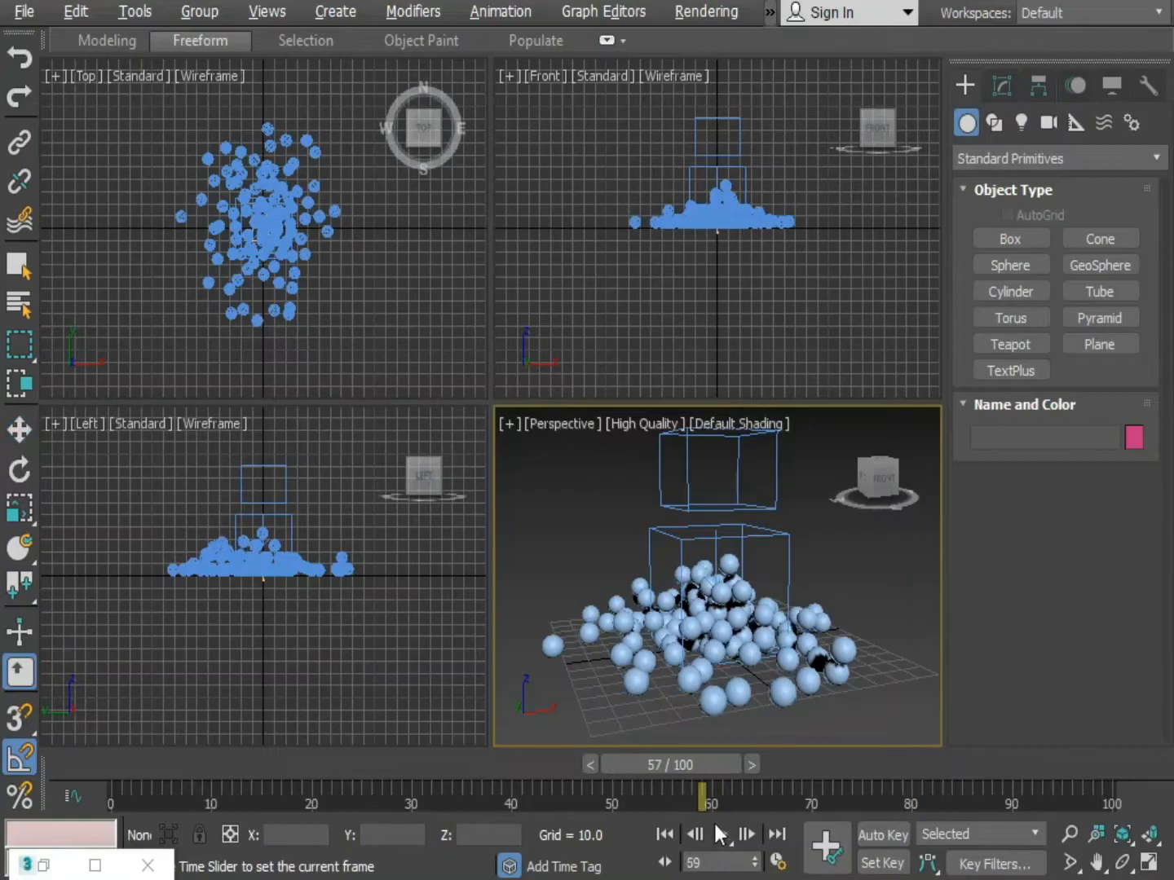
click(718, 832)
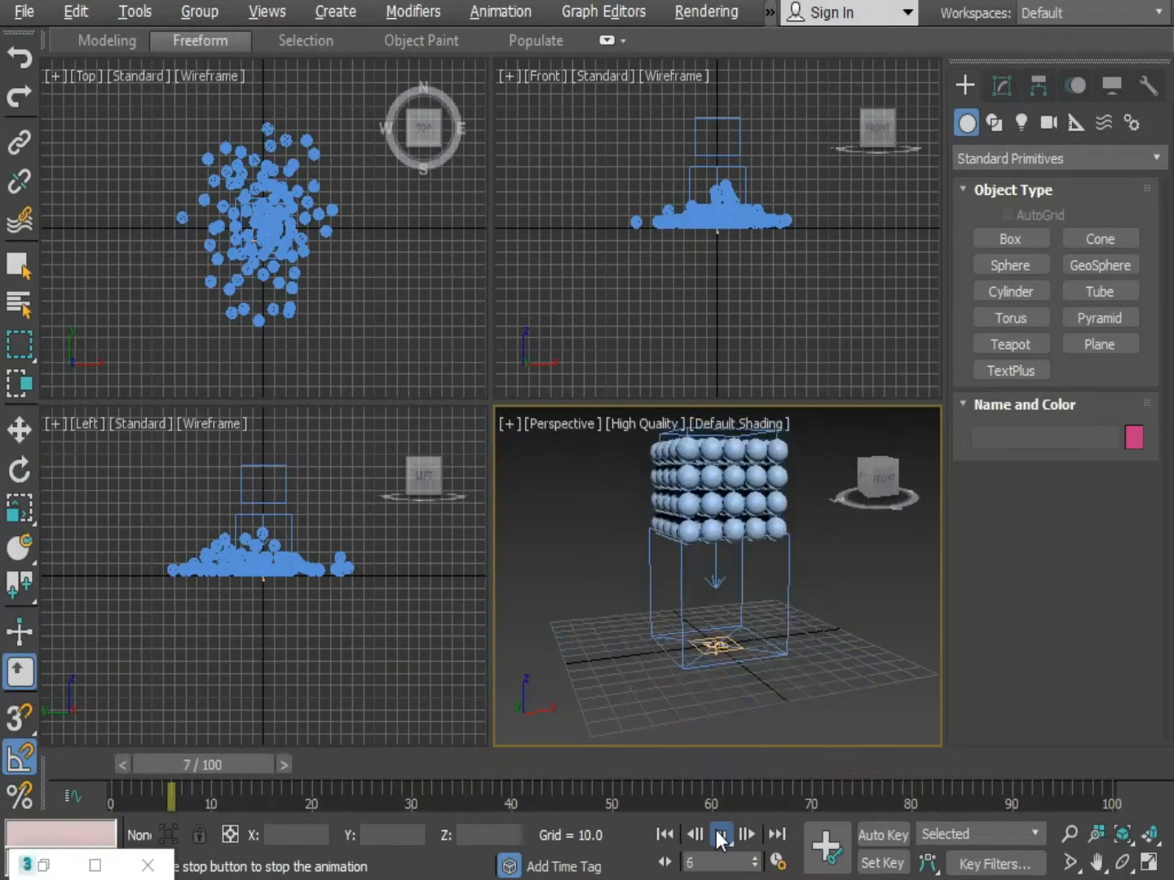
click(714, 831)
key(alt+w)
click(525, 764)
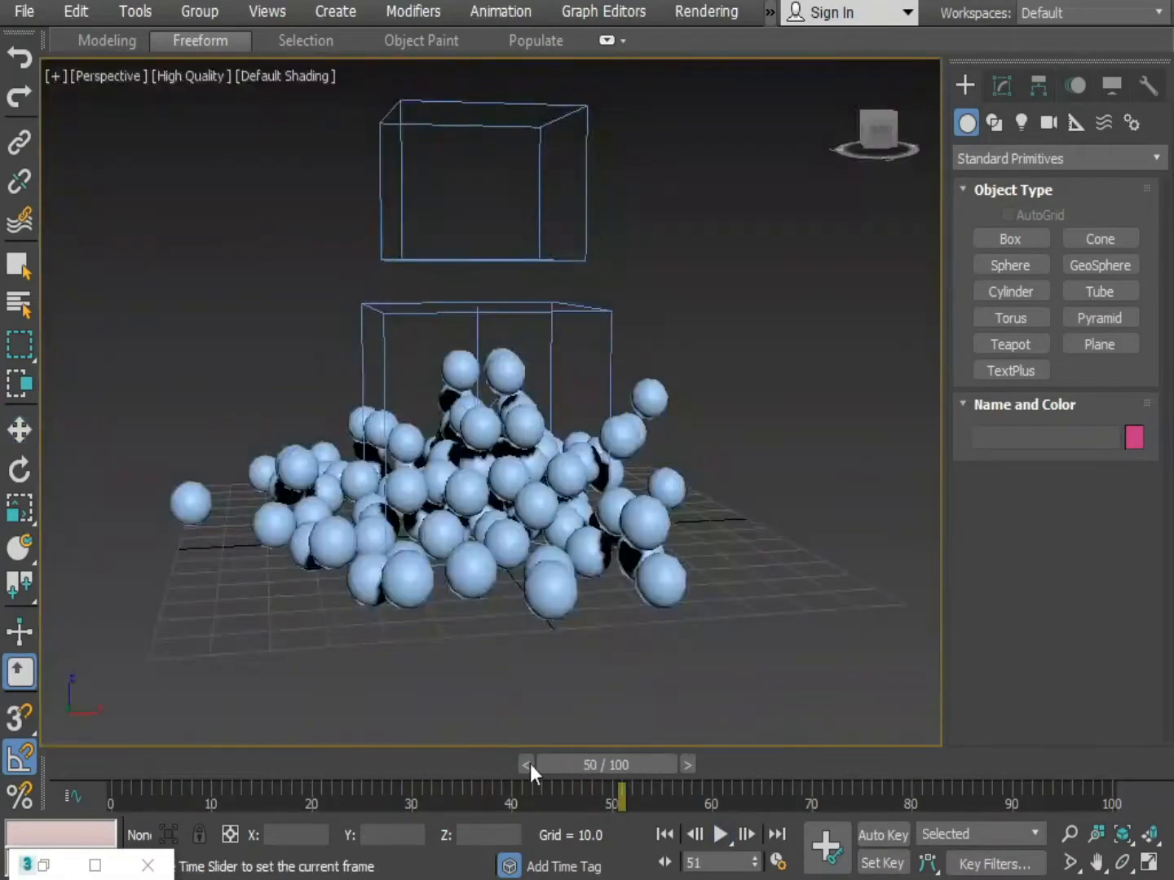
drag(334, 743, 70, 777)
middle_drag(446, 195, 426, 335)
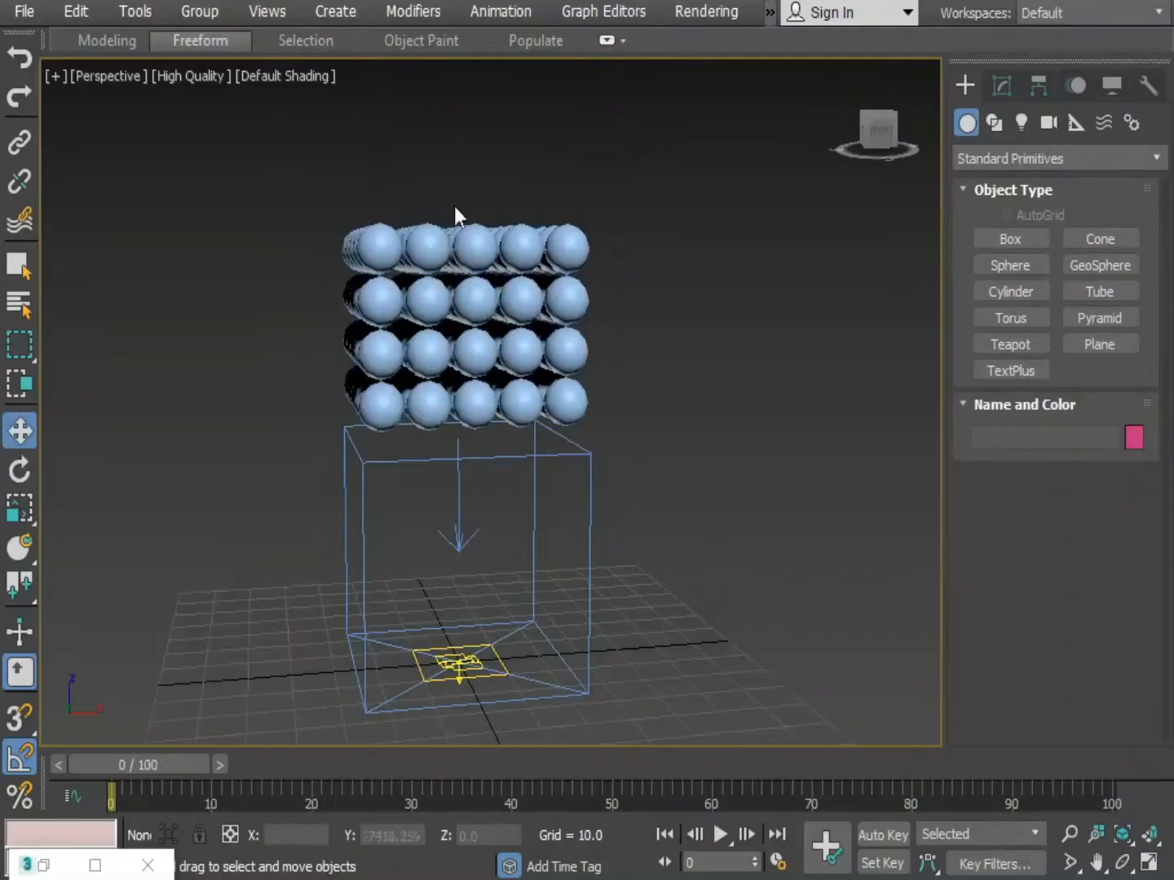
Raise the Birth Grid 001 emitter along Z to a height of about 121.
click(450, 248)
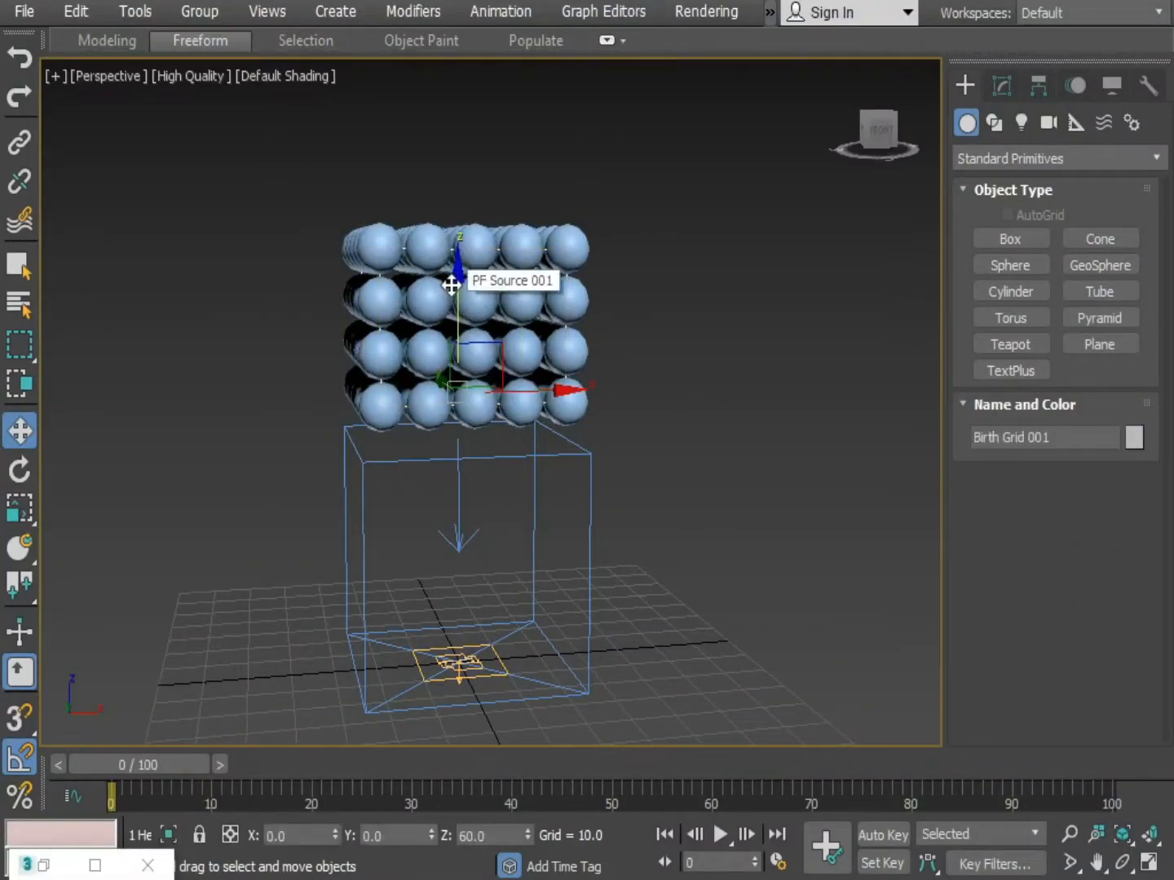
drag(452, 285, 454, 86)
middle_drag(549, 371, 568, 335)
scroll(567, 335, down, 5)
alt+middle_drag(586, 435, 573, 495)
Draw a plane about 258 long and 313 wide around the particle grid in the Top view.
key(alt+w)
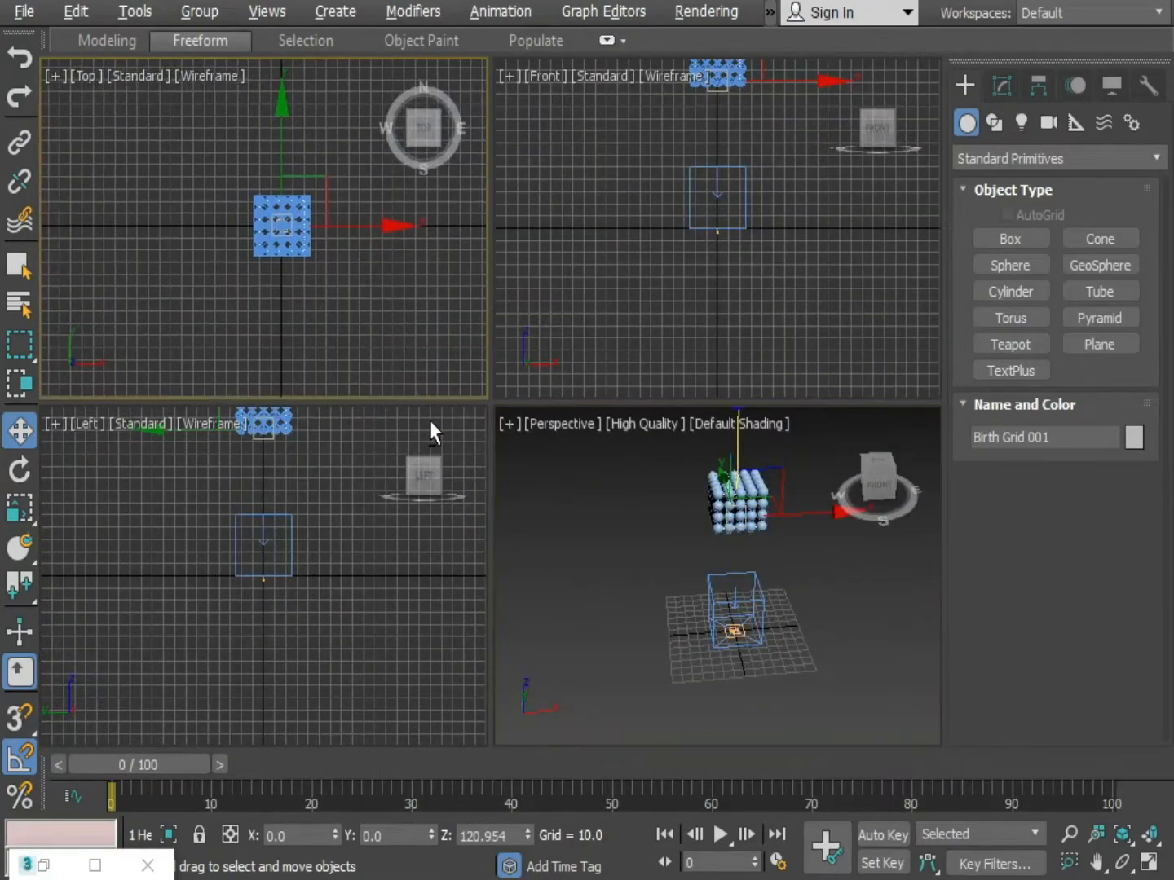
middle_click(420, 408)
key(alt+w)
right_click(296, 234)
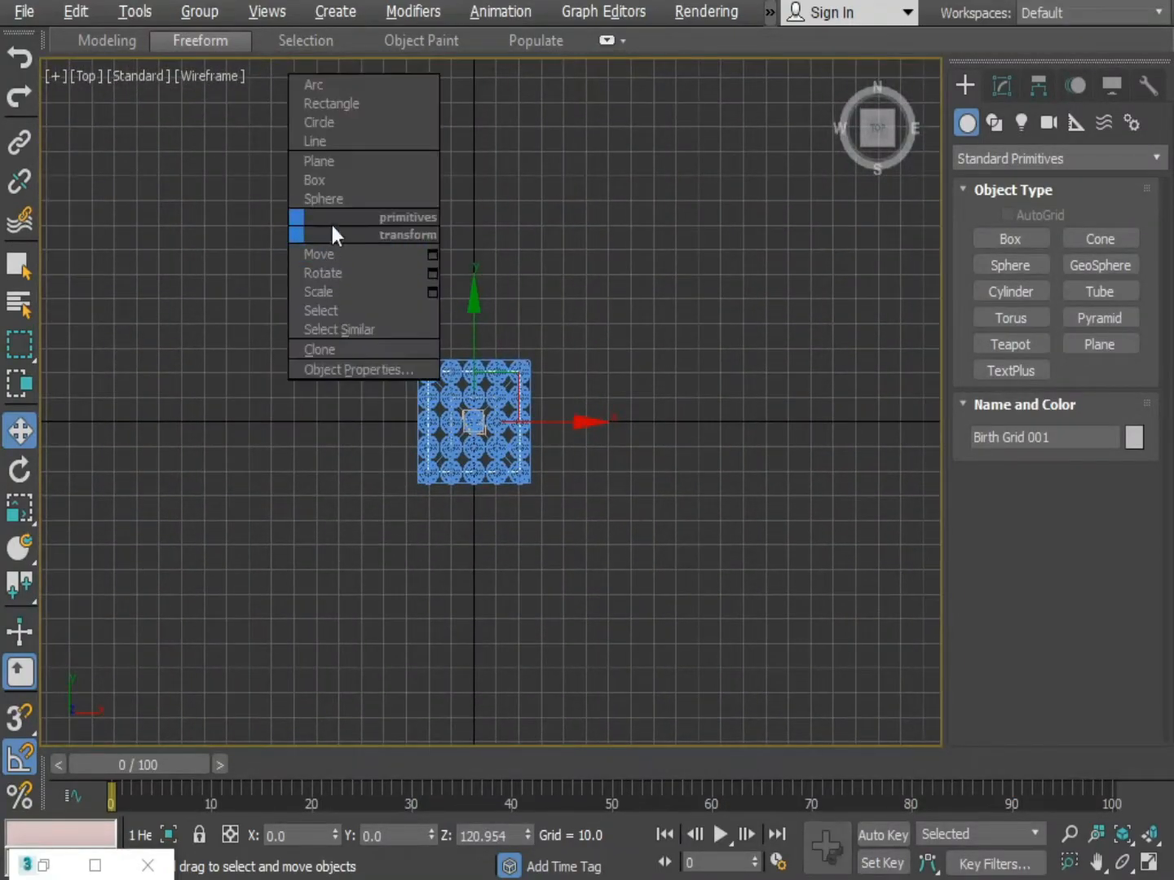
click(317, 160)
drag(217, 164, 394, 348)
drag(474, 423, 911, 803)
middle_drag(424, 496, 396, 414)
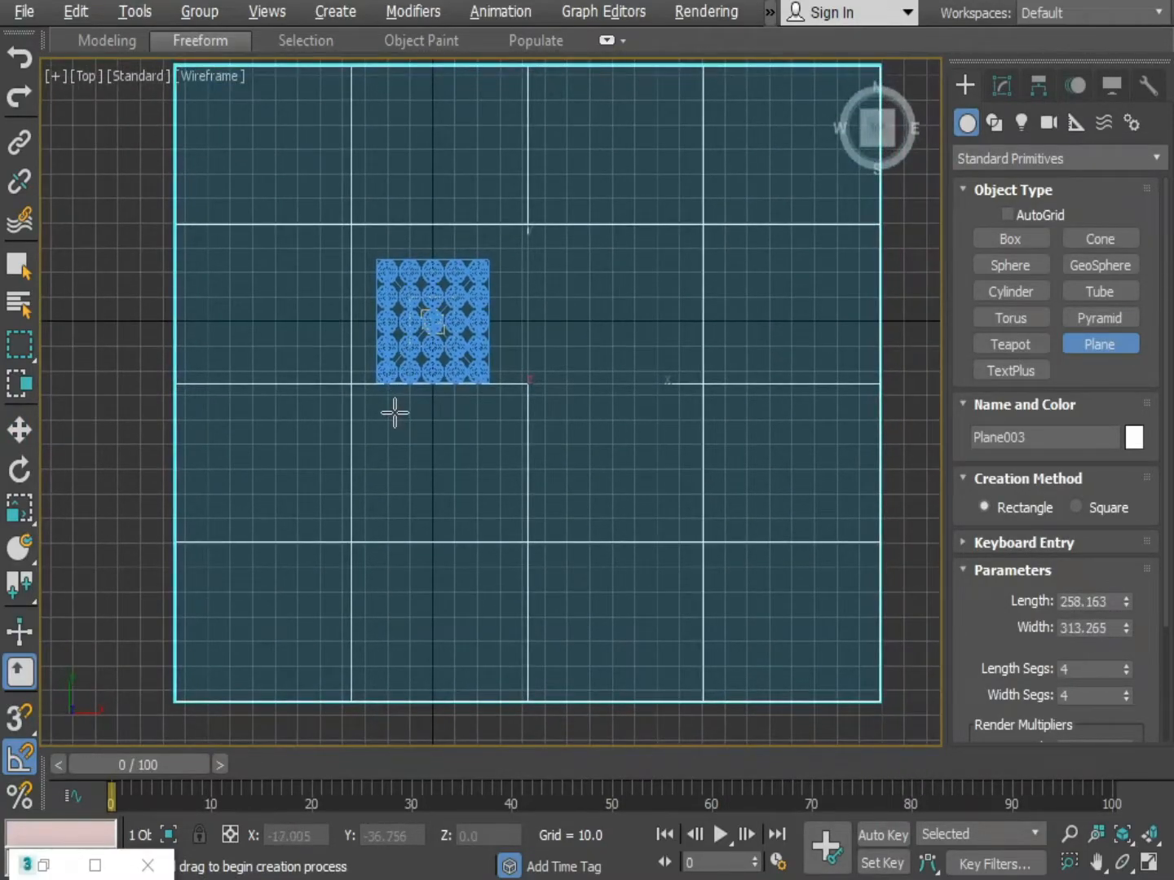
middle_drag(611, 576, 615, 569)
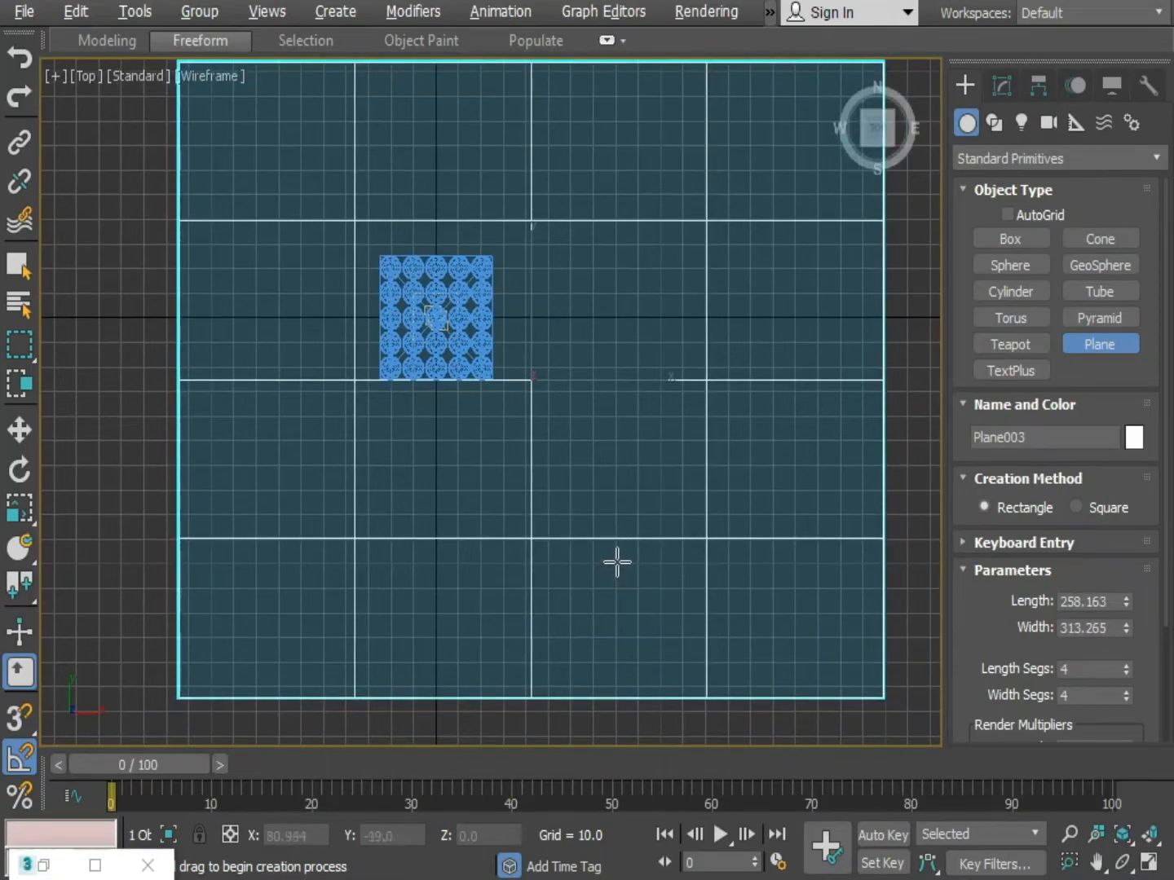
middle_drag(649, 587, 644, 563)
Scale the plane up to about 321 percent in X and Y in the Top view.
key(r)
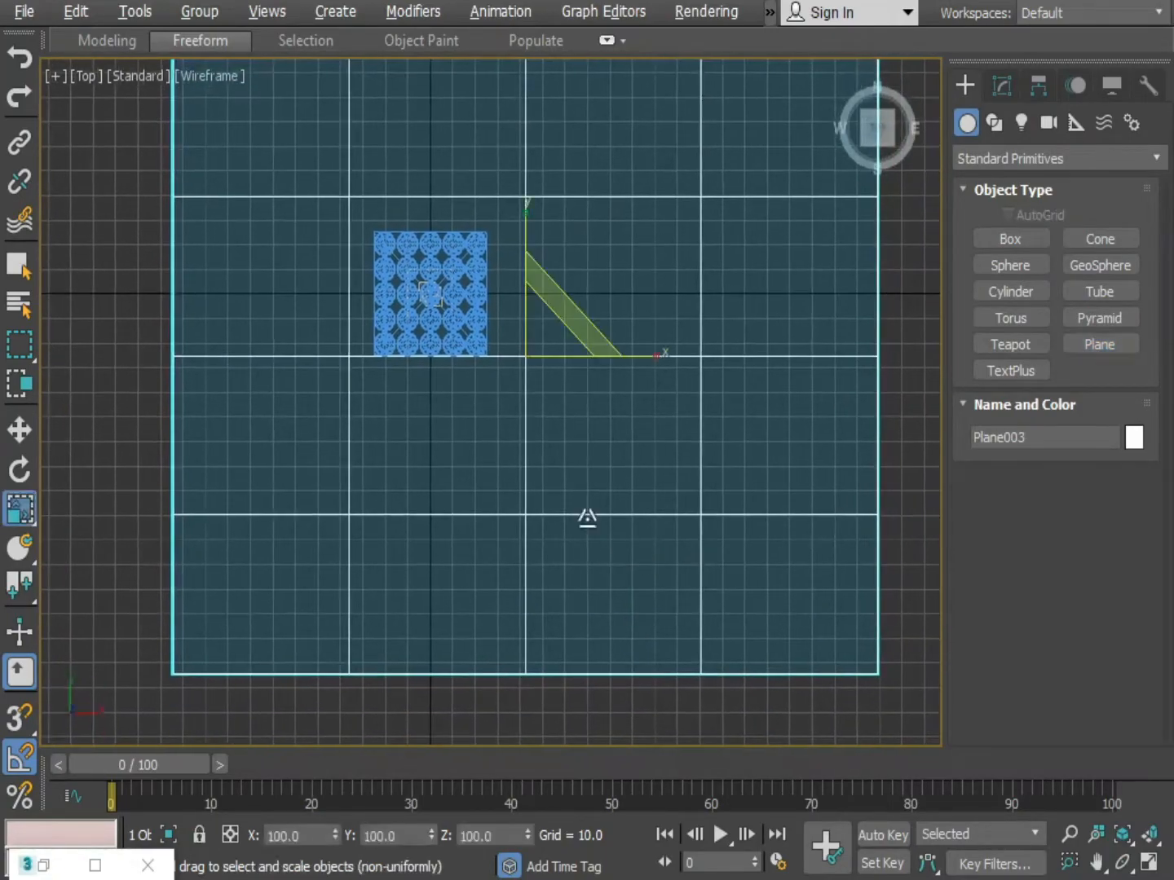
drag(546, 304, 566, 121)
middle_drag(558, 258, 528, 264)
scroll(547, 301, down, 3)
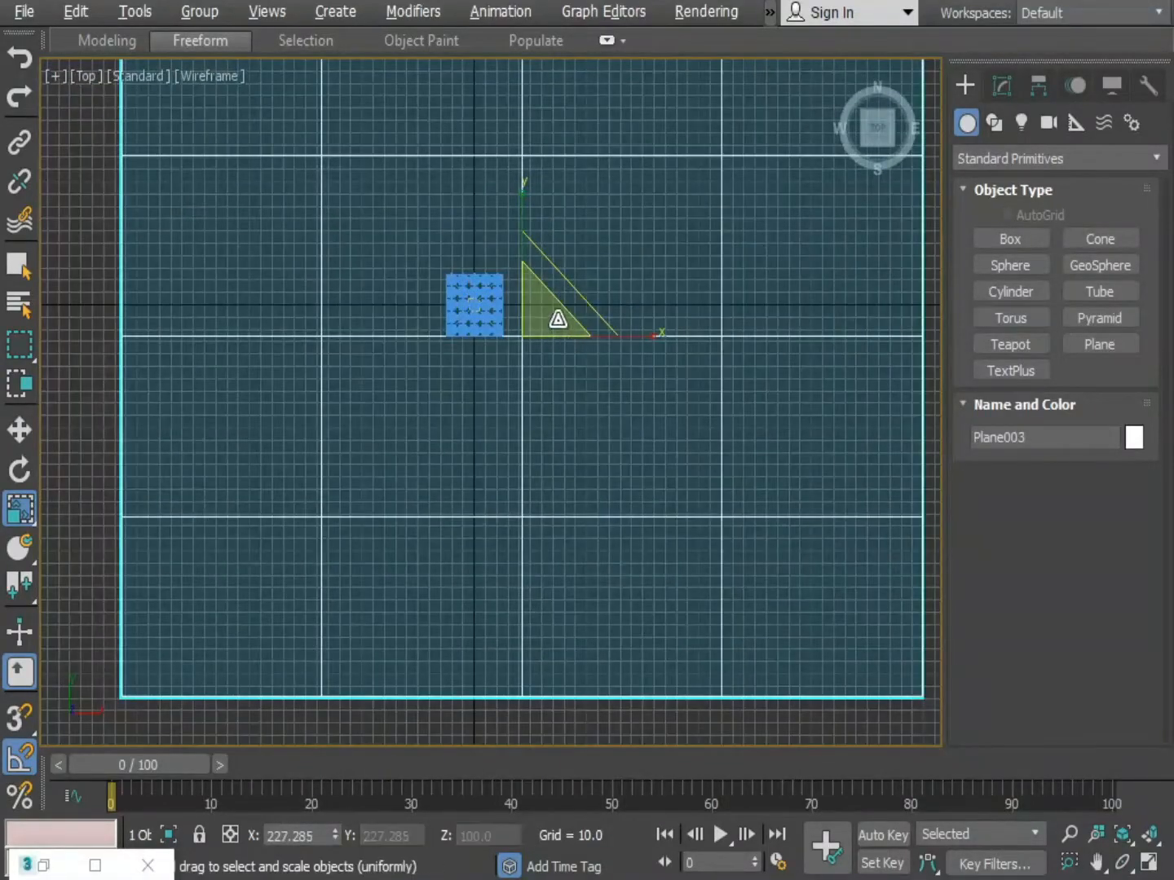
drag(564, 301, 564, 220)
Play the simulation over the enlarged plane in a maximized, orbited Perspective viewport.
key(alt+w)
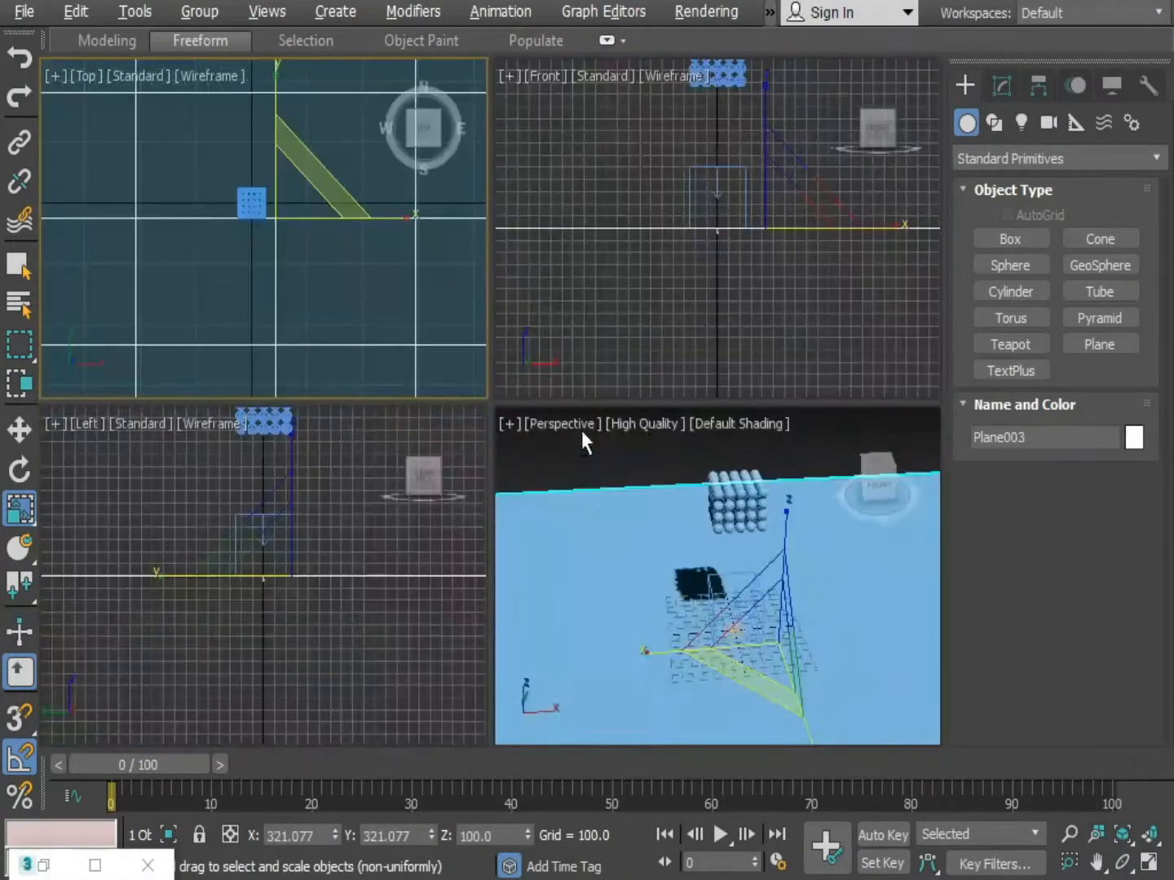
click(673, 557)
alt+middle_drag(673, 557, 586, 479)
key(alt+w)
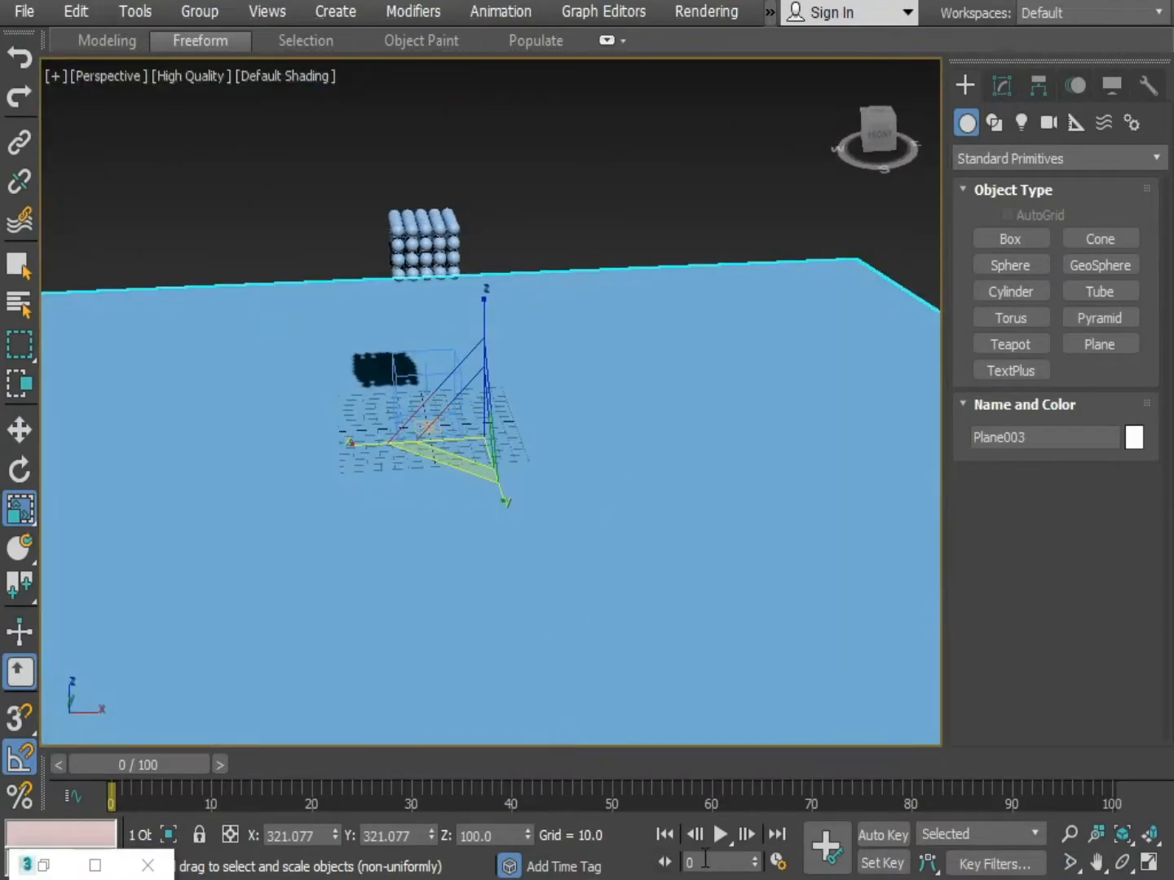
click(720, 834)
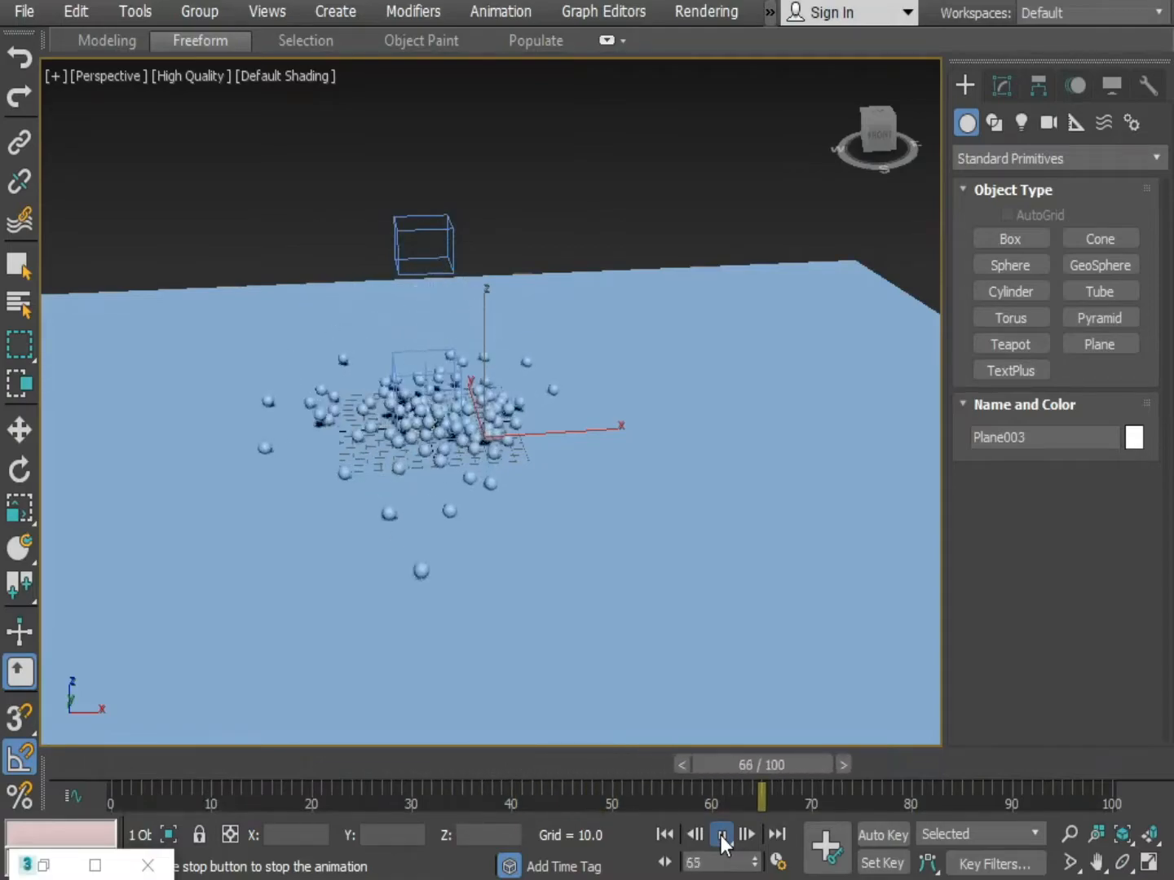
Stop the playback and assign the wood-textured Material #4 to the ground plane.
click(721, 835)
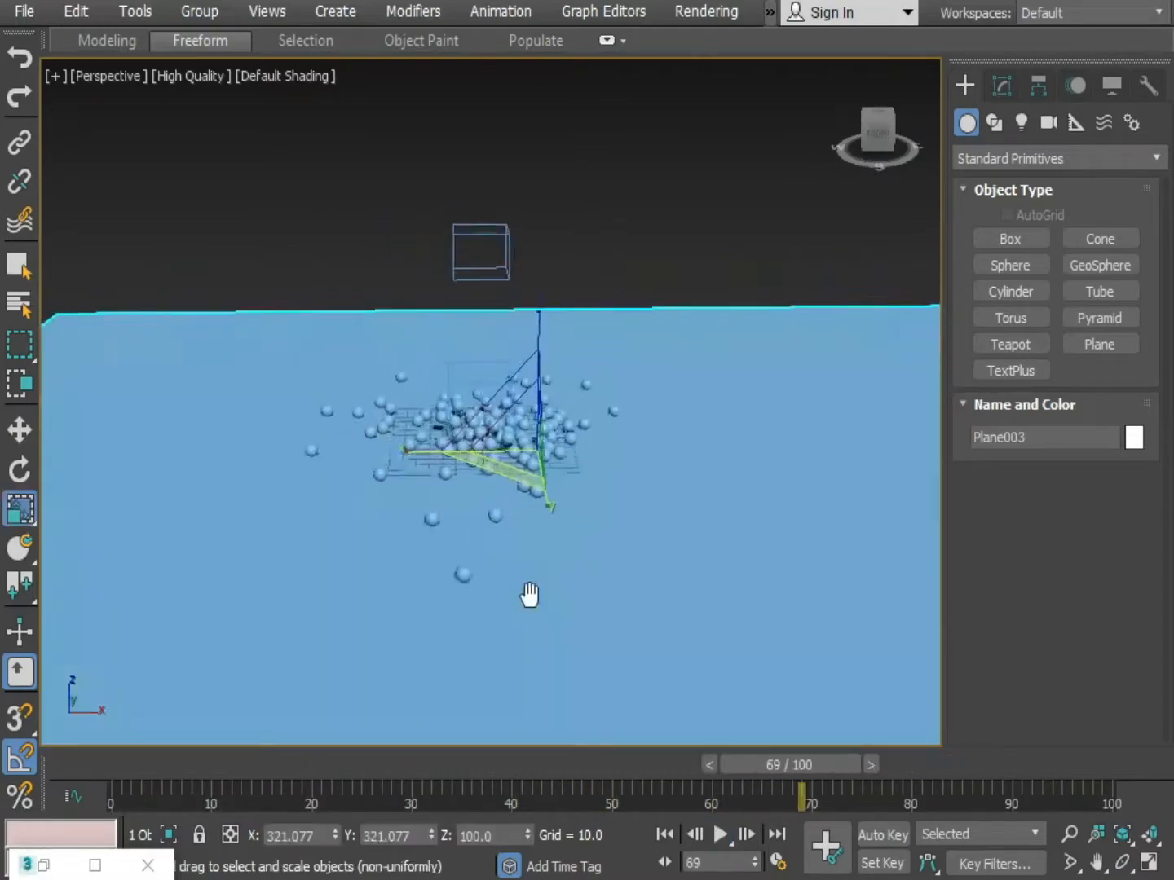
middle_drag(530, 596, 538, 593)
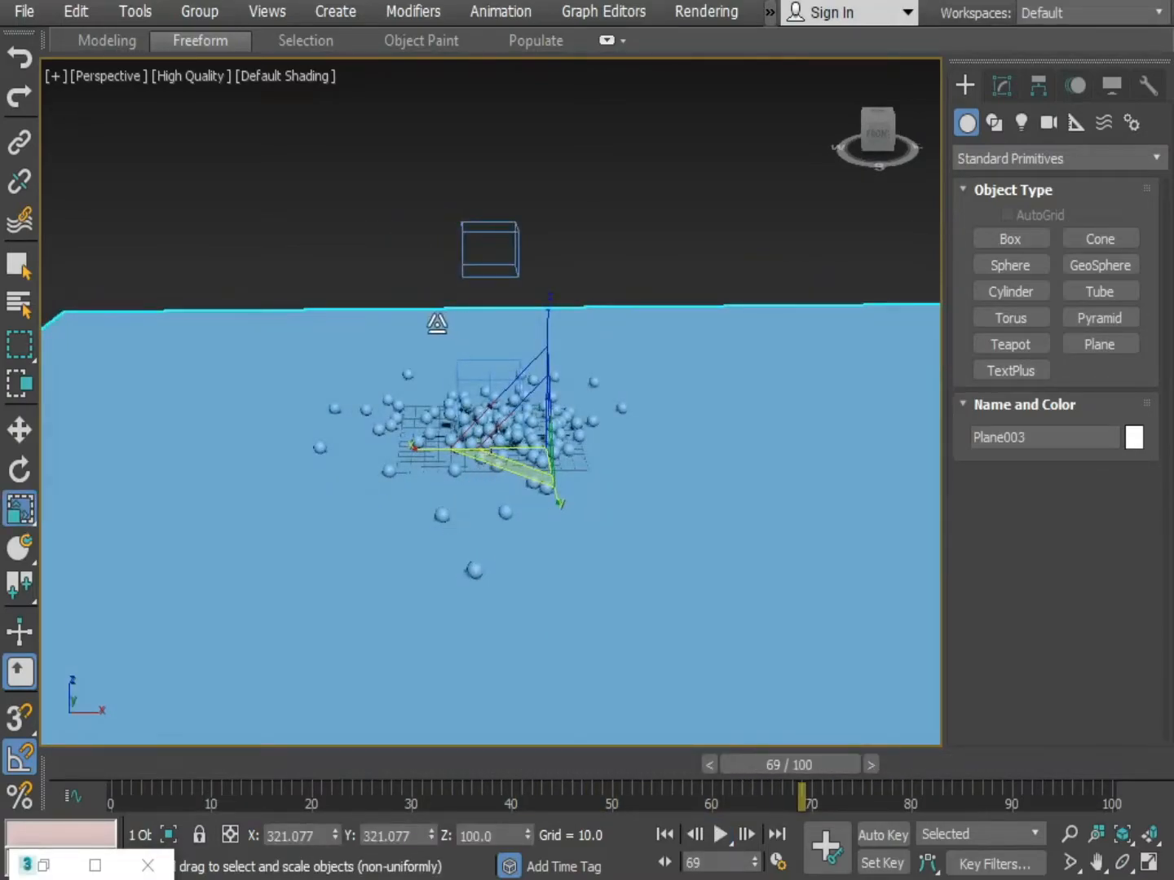
key(m)
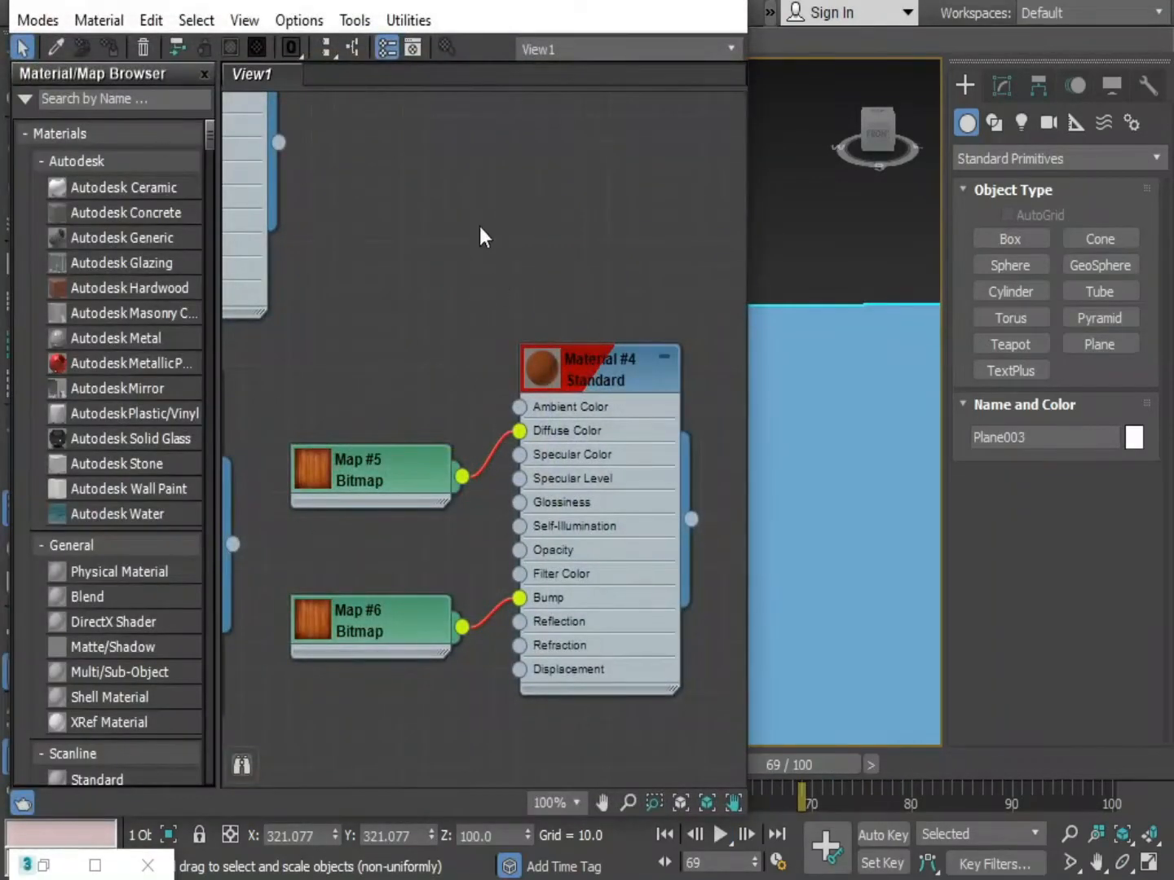
drag(487, 2, 346, 3)
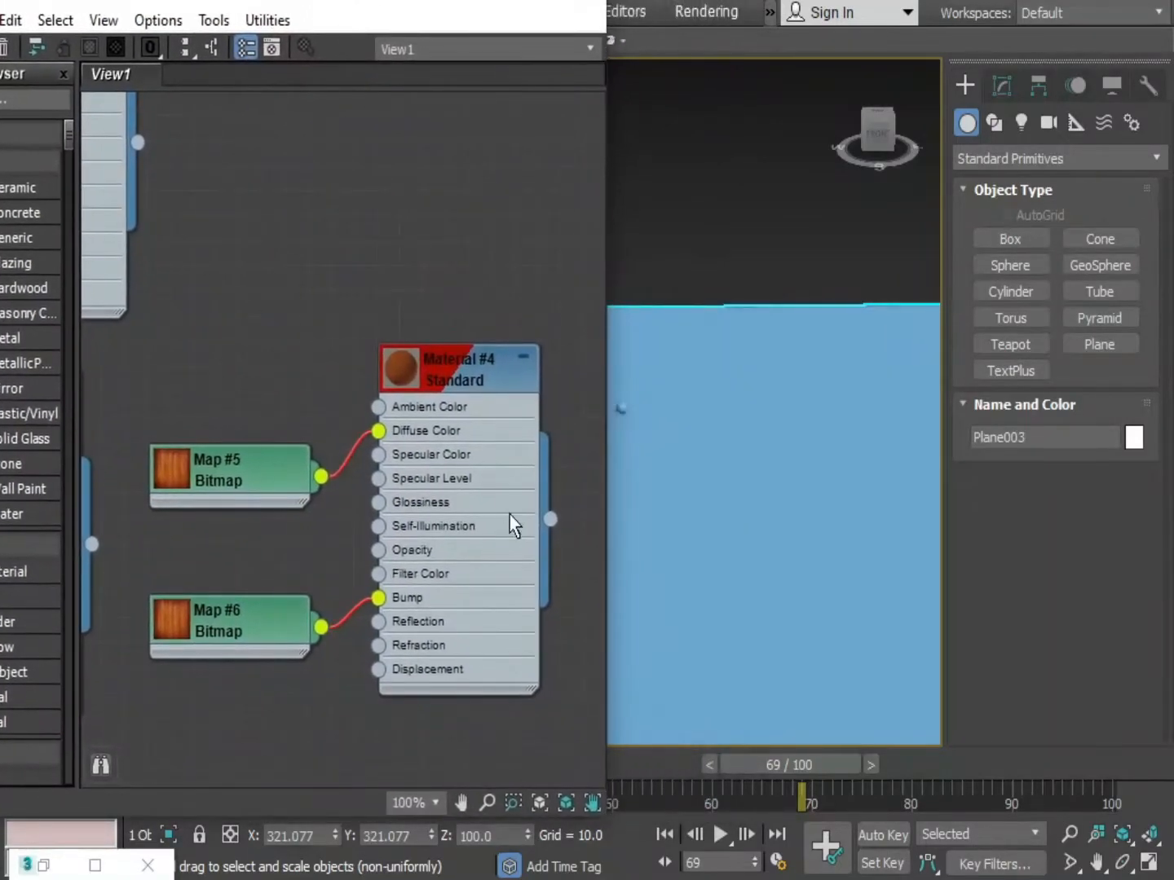
drag(554, 519, 743, 547)
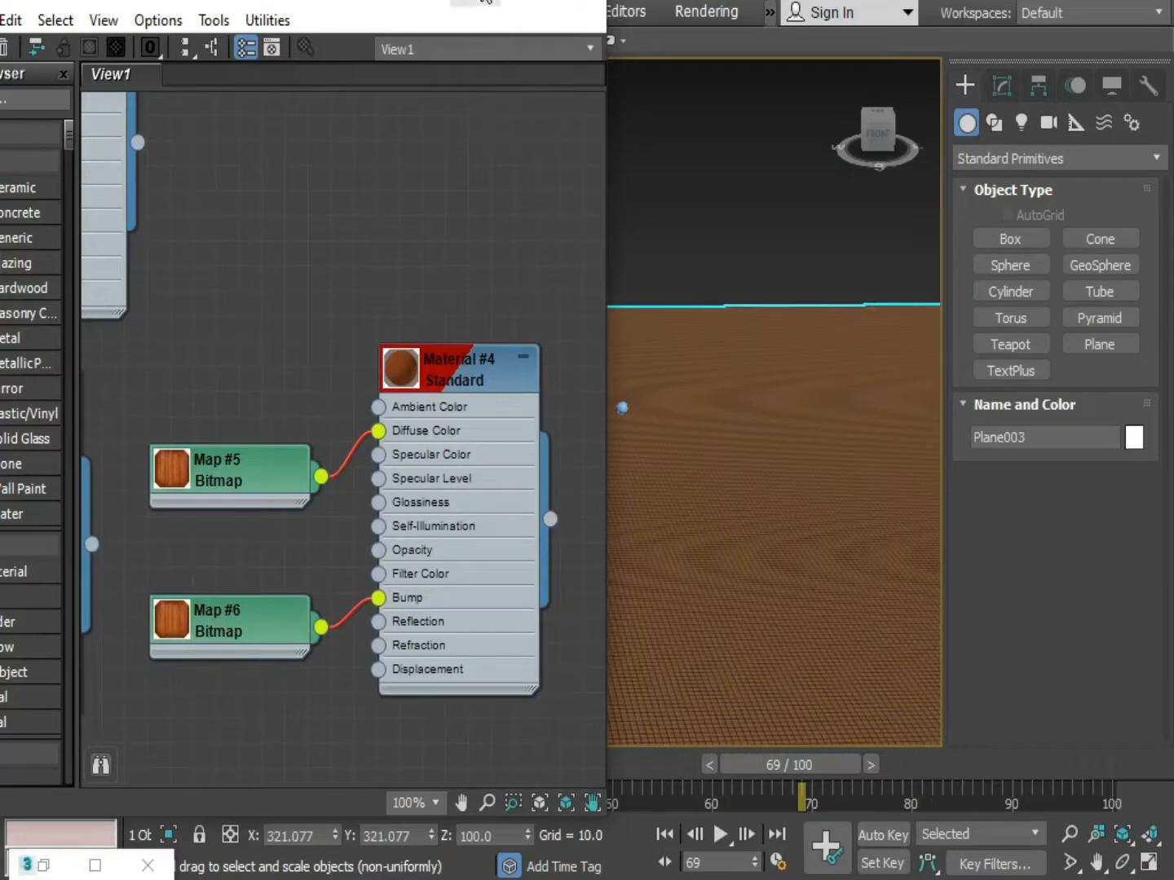
click(484, 4)
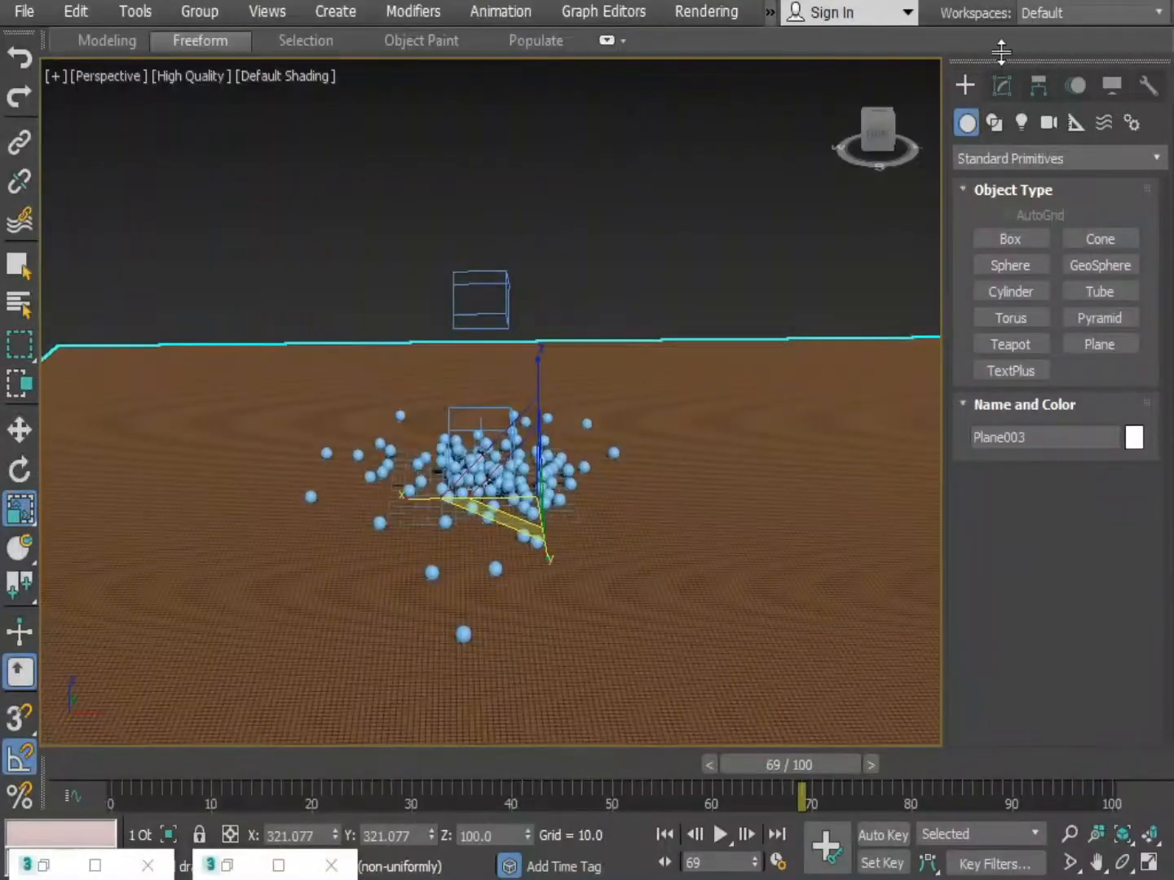
Add a UVW Map modifier with Box mapping to the ground plane.
click(1001, 85)
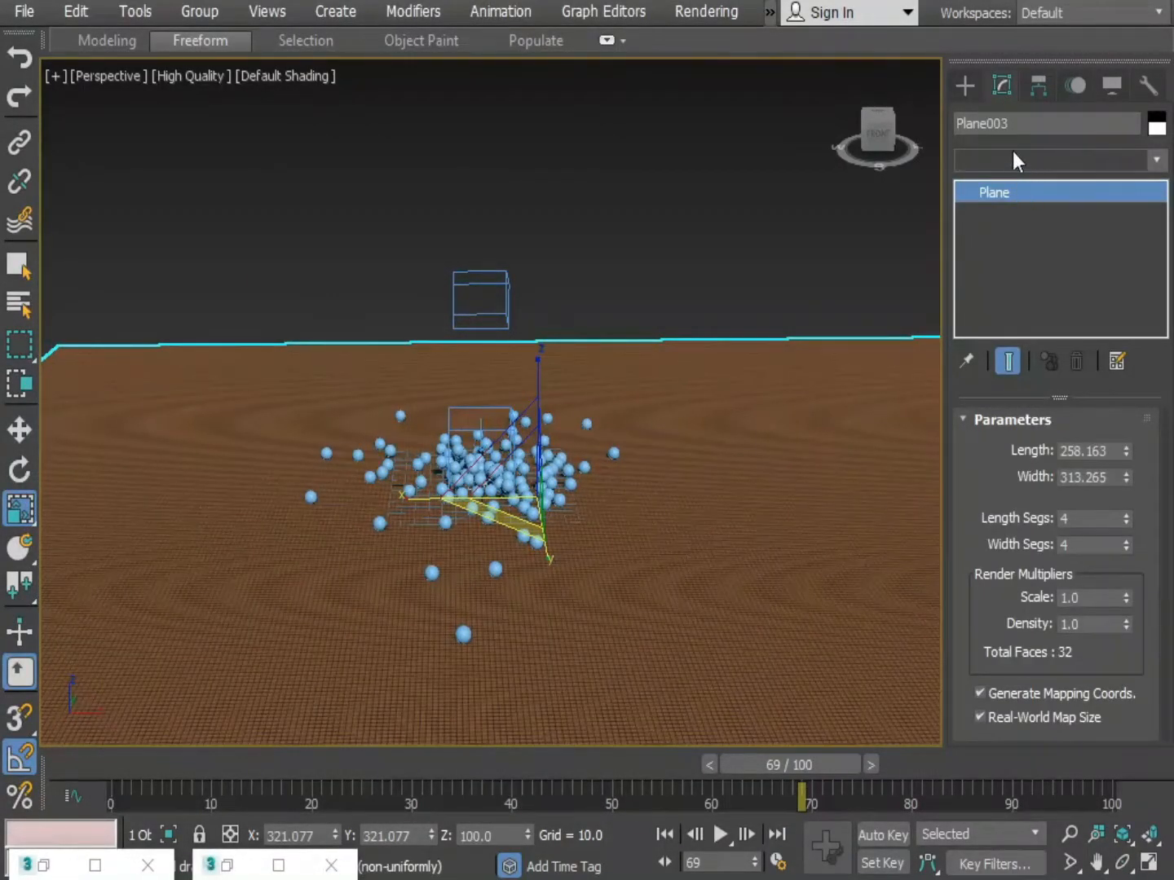
click(1012, 158)
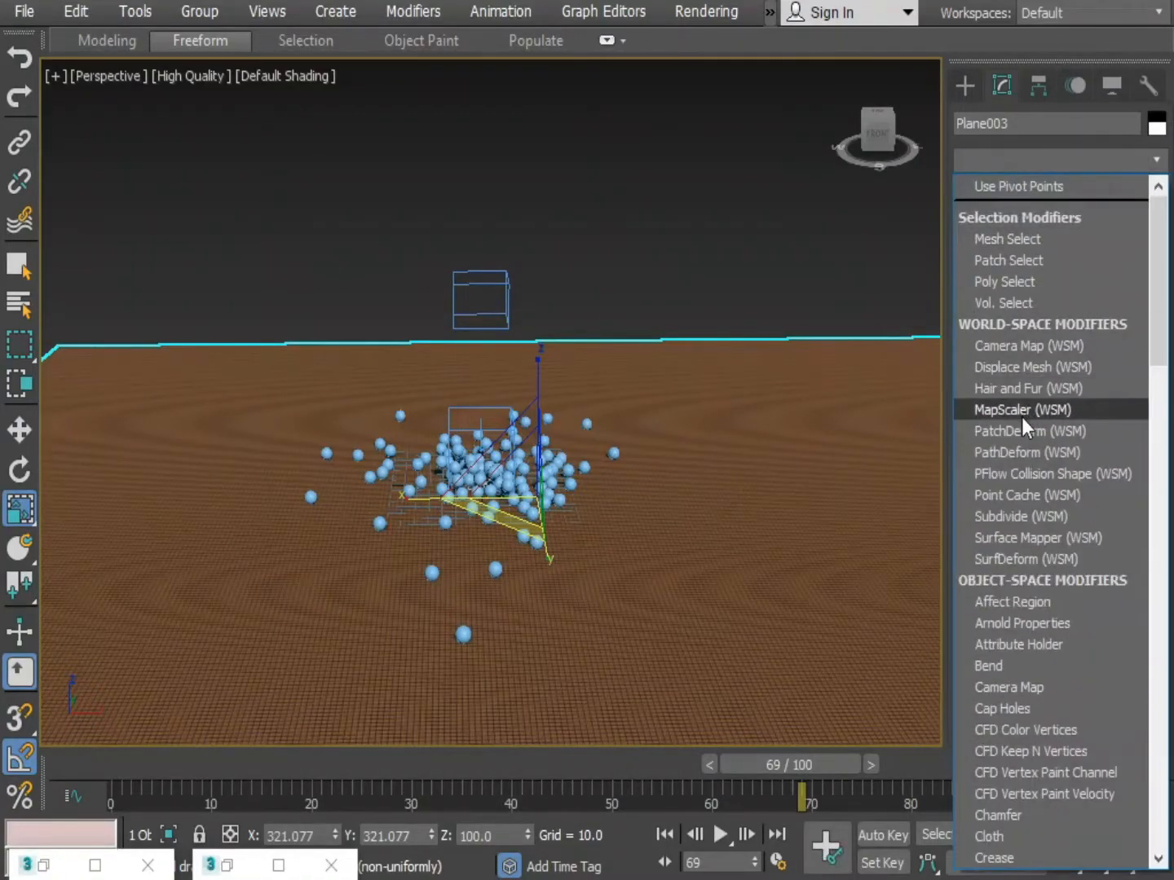
key(u)
key(Down)
key(Down)
key(Down)
key(Down)
key(Down)
key(Down)
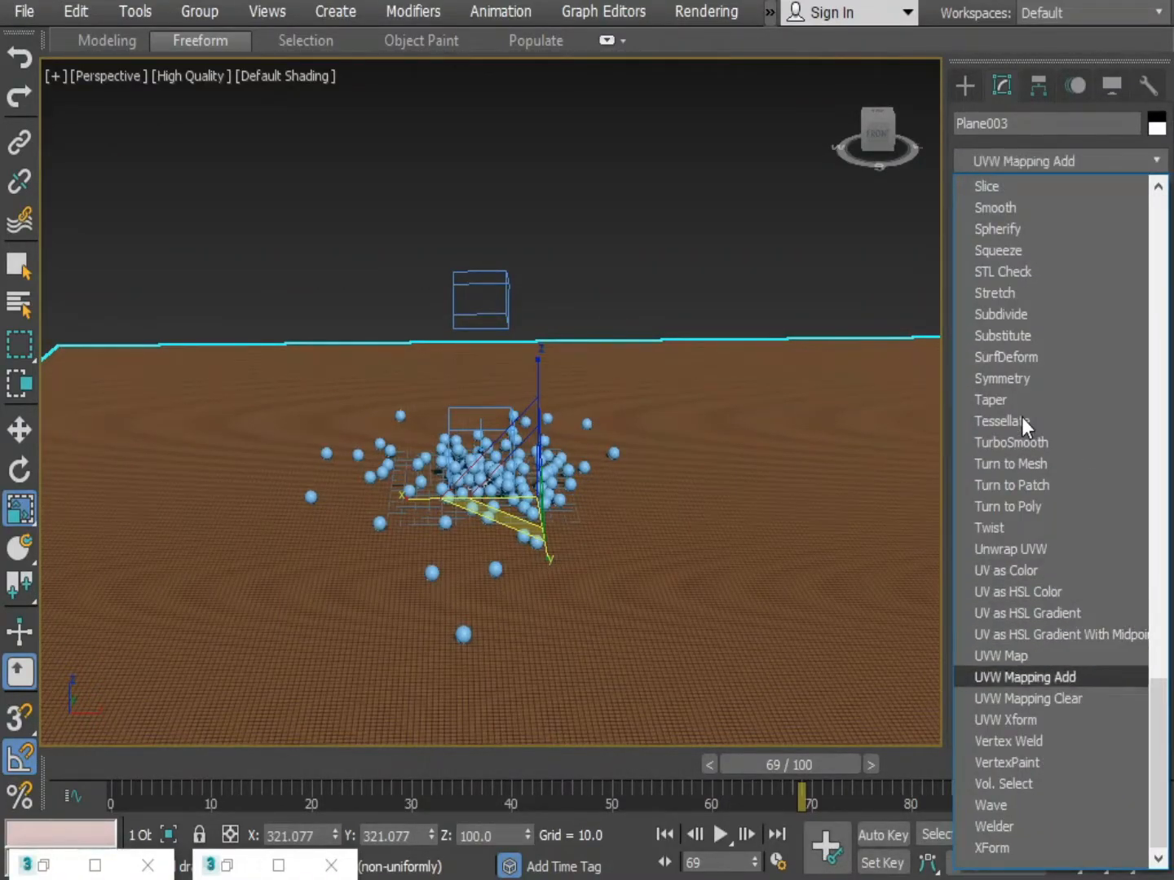
key(Up)
key(Return)
click(1009, 563)
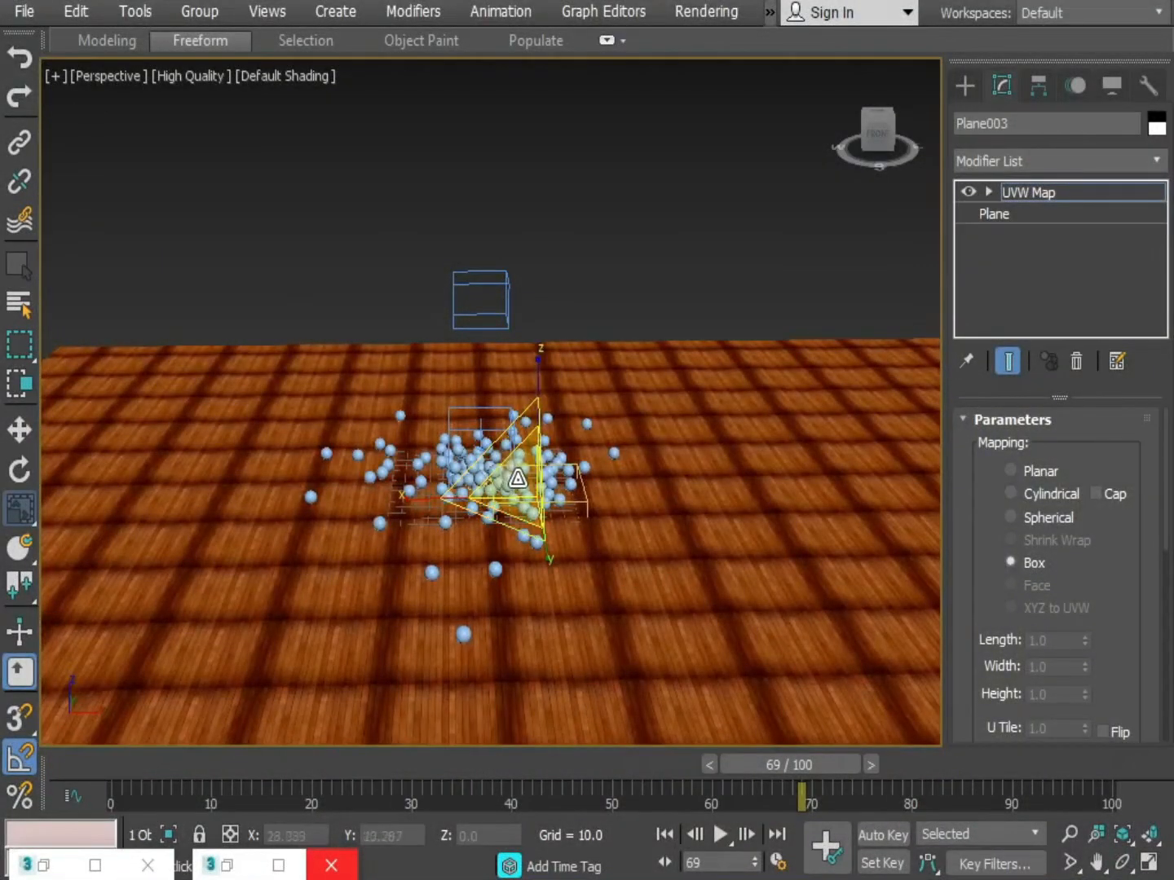
Uniformly scale up the UVW Map gizmo until the wood planks span the whole plane, and deselect the plane.
scroll(411, 505, down, 5)
alt+middle_drag(461, 517, 456, 566)
drag(490, 486, 472, 462)
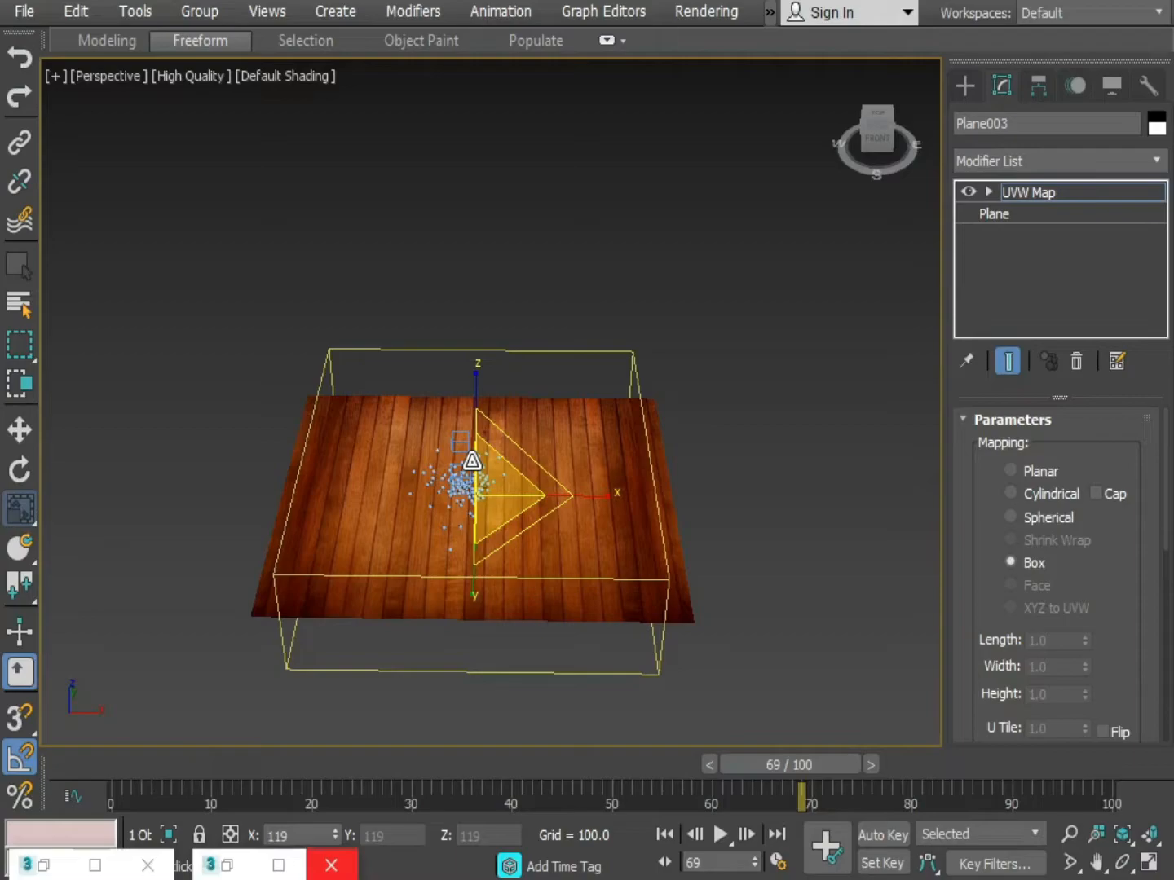
alt+middle_drag(540, 682, 526, 607)
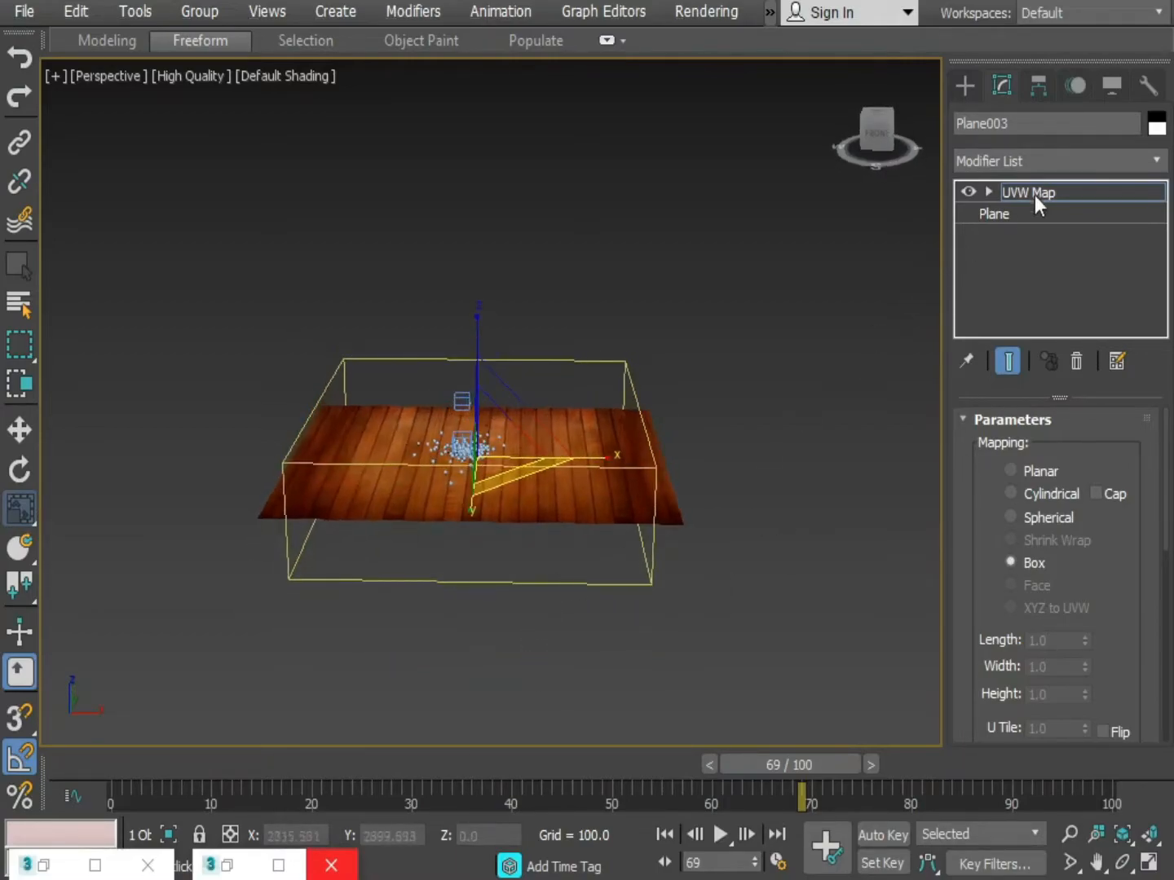
click(1031, 197)
click(727, 397)
Play the simulation over the wood floor in a closer Perspective view and close the minimized material editor.
middle_drag(627, 494, 641, 562)
scroll(511, 542, up, 10)
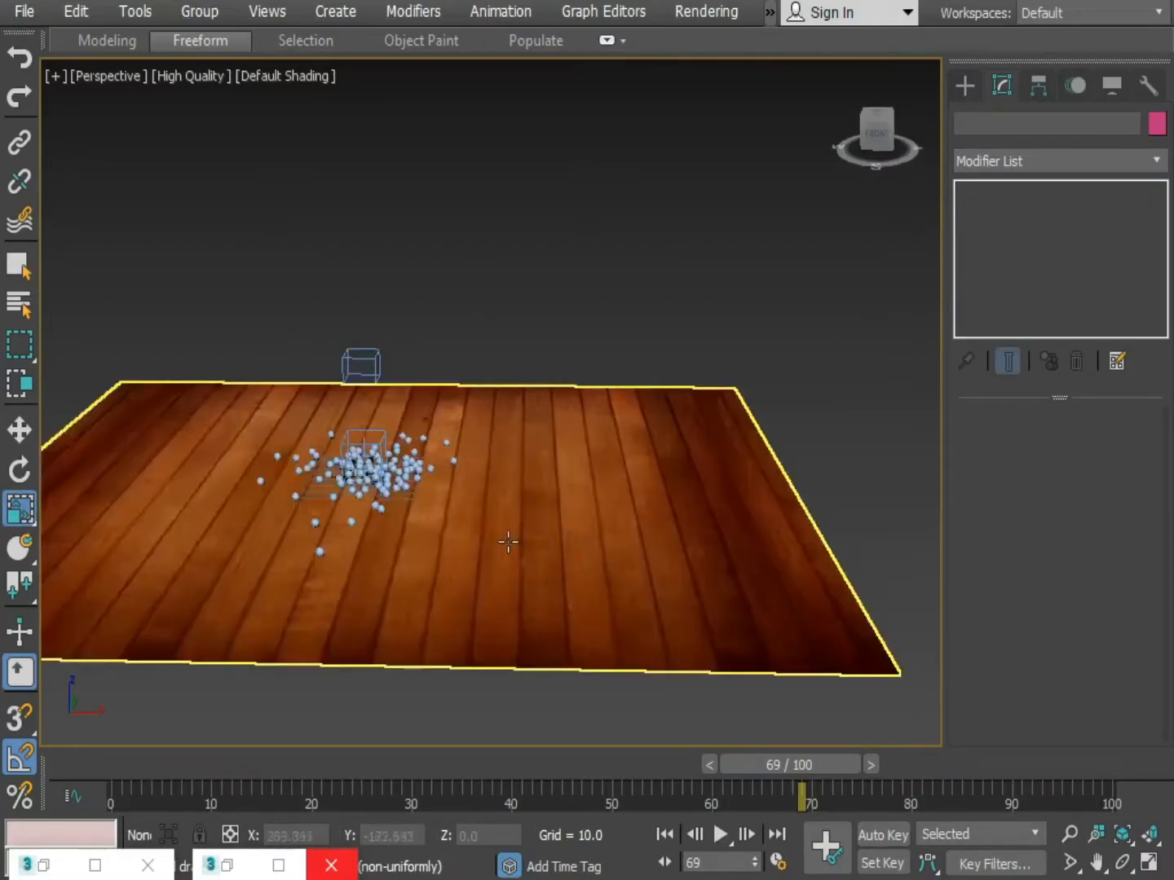
middle_drag(511, 542, 782, 636)
click(722, 833)
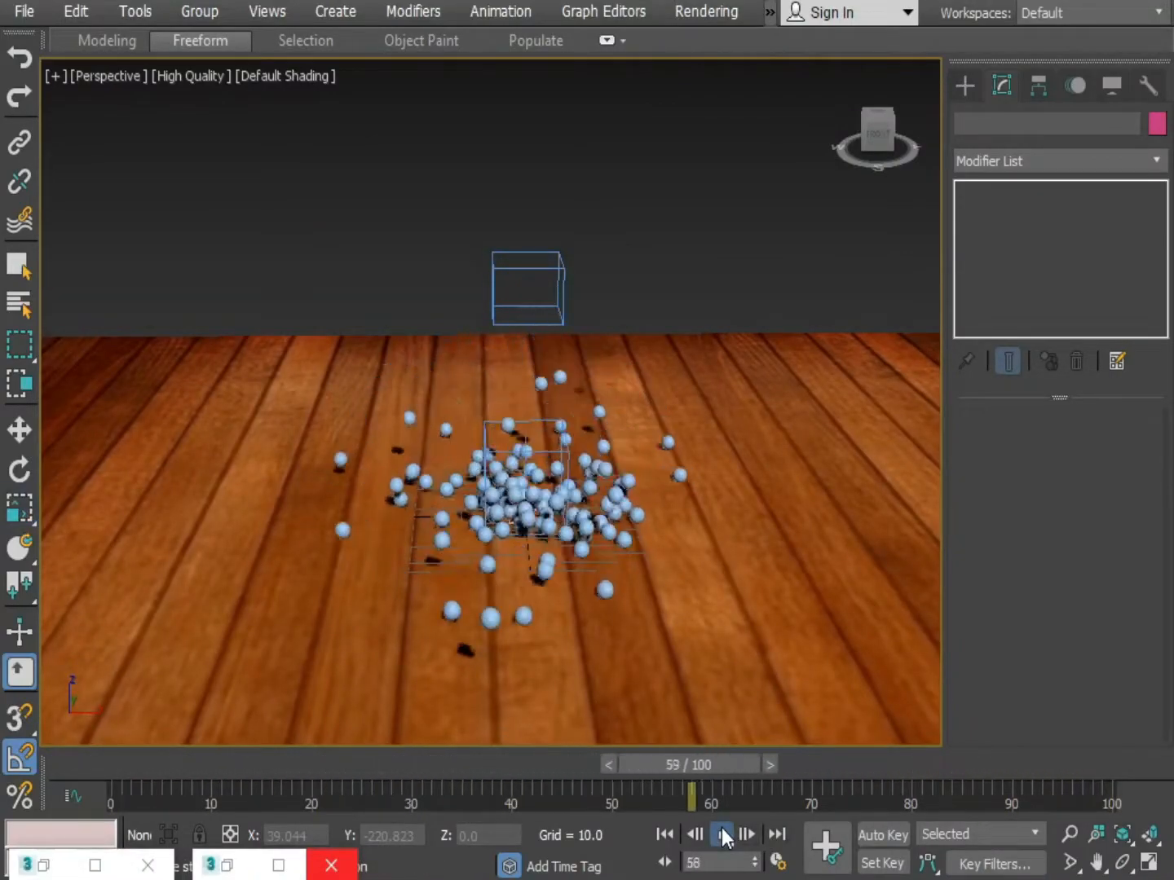
click(722, 832)
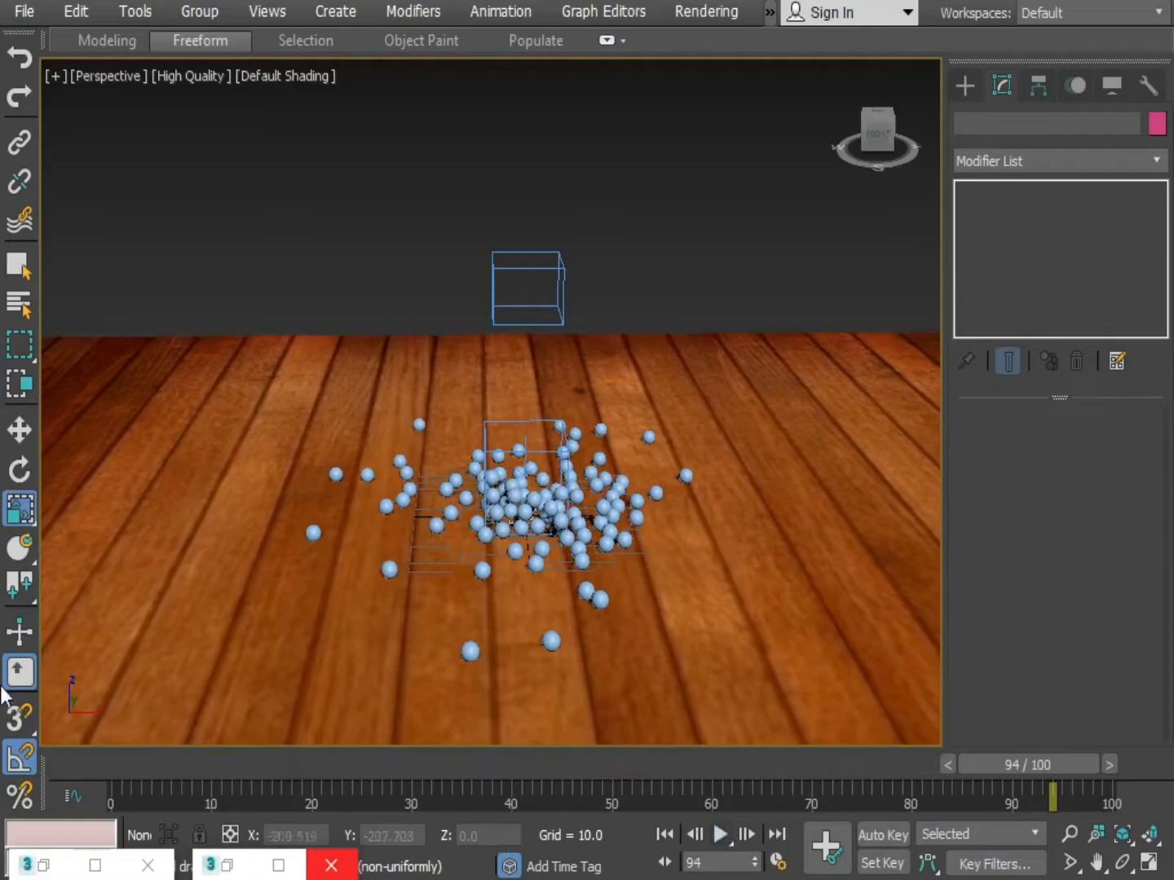
click(331, 866)
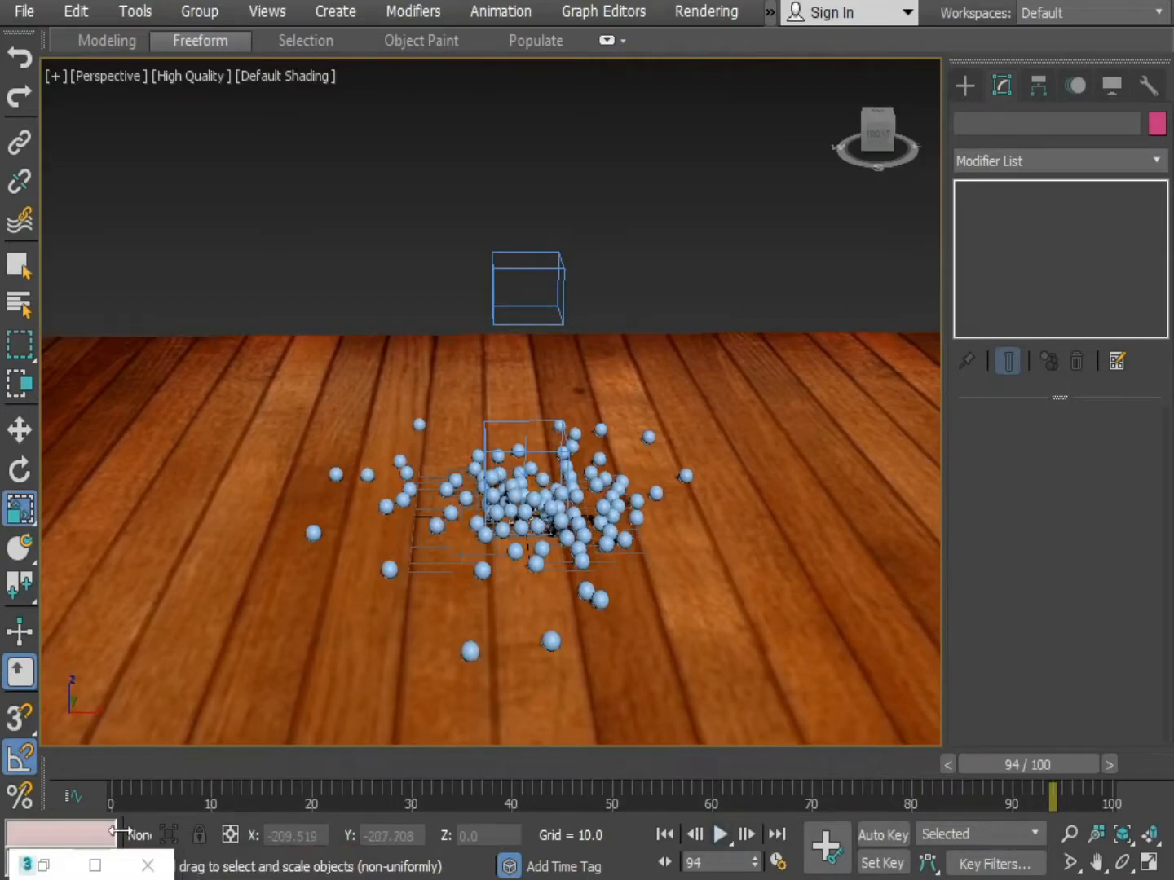
Set the Collide As shape of mP Shape 001 to Sphere in Particle View.
click(35, 870)
click(55, 866)
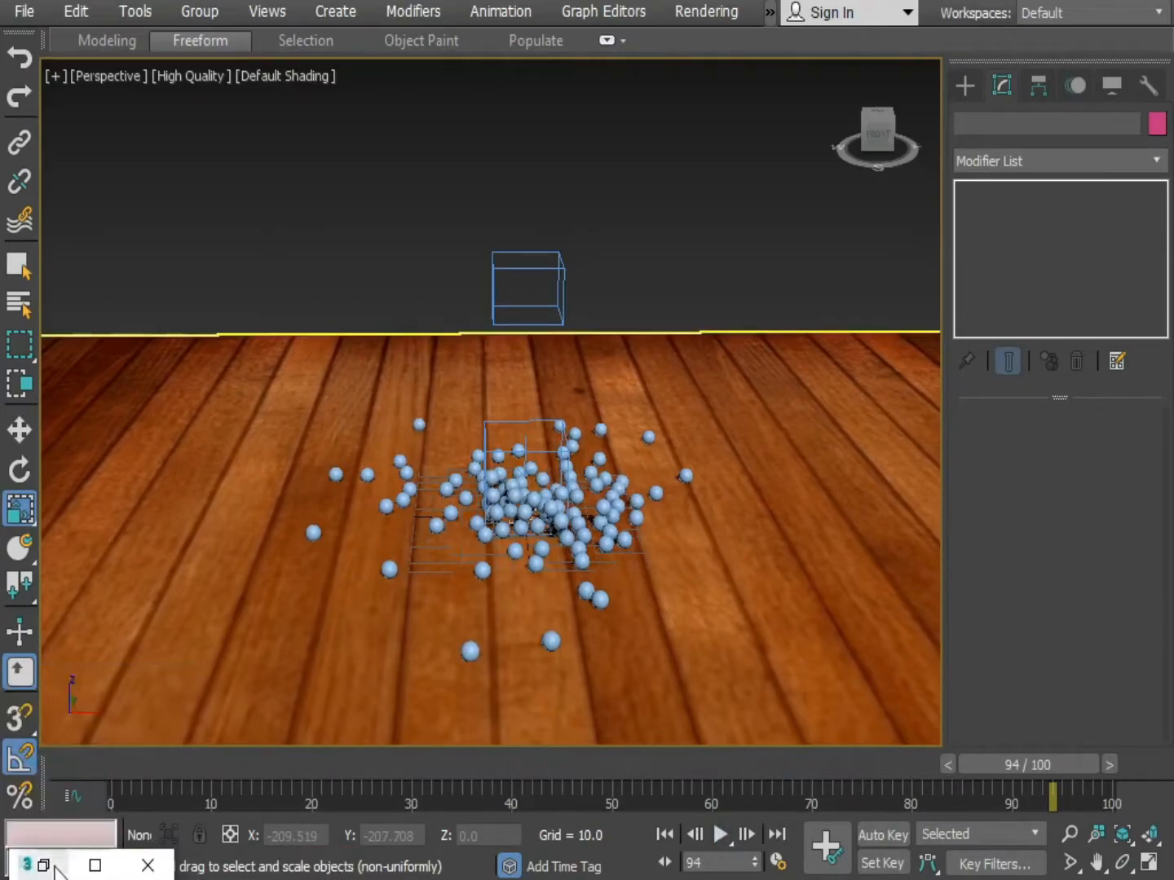
click(55, 867)
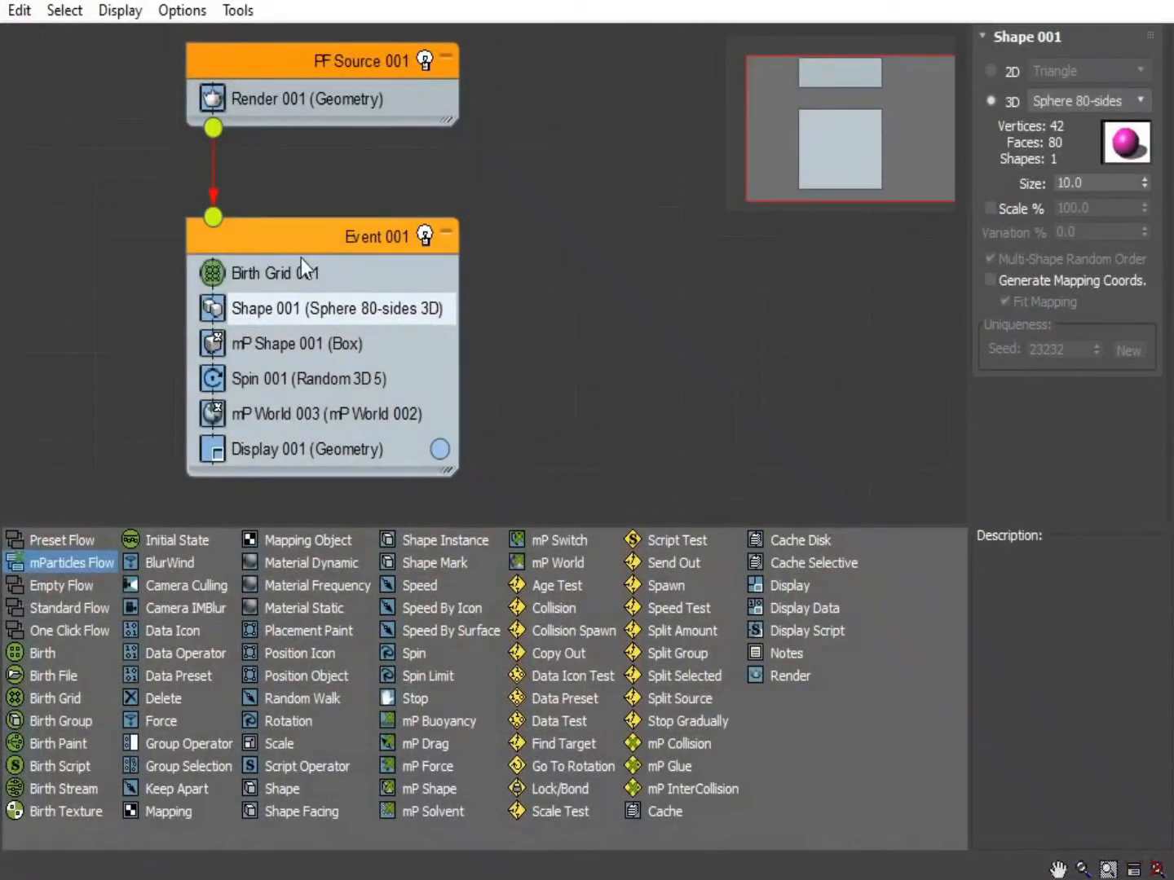
click(251, 345)
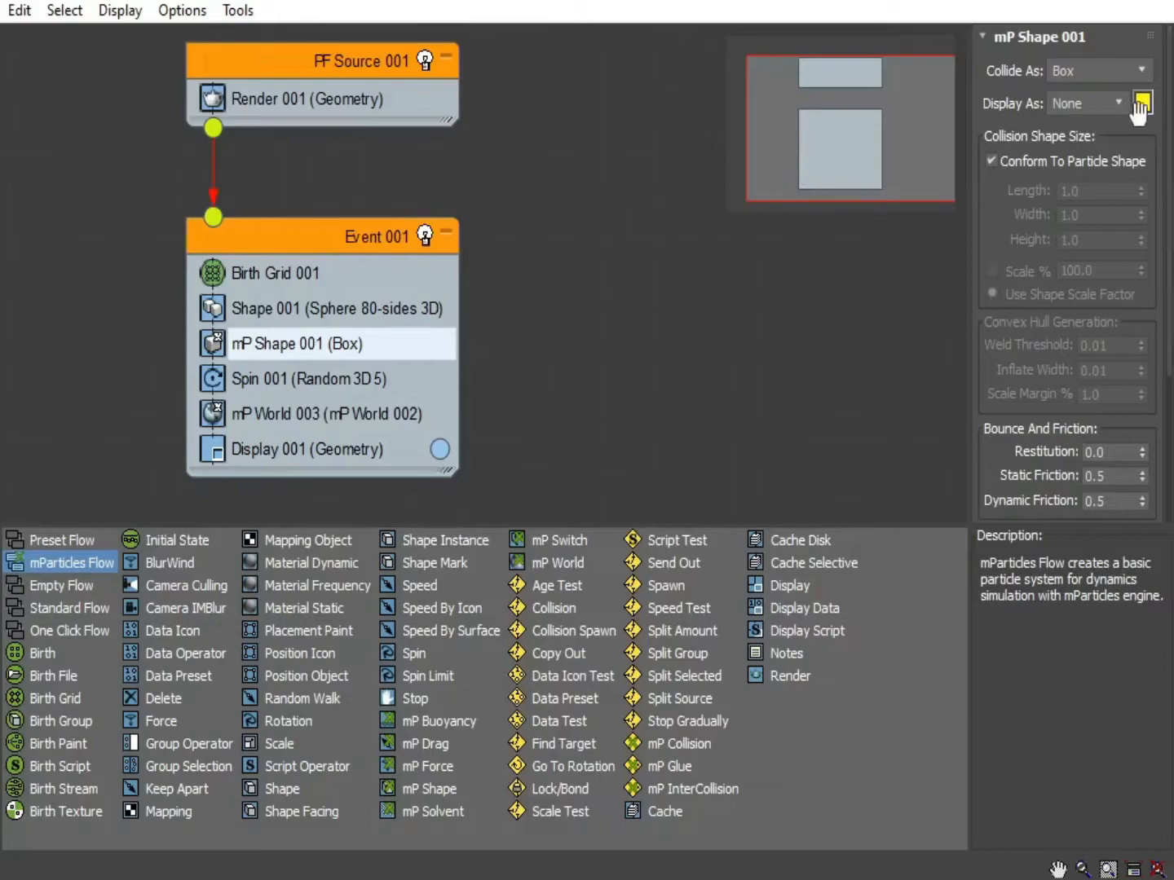
click(1141, 71)
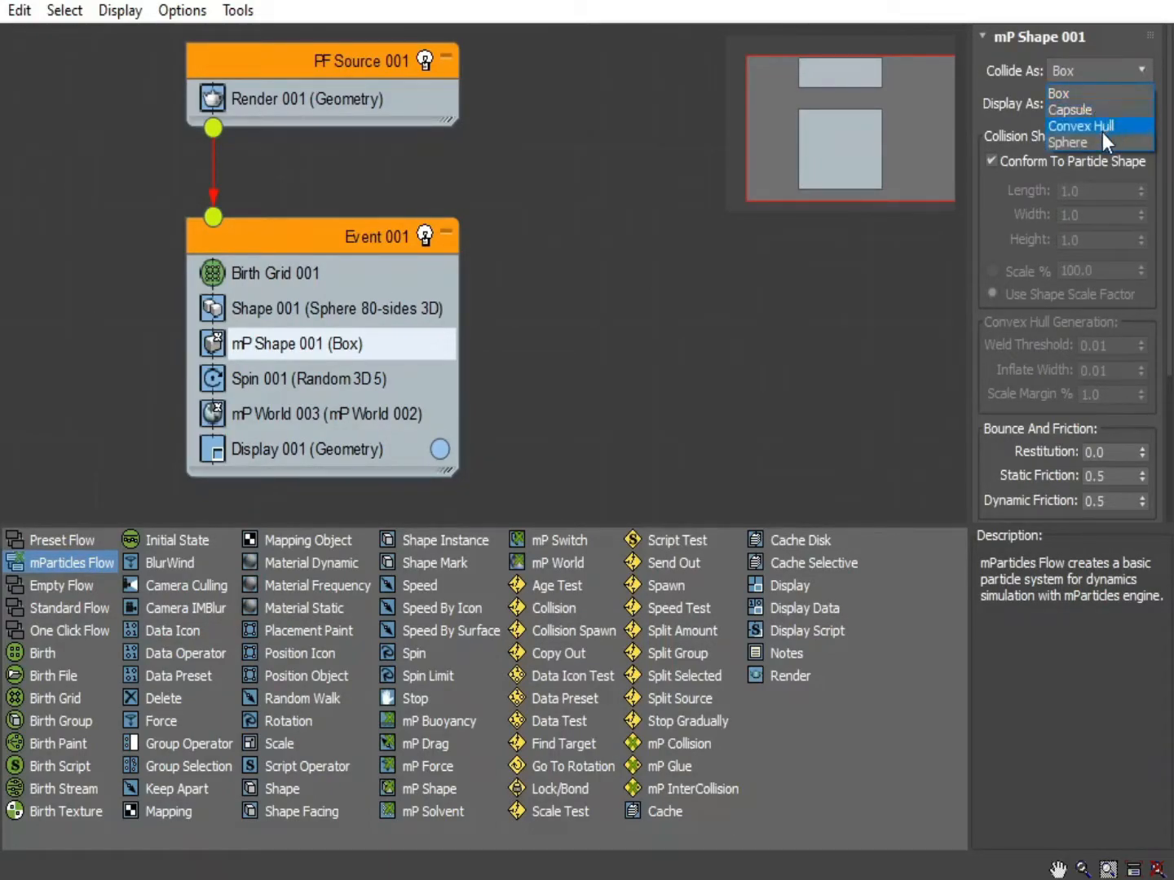
click(1063, 142)
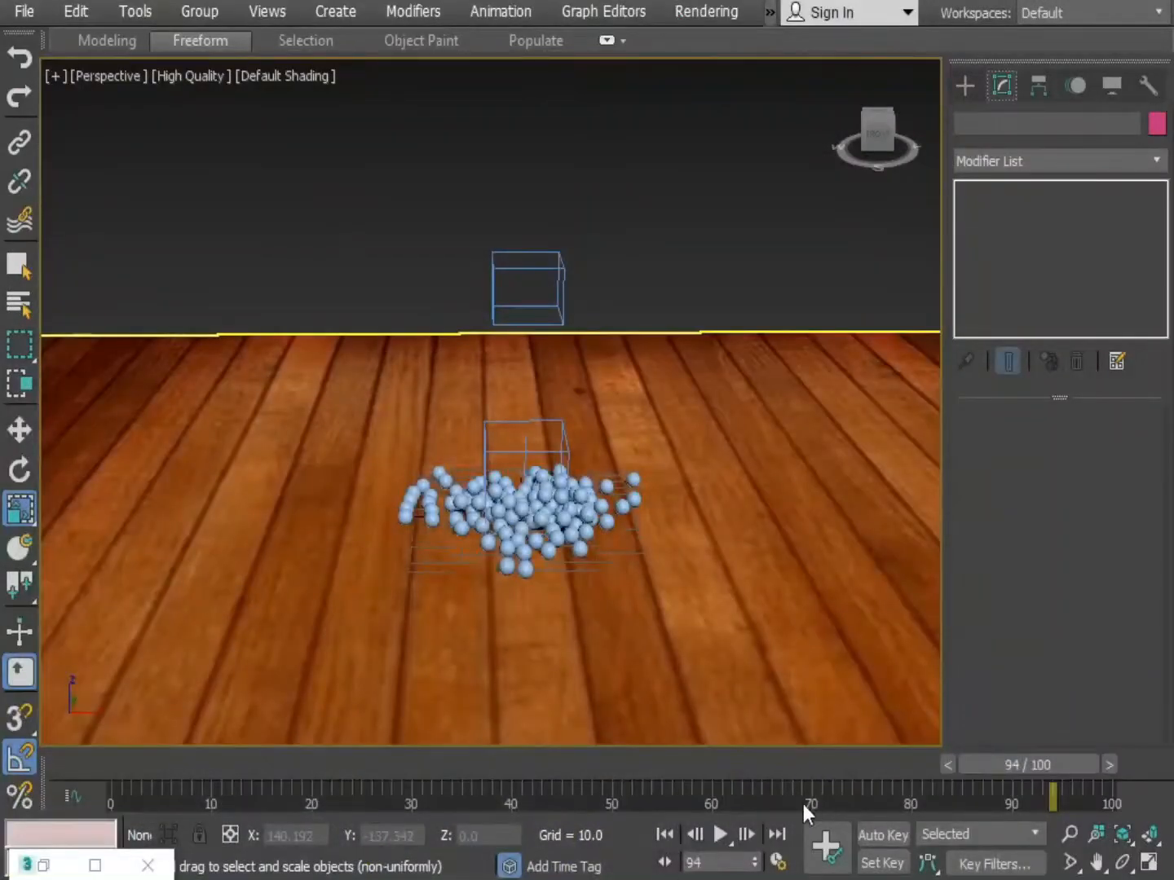
Play the simulation with the sphere collision shape and stop it.
click(720, 832)
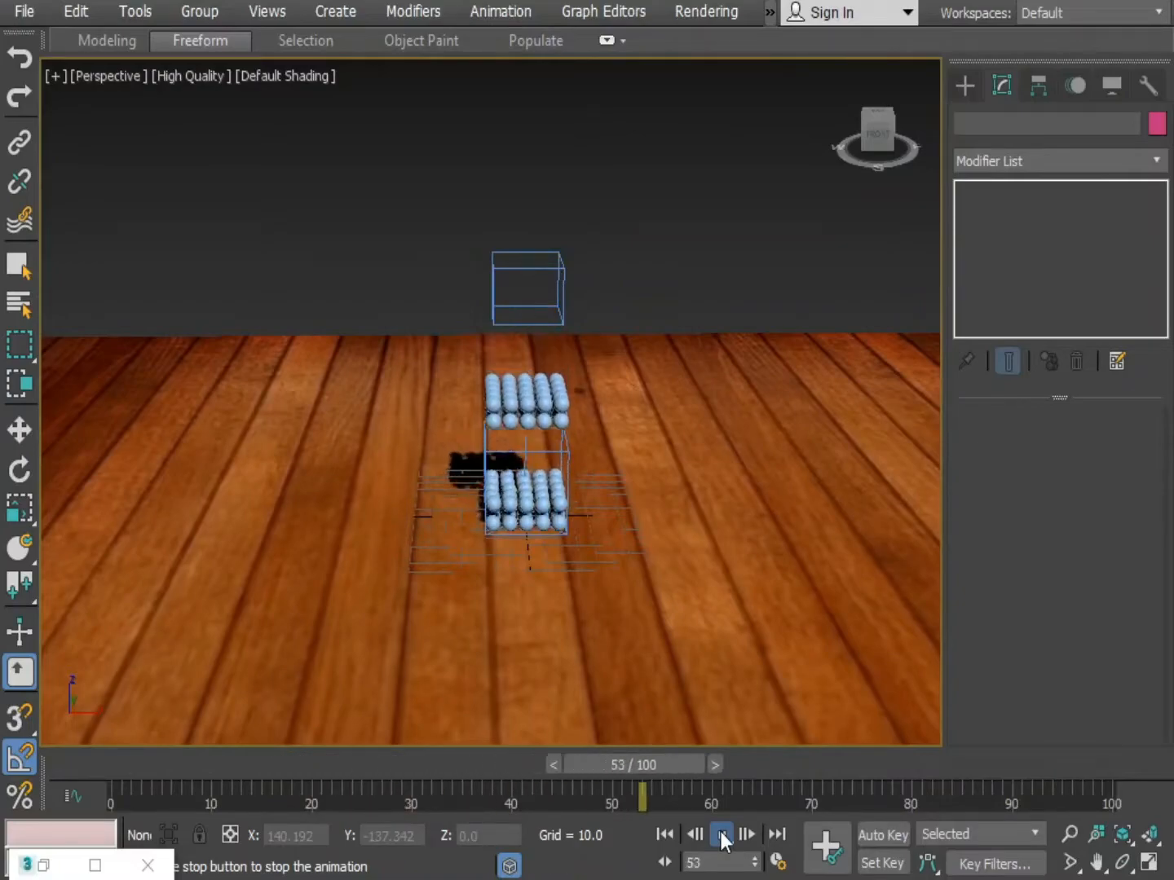
click(720, 832)
key(r)
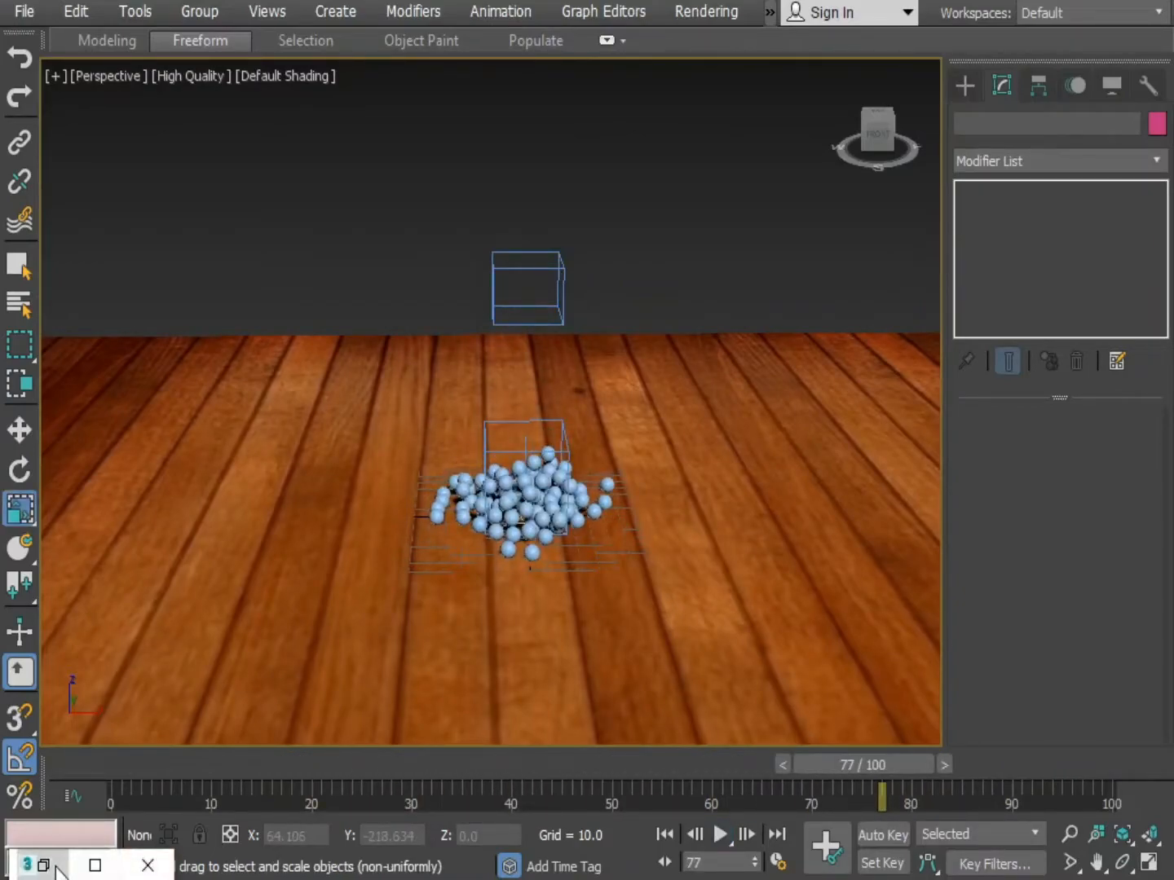
Set the mP Shape 001 Restitution to 0.25, Static Friction to 5 and Dynamic Friction to 2.
click(96, 863)
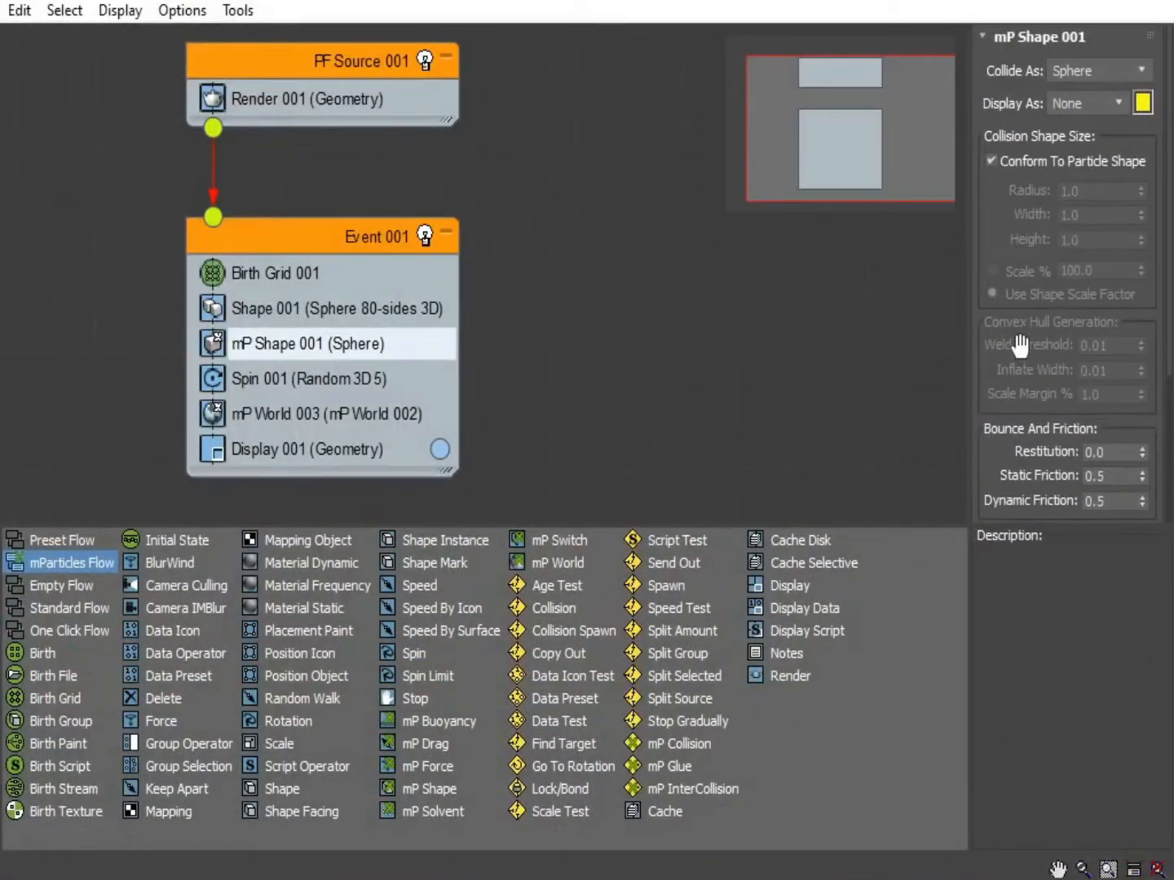
scroll(1020, 346, down, 3)
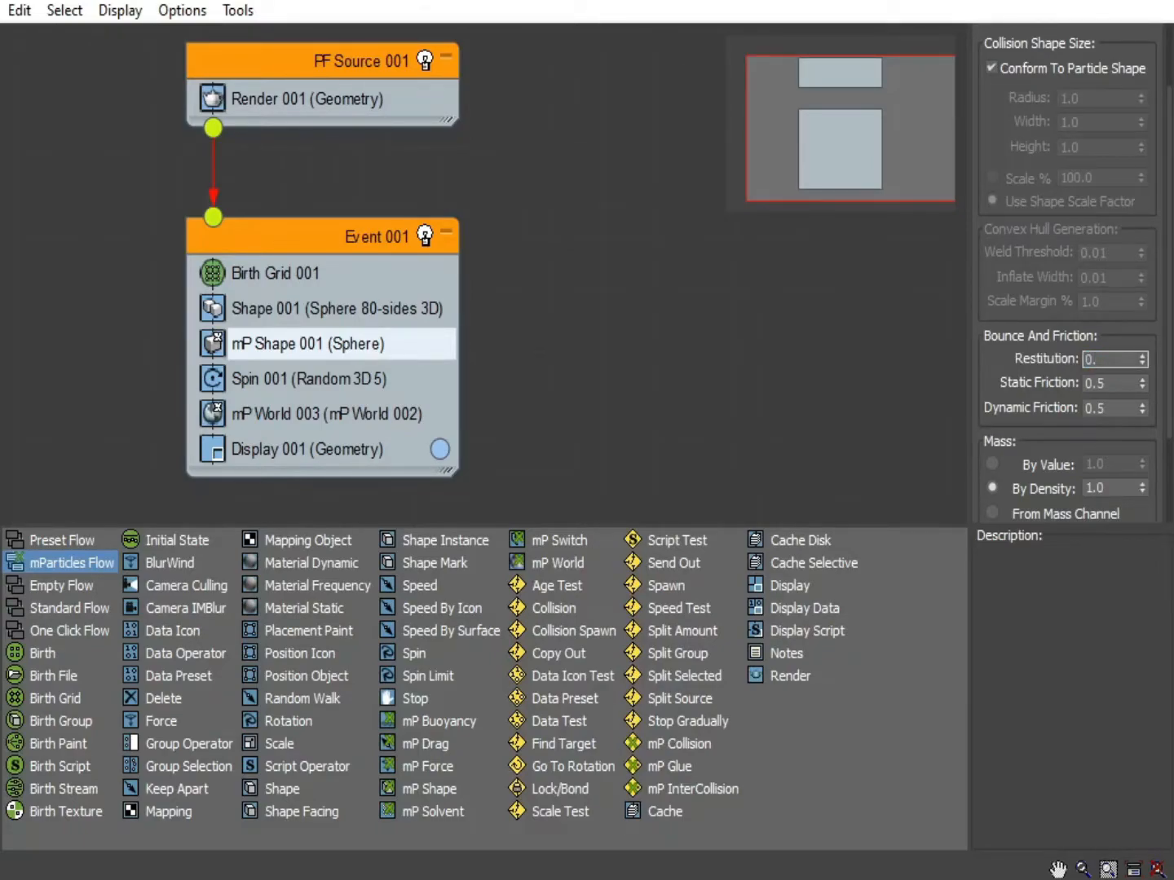
double_click(1098, 385)
double_click(1100, 410)
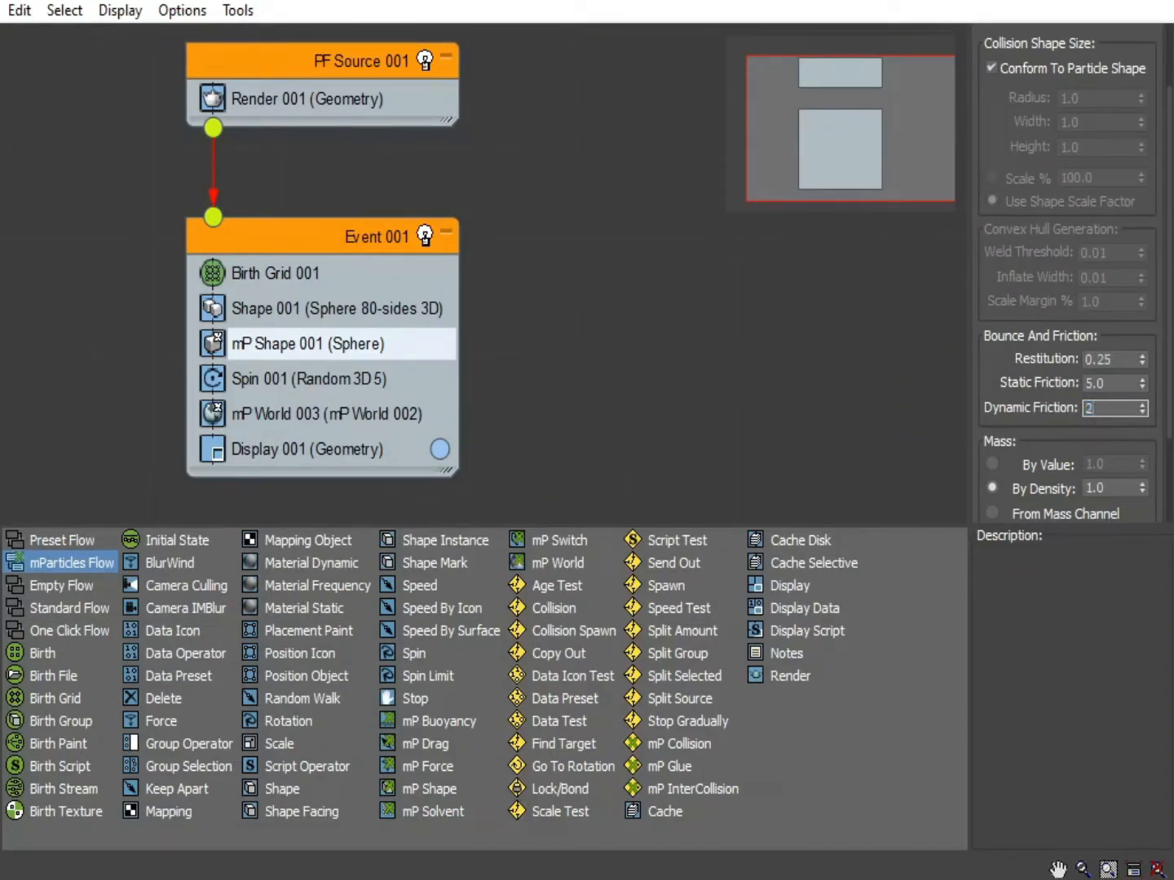
click(1045, 0)
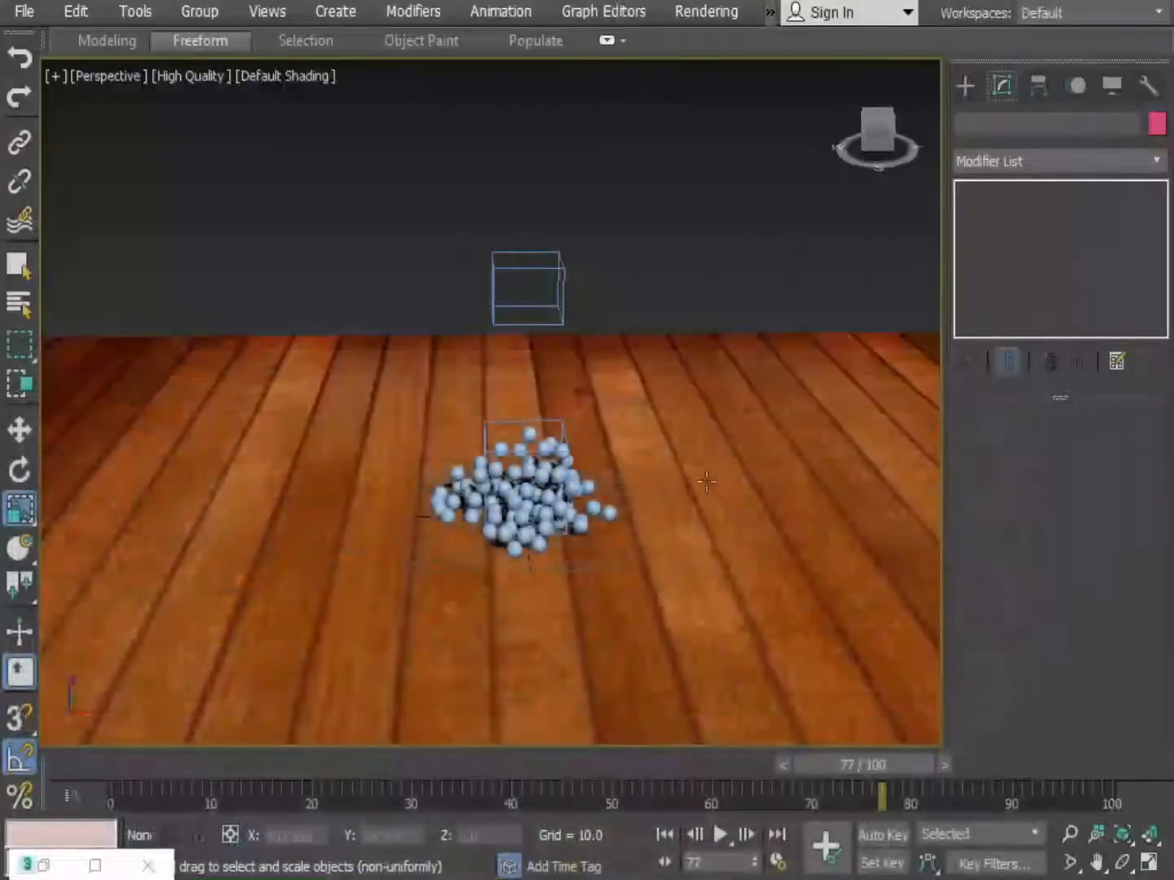
Play the simulation with the new bounce and friction values and stop it.
click(715, 833)
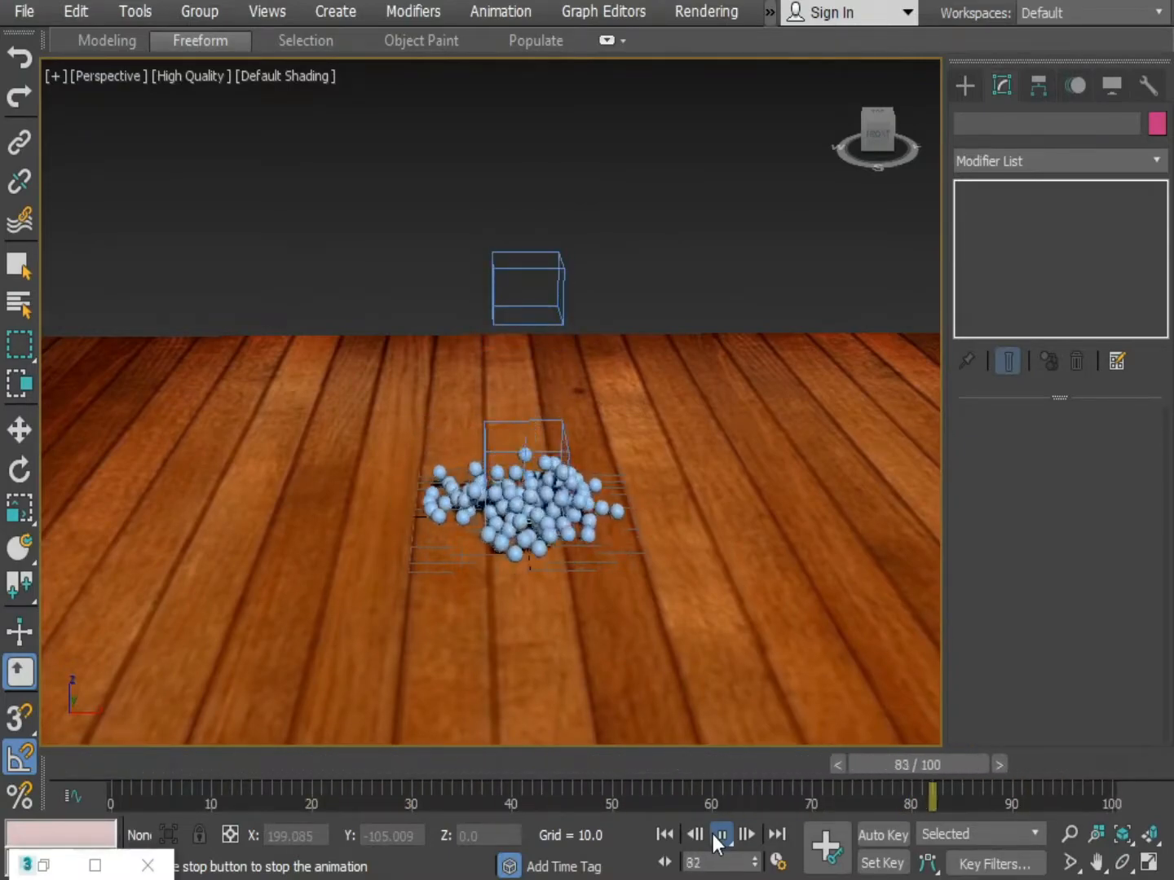
click(713, 833)
key(r)
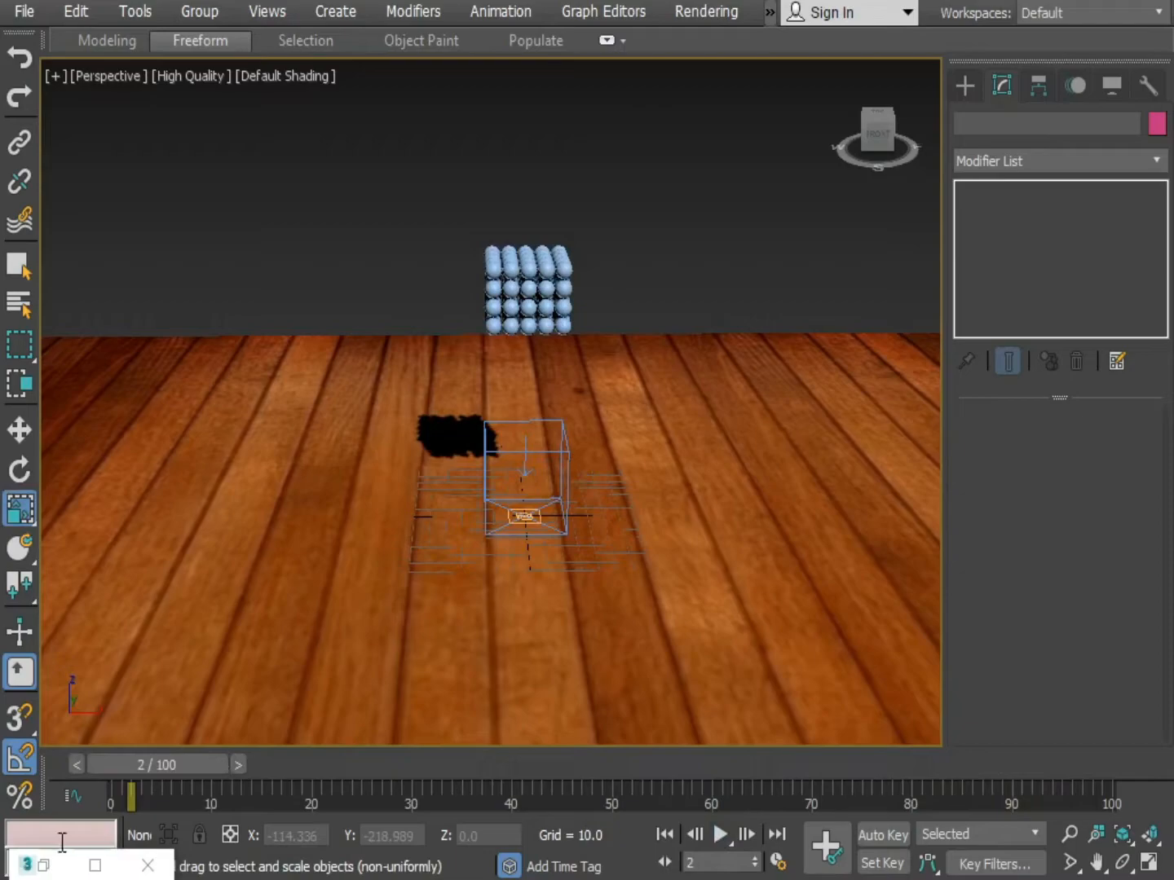
Select the Birth Grid 001 emitter with Particle View restored and scale it uniformly to about 247 percent.
click(44, 865)
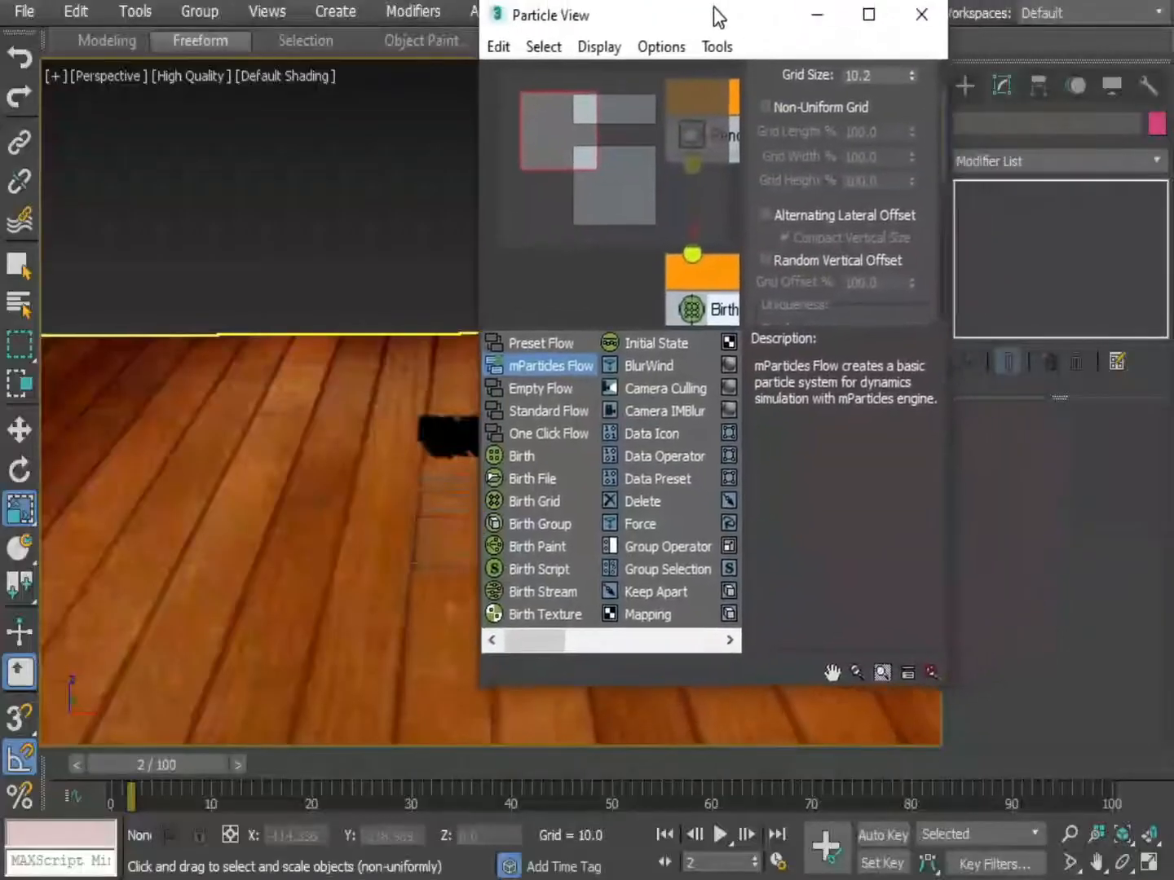
drag(574, 13, 114, 55)
middle_drag(664, 239, 848, 262)
click(708, 309)
middle_drag(703, 281, 635, 182)
click(790, 214)
click(638, 209)
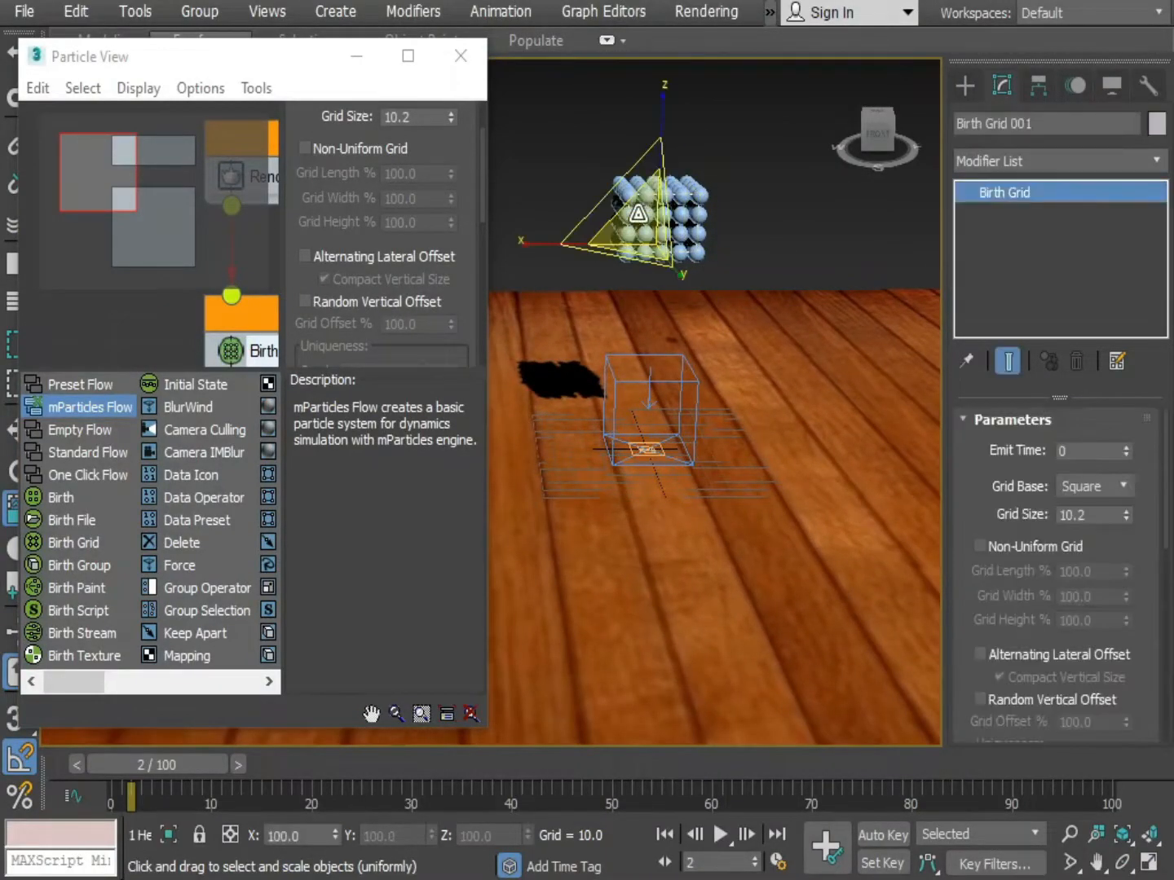
drag(638, 237, 609, 131)
middle_drag(713, 265, 737, 344)
Move the enlarged Birth Grid 001 emitter higher above the floor along Z.
key(w)
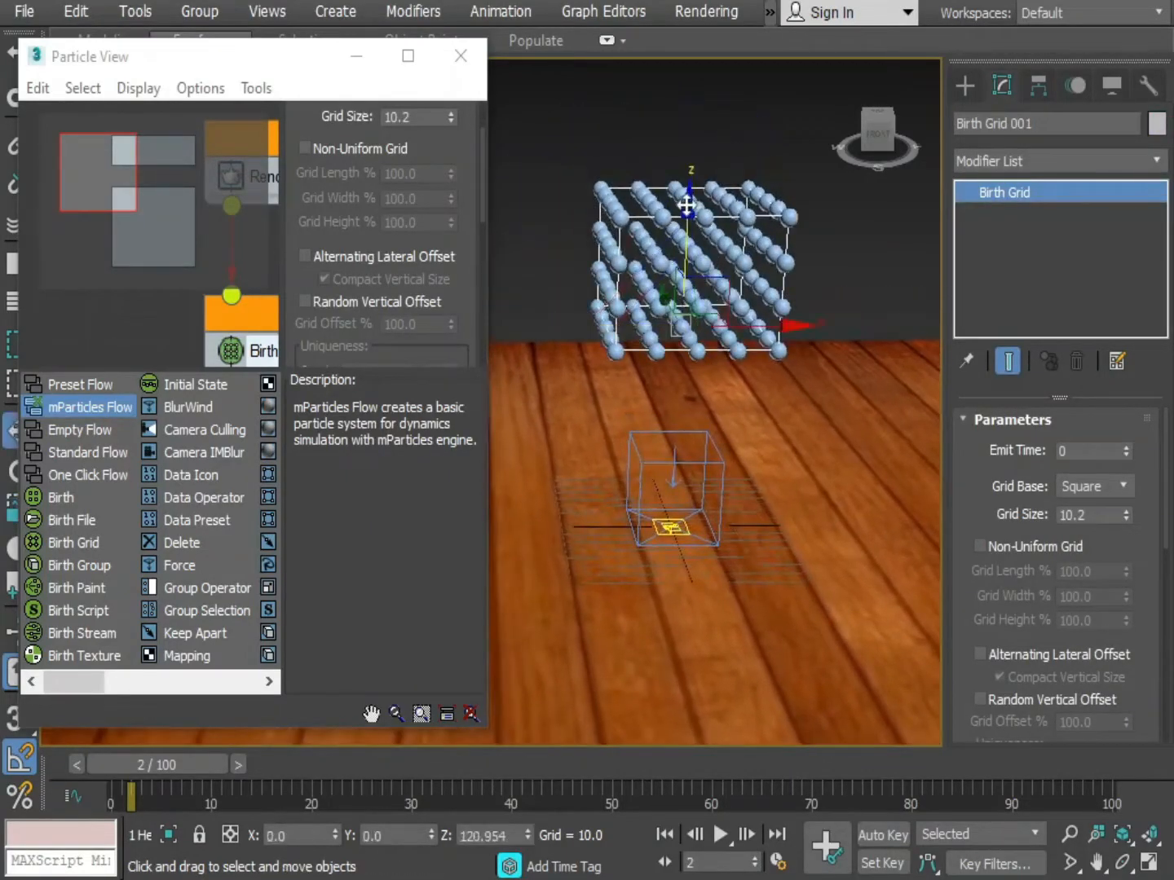
drag(690, 214, 656, 190)
key(r)
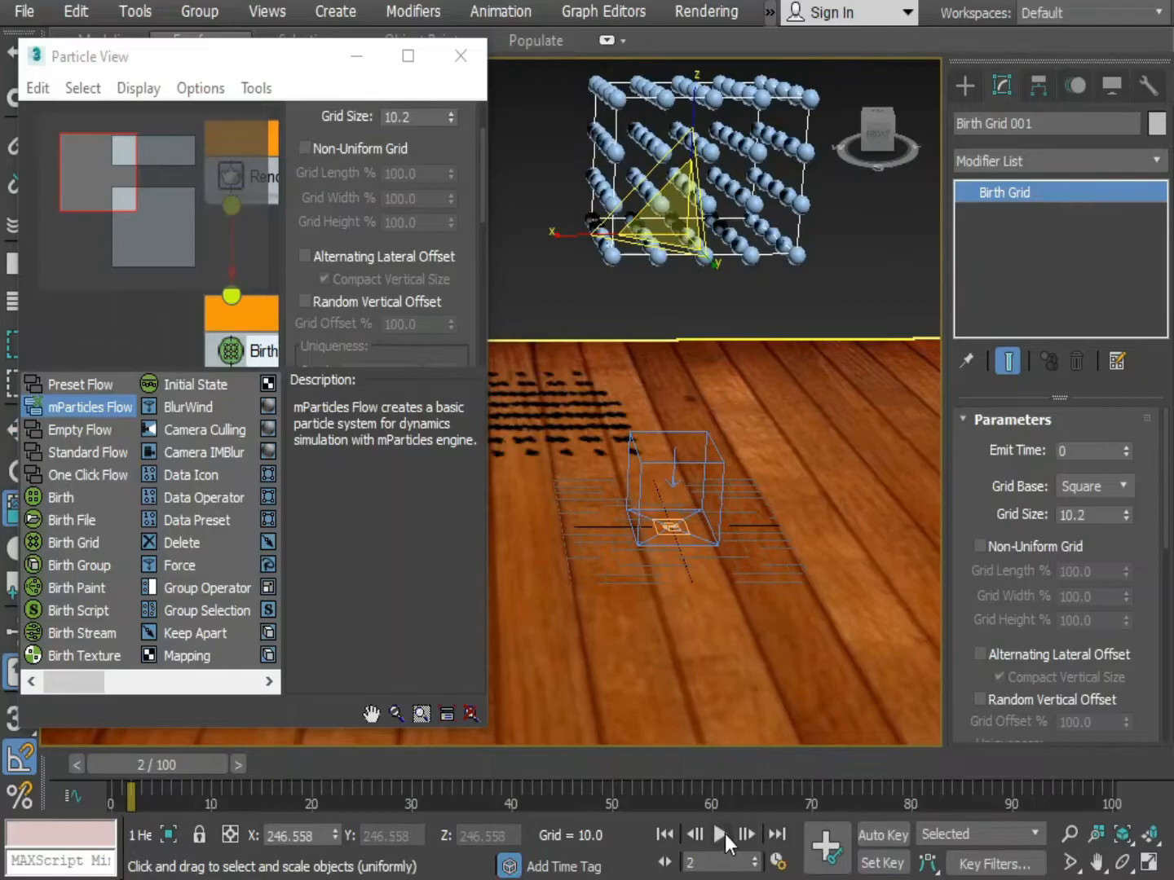
Play the simulation with the larger, higher birth grid, stop it and maximize Particle View.
click(722, 834)
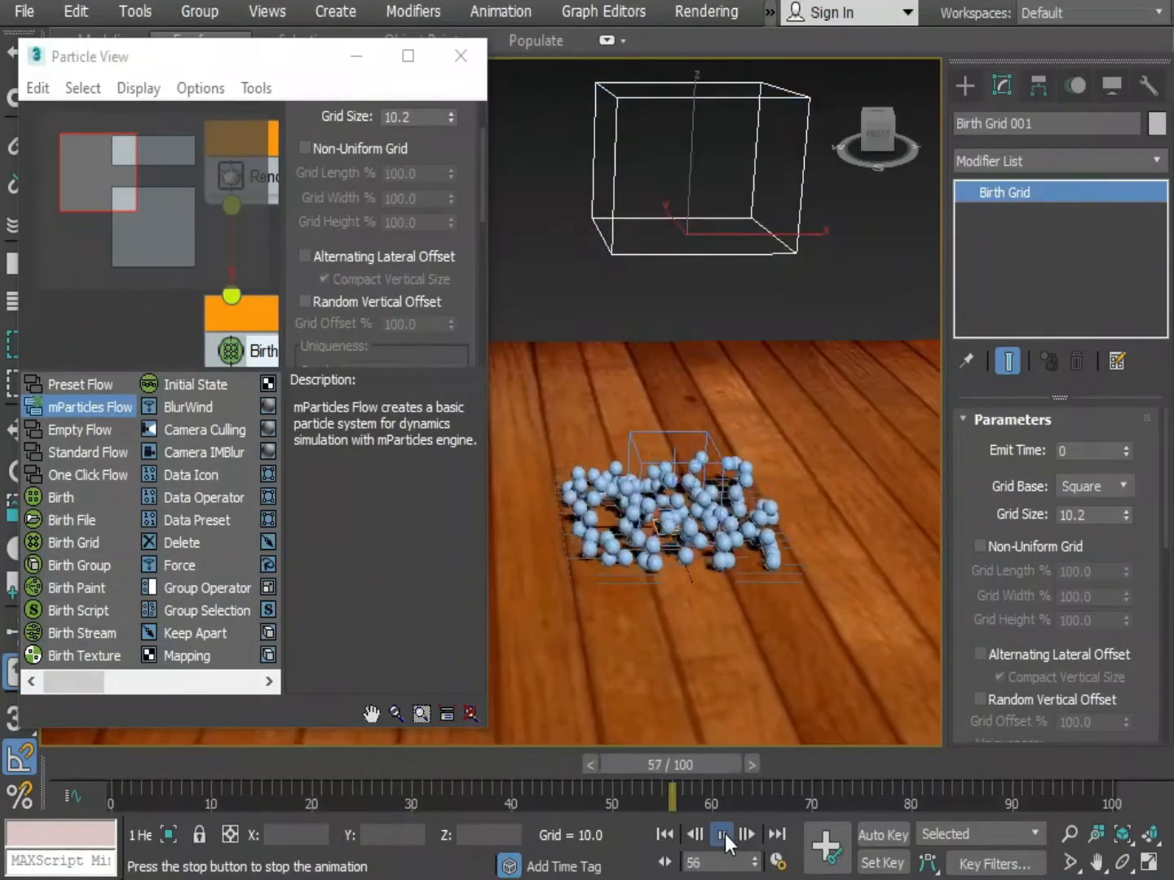
click(724, 834)
click(407, 55)
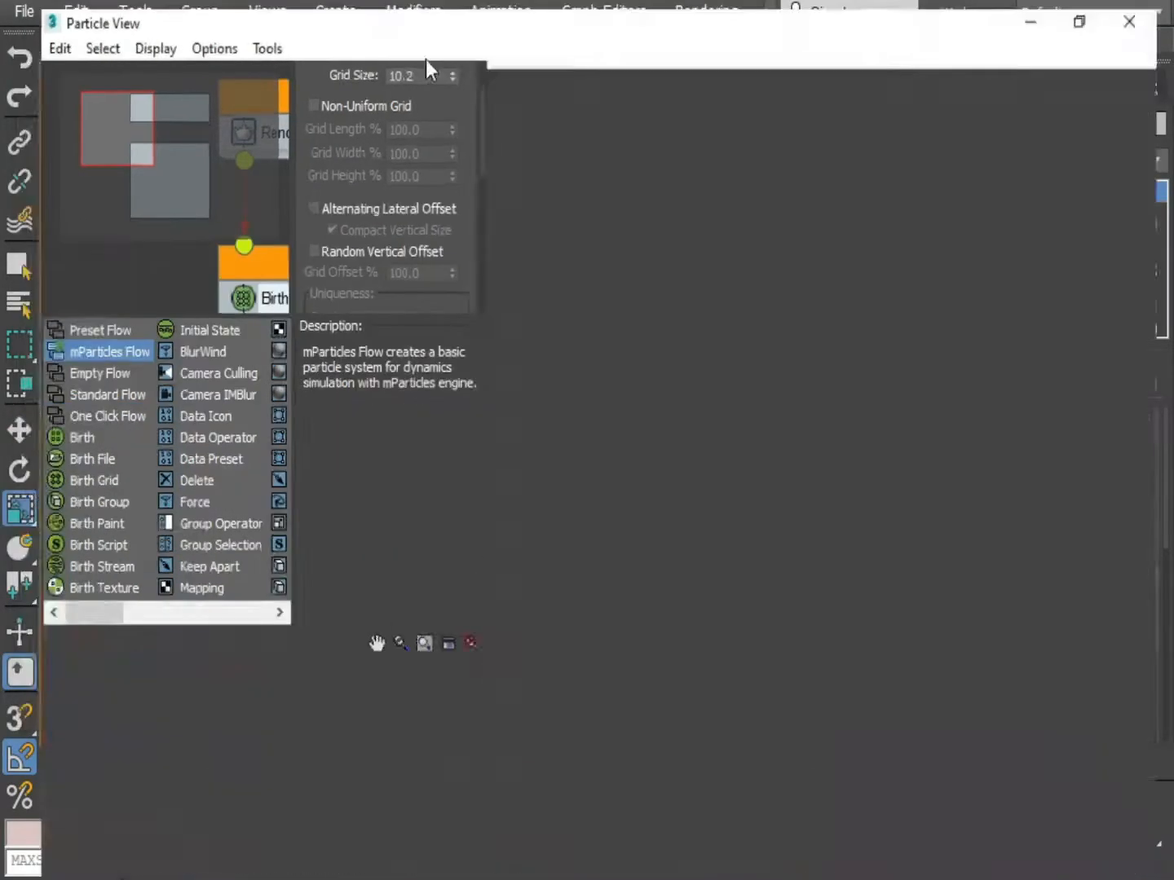
Set the Shape 001 sphere size to 5.0, play the simulation with the smaller spheres and stop it.
click(305, 303)
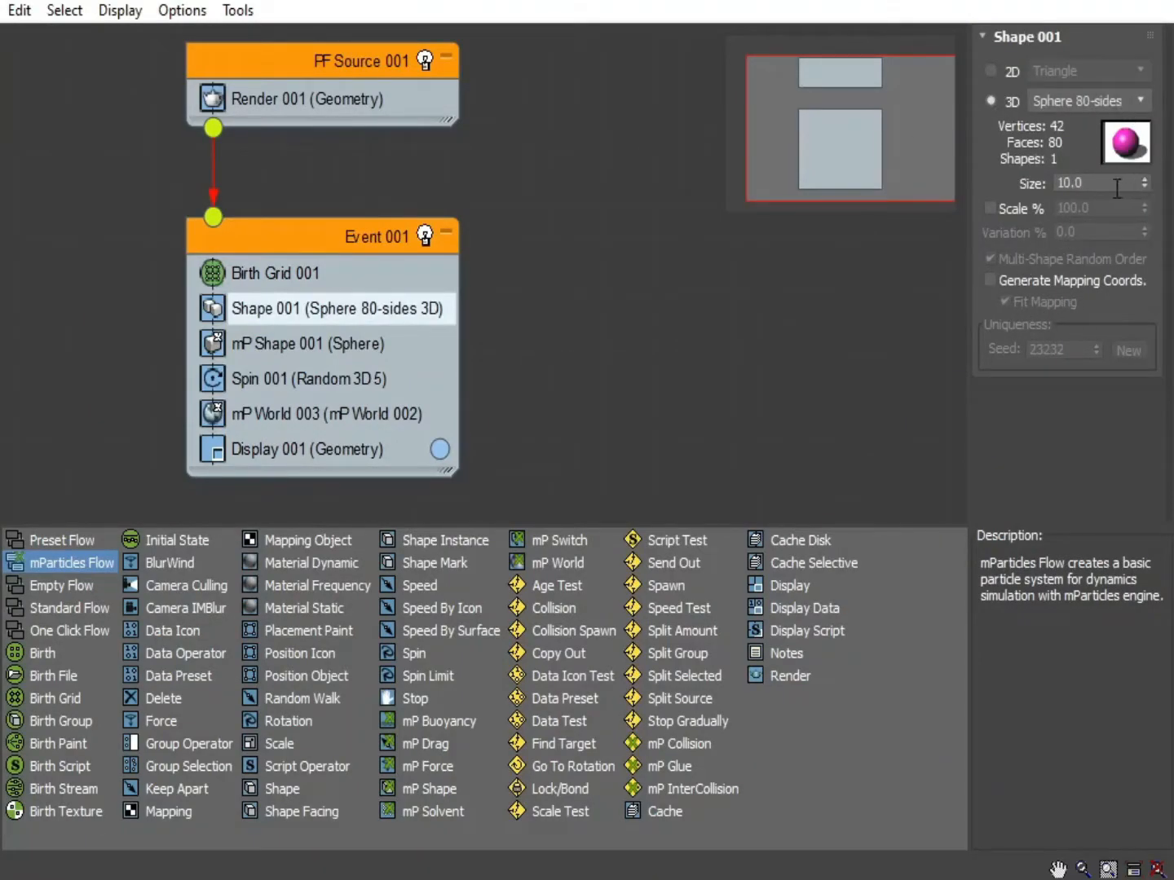
double_click(1064, 183)
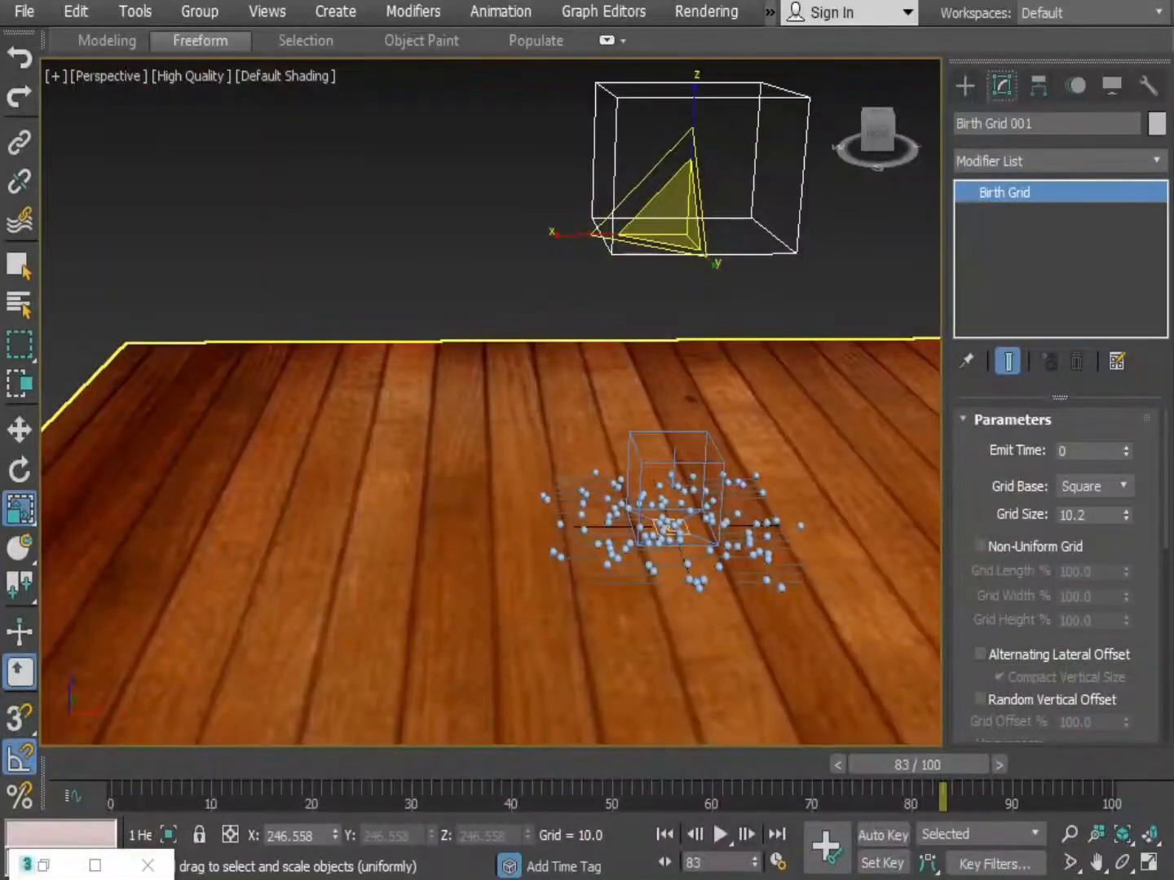
click(719, 841)
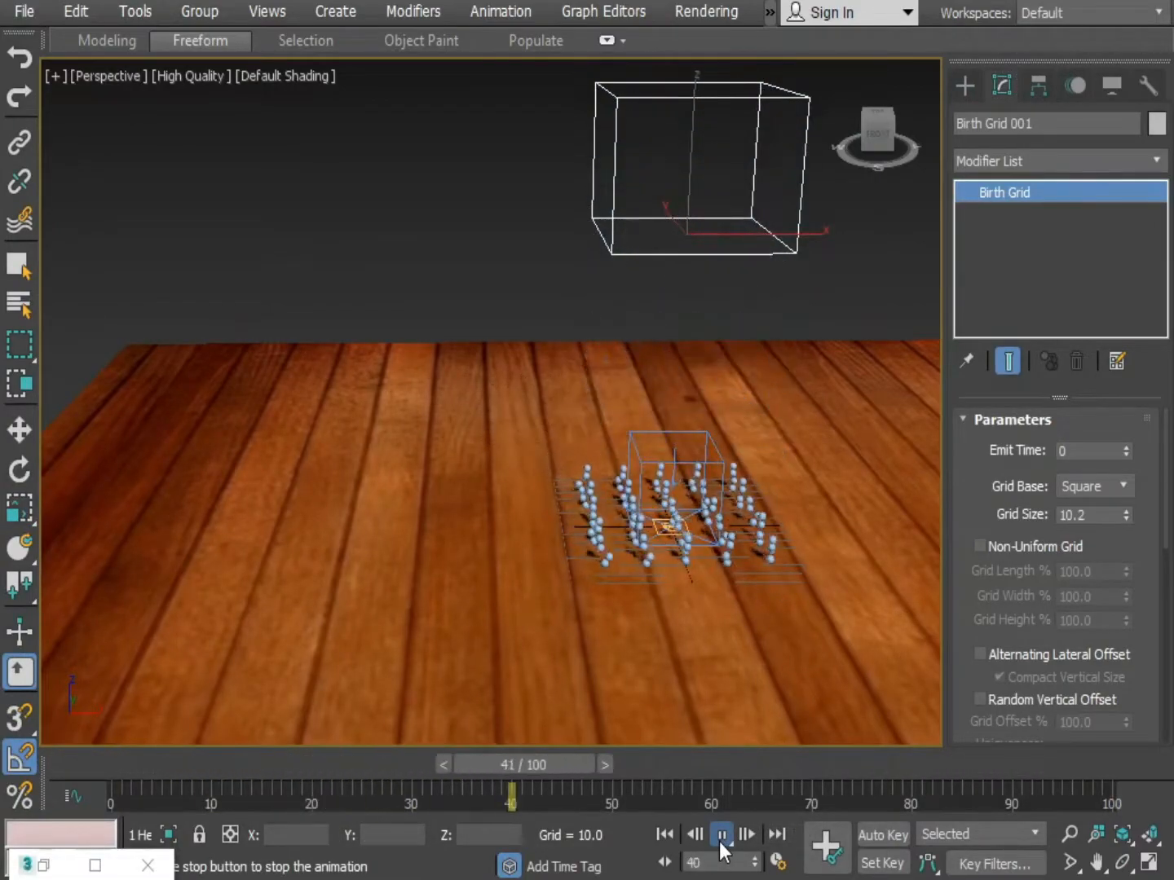
click(719, 841)
key(r)
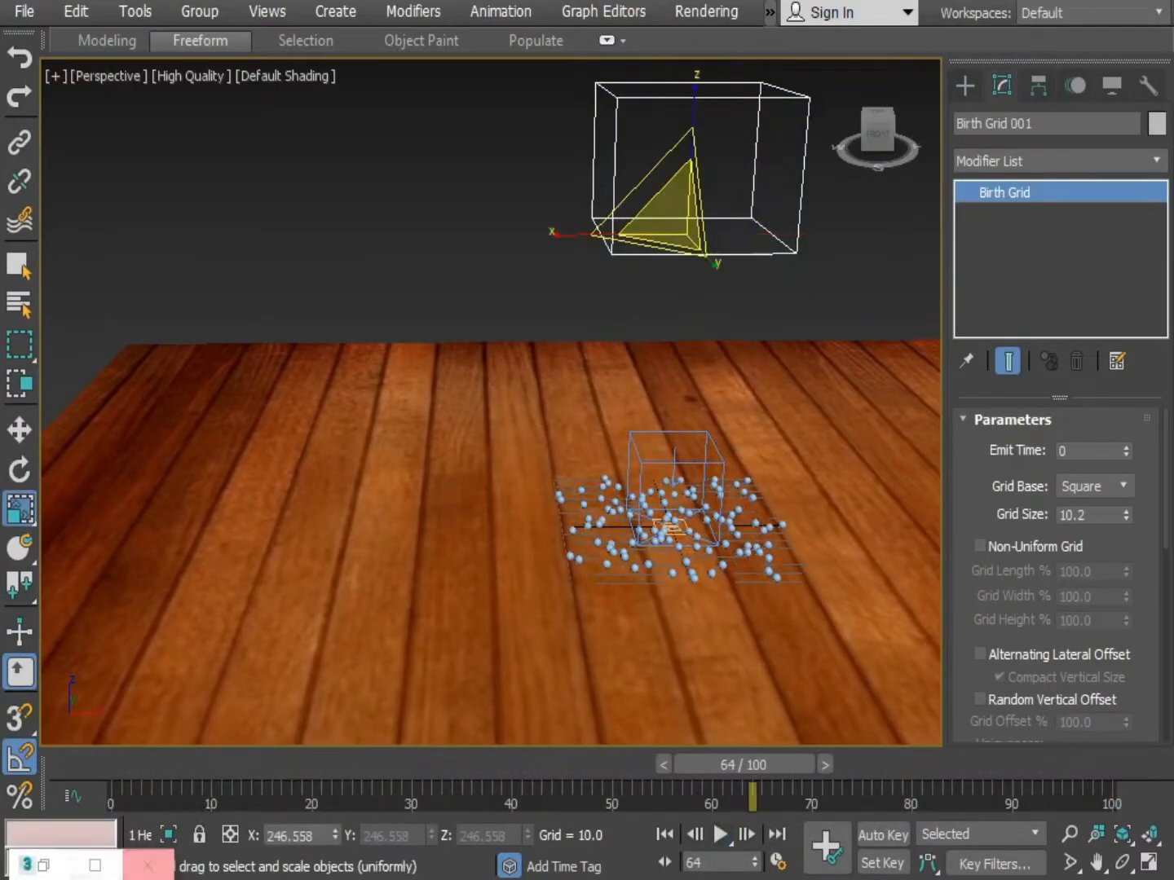
Set the Grid Size of the Birth Grid 001 operator to 4.0.
click(39, 857)
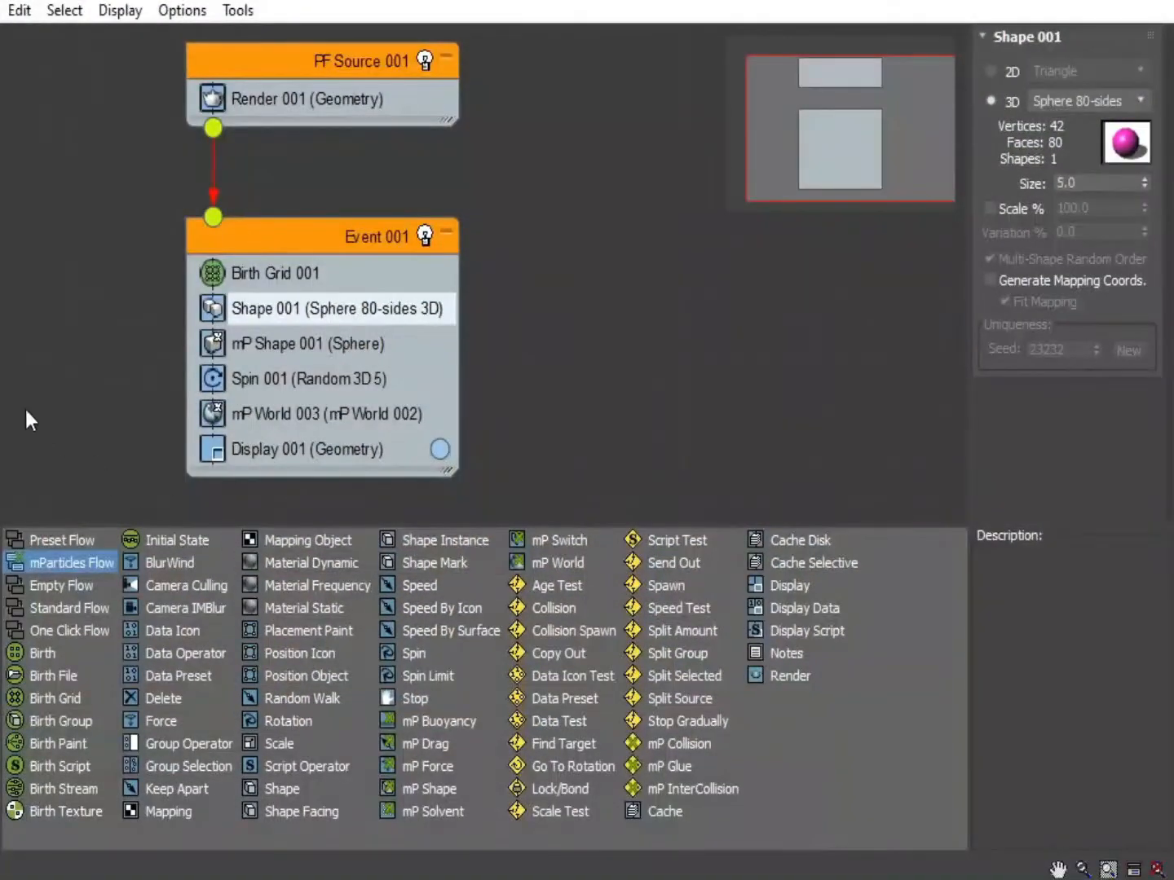
click(260, 273)
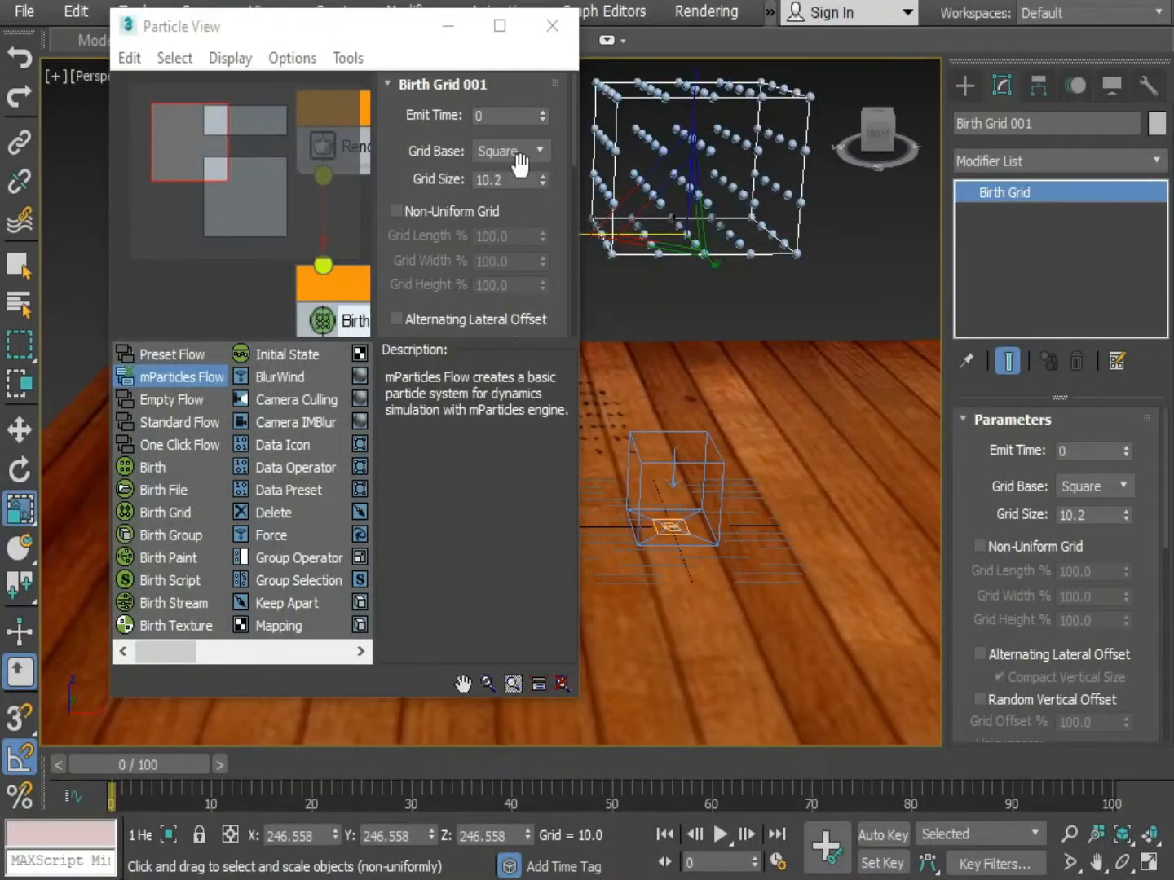
drag(547, 186, 492, 259)
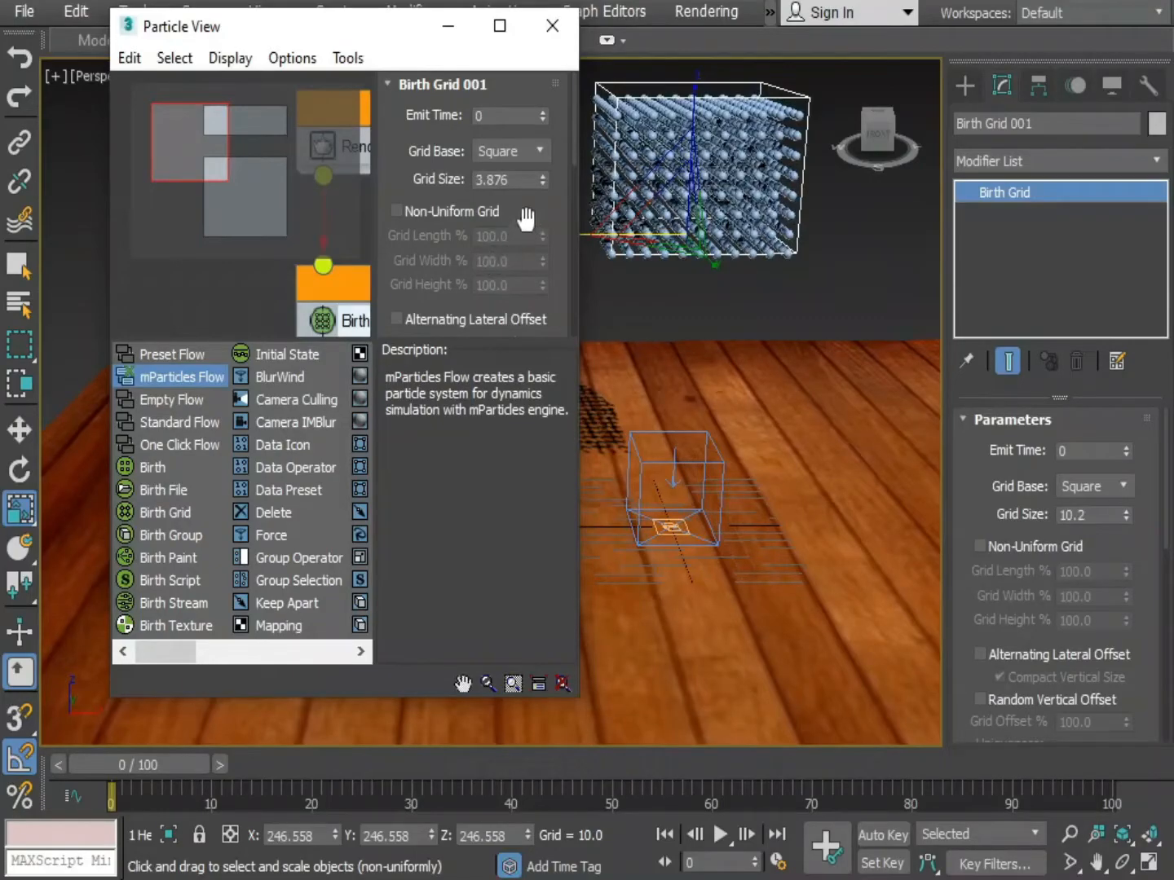
drag(544, 183, 542, 188)
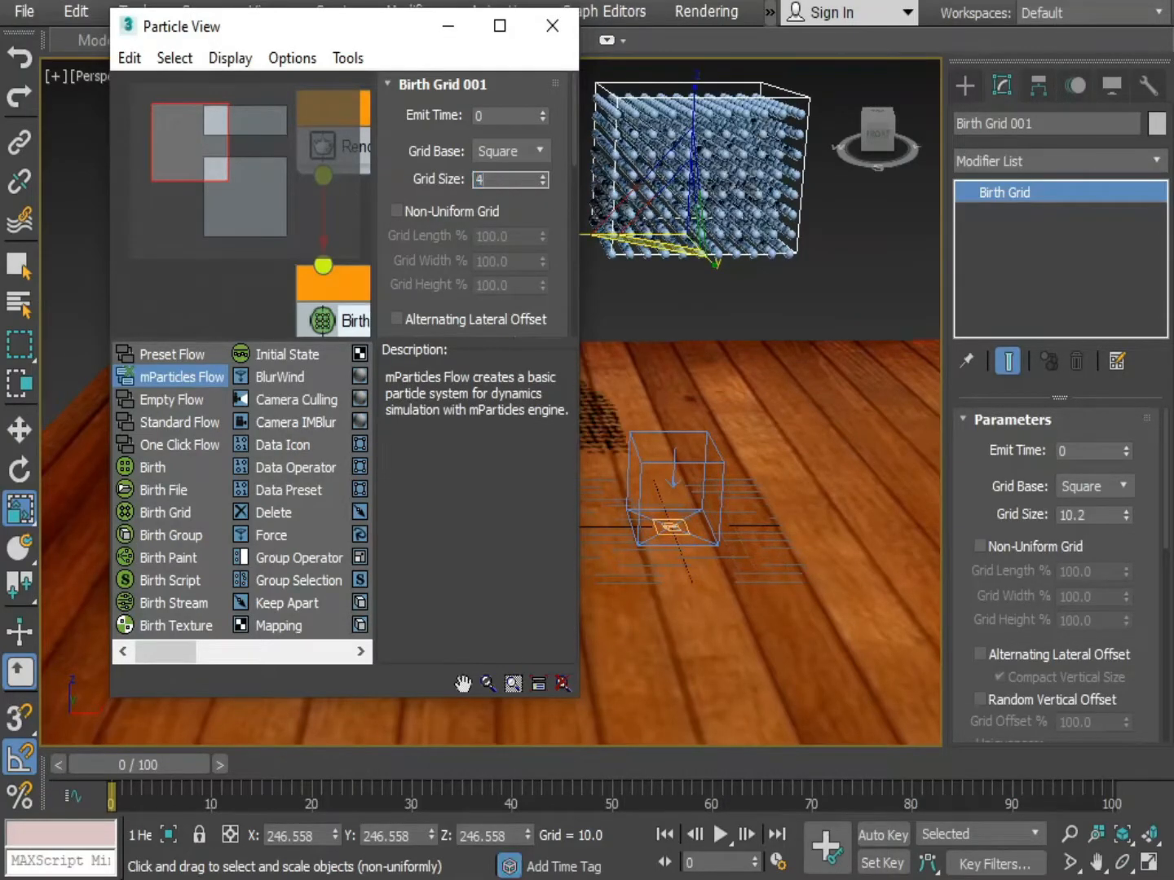
text(4.0)
key(Return)
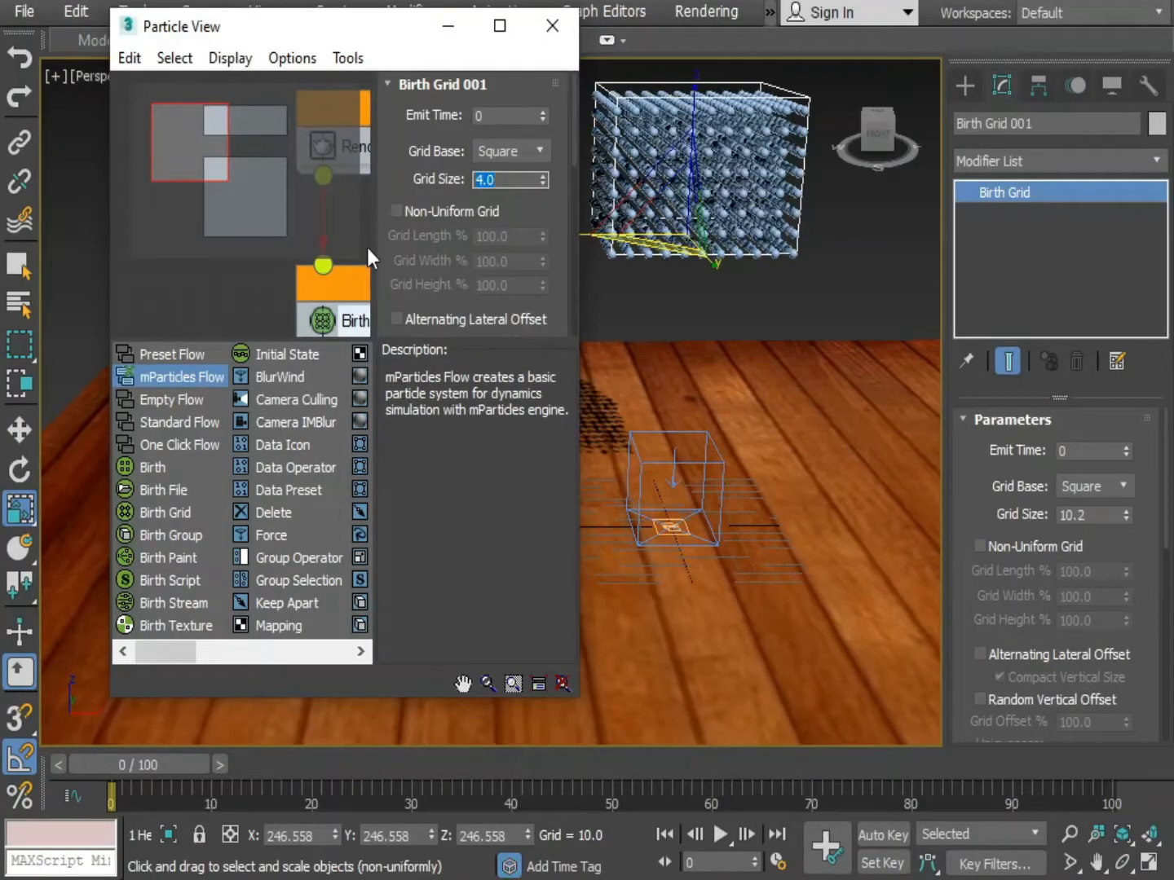
Play the simulation with the denser birth grid and stop it.
drag(403, 254, 406, 133)
click(708, 305)
middle_drag(722, 318, 752, 346)
click(719, 835)
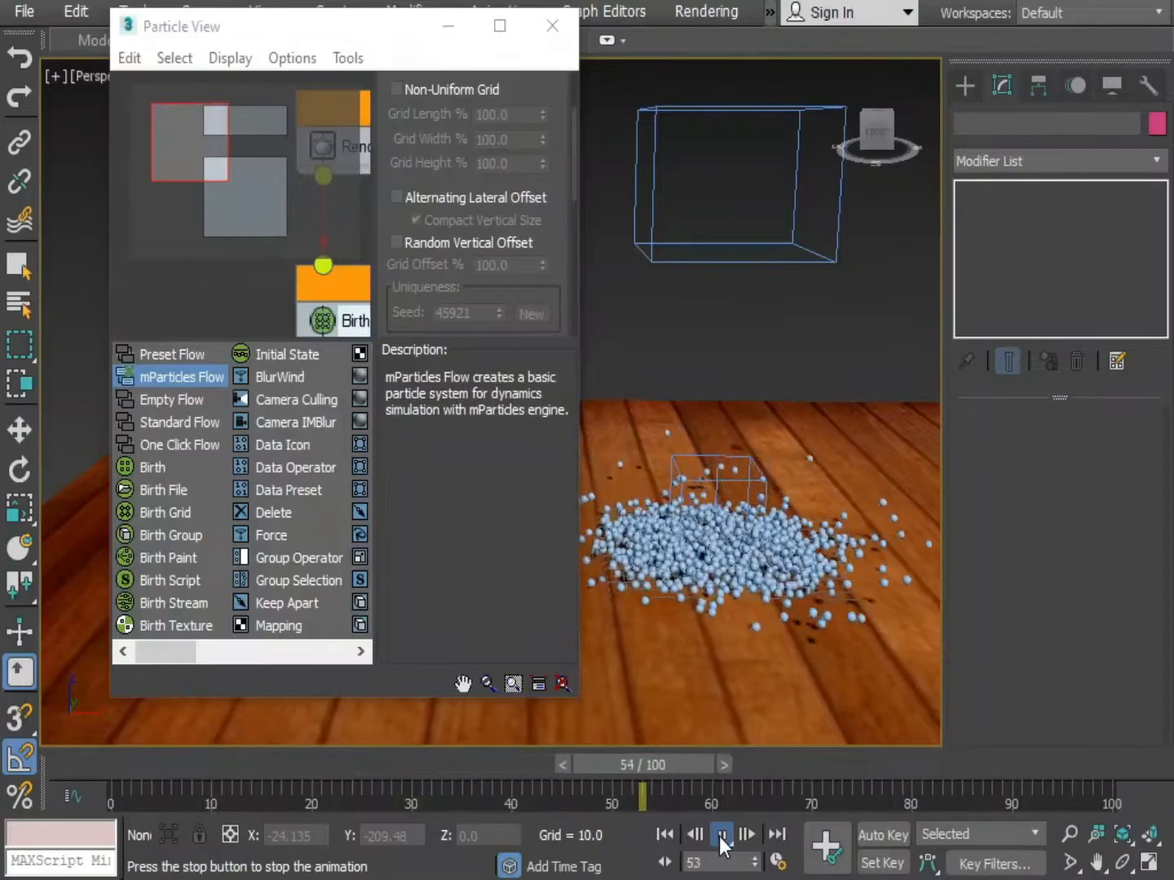
click(719, 836)
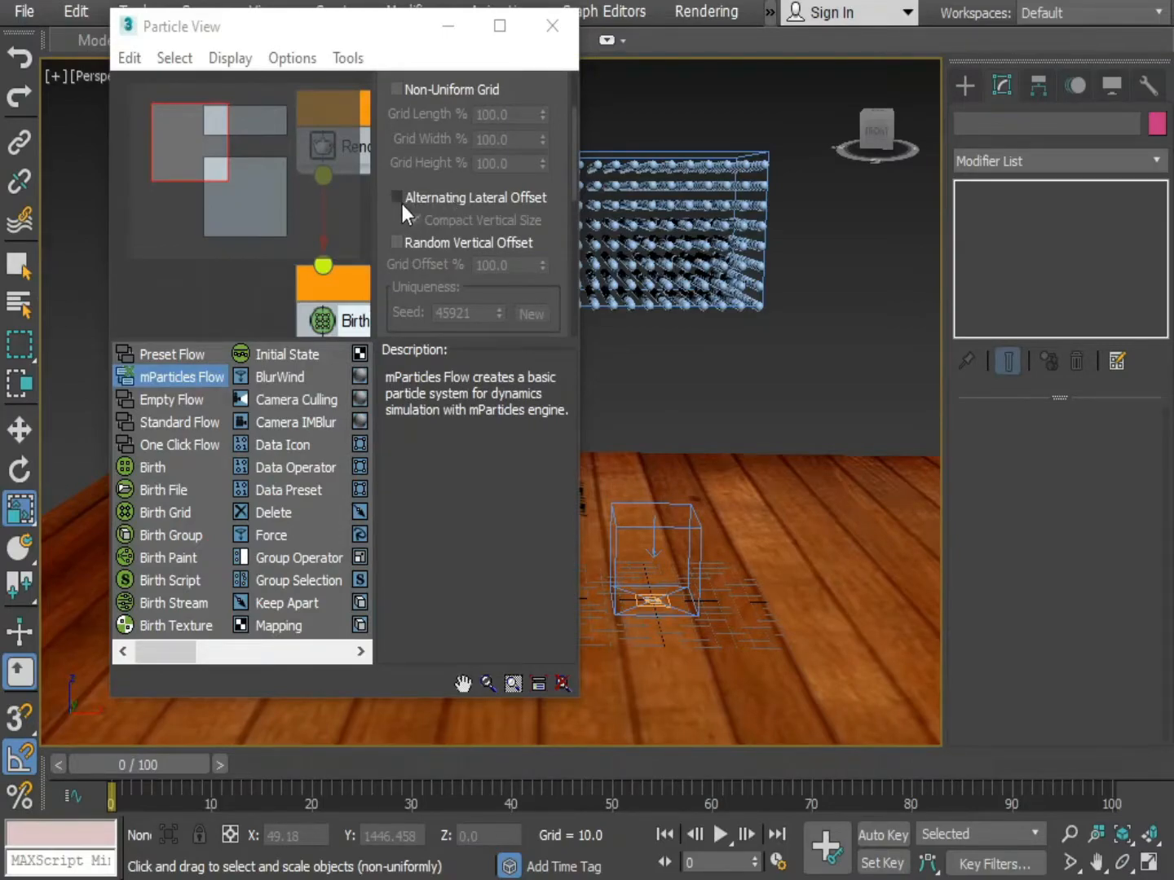
Enable Alternating Lateral Offset for Birth Grid 001 and minimize Particle View.
middle_drag(756, 374, 795, 373)
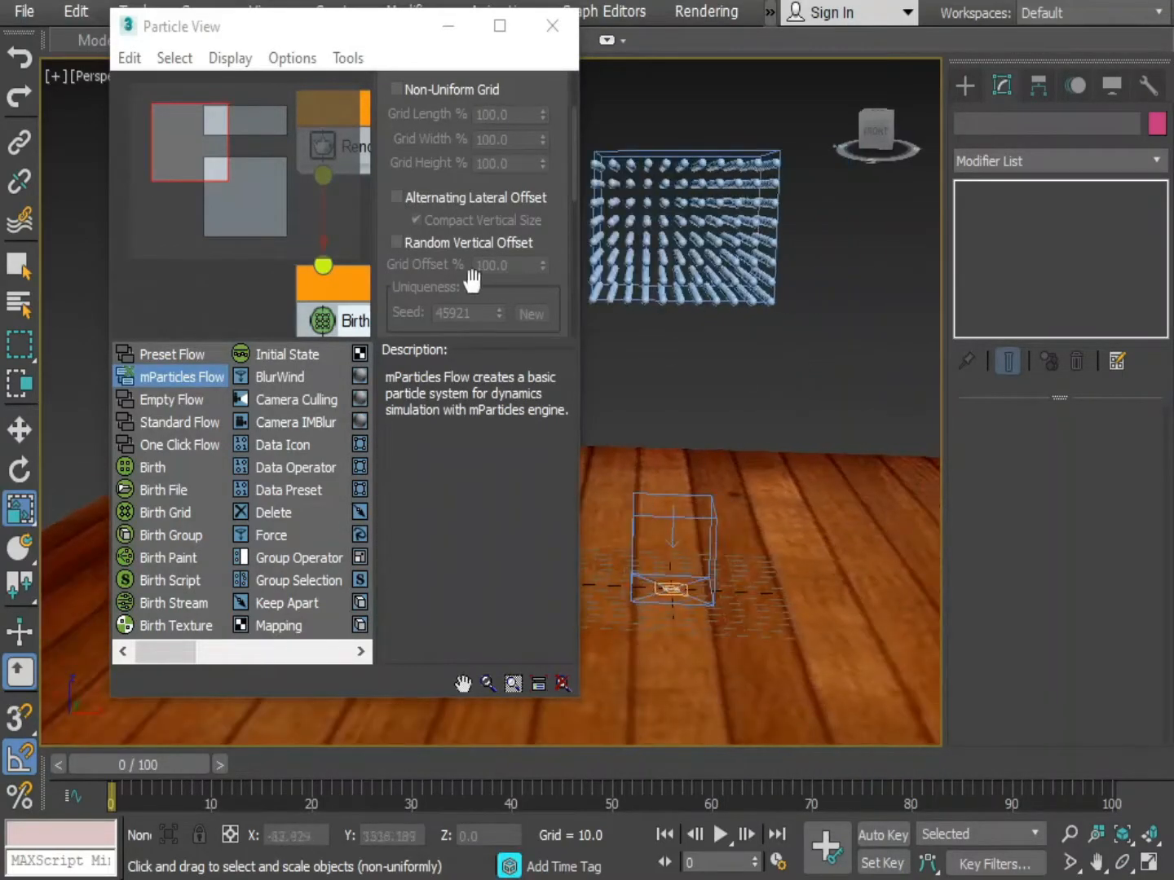
click(397, 197)
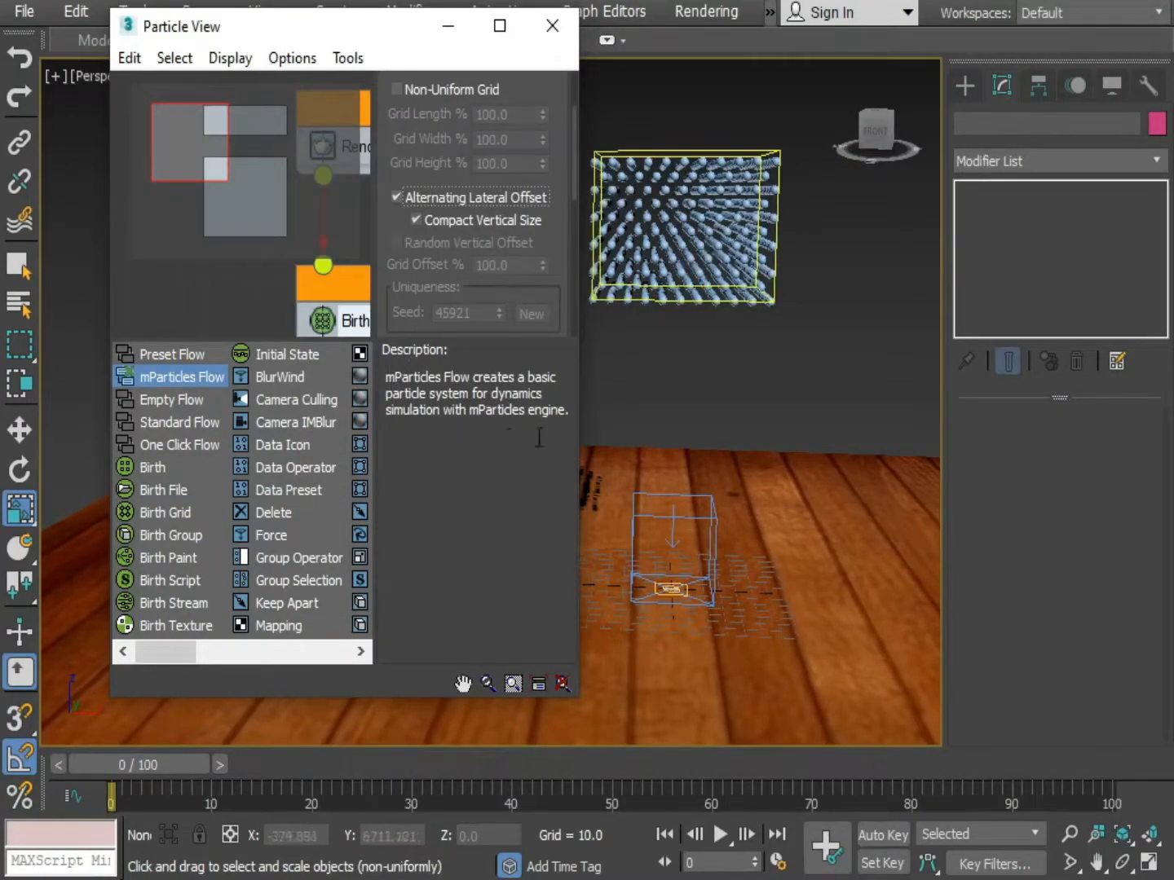
click(447, 31)
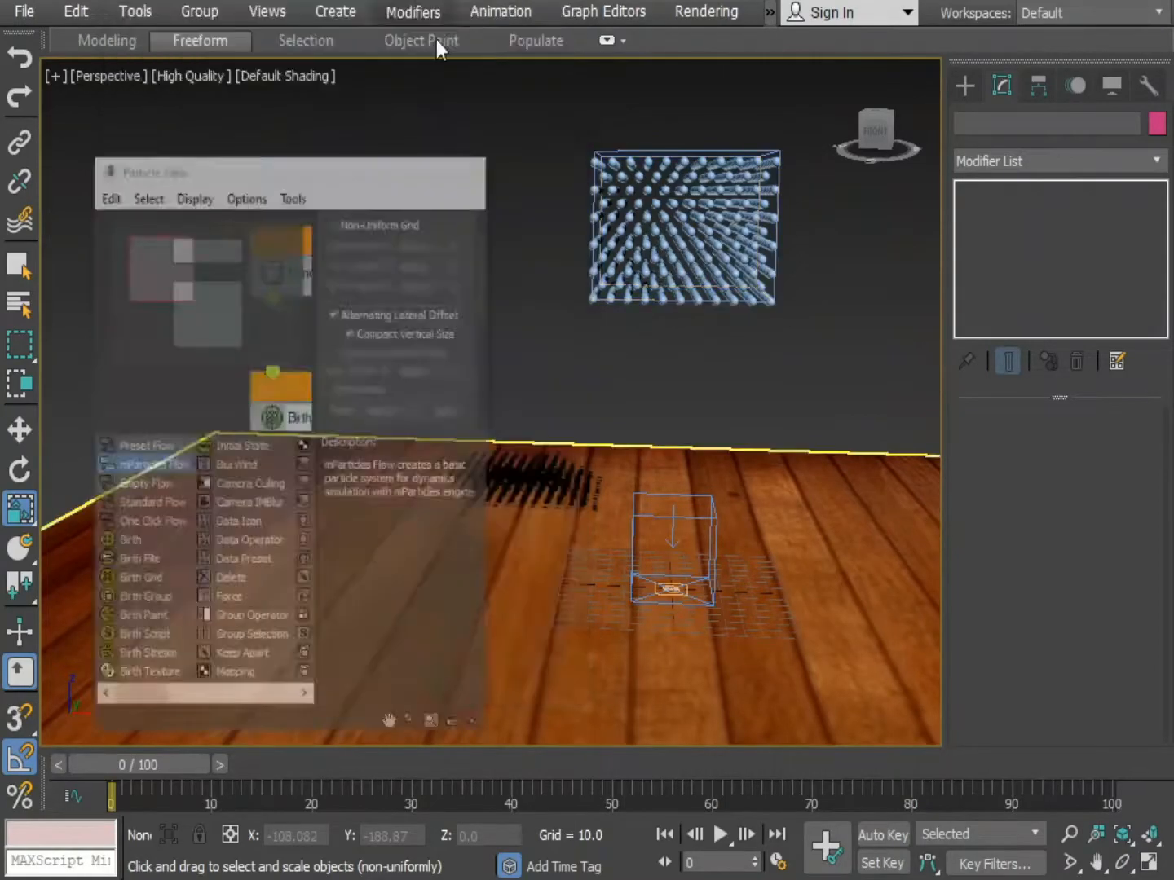
Play the laterally offset particle simulation twice, watching the spheres land on the floor close up, and stop it.
click(723, 833)
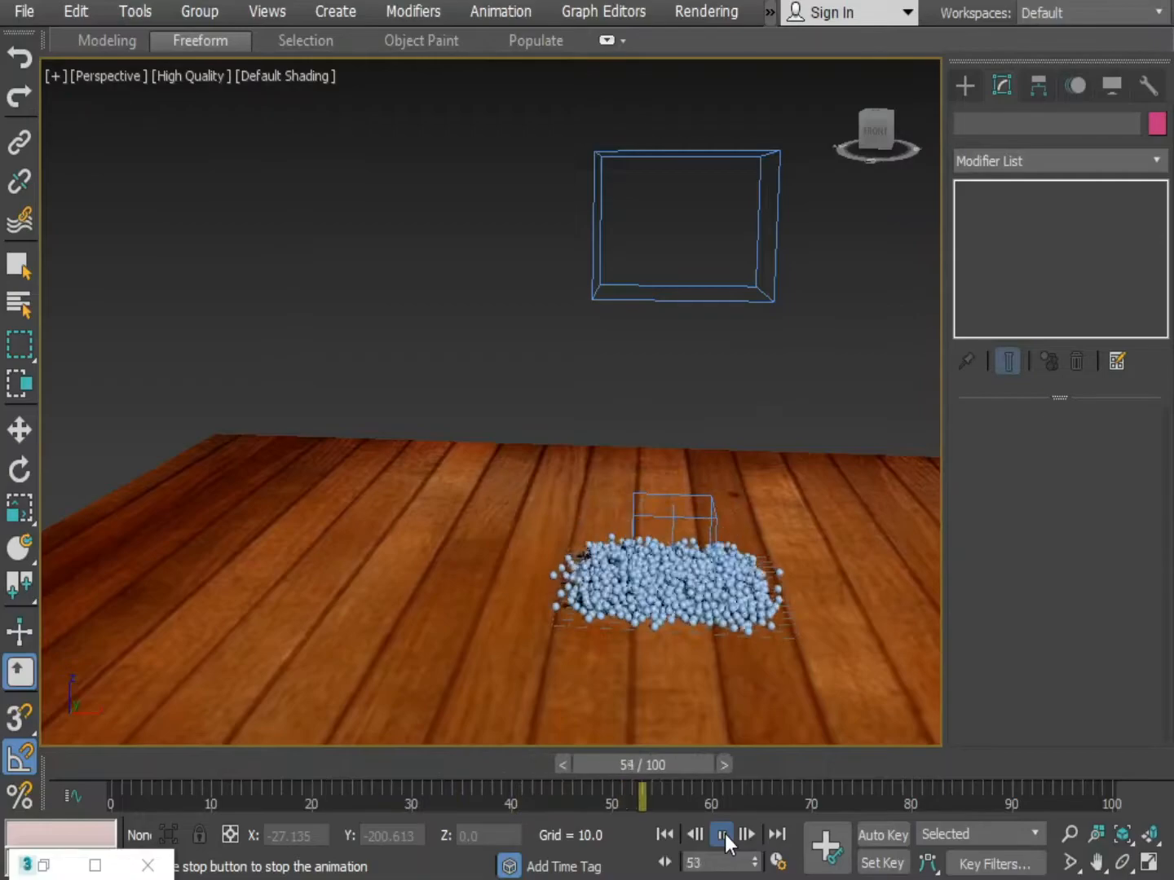
scroll(718, 611, up, 2)
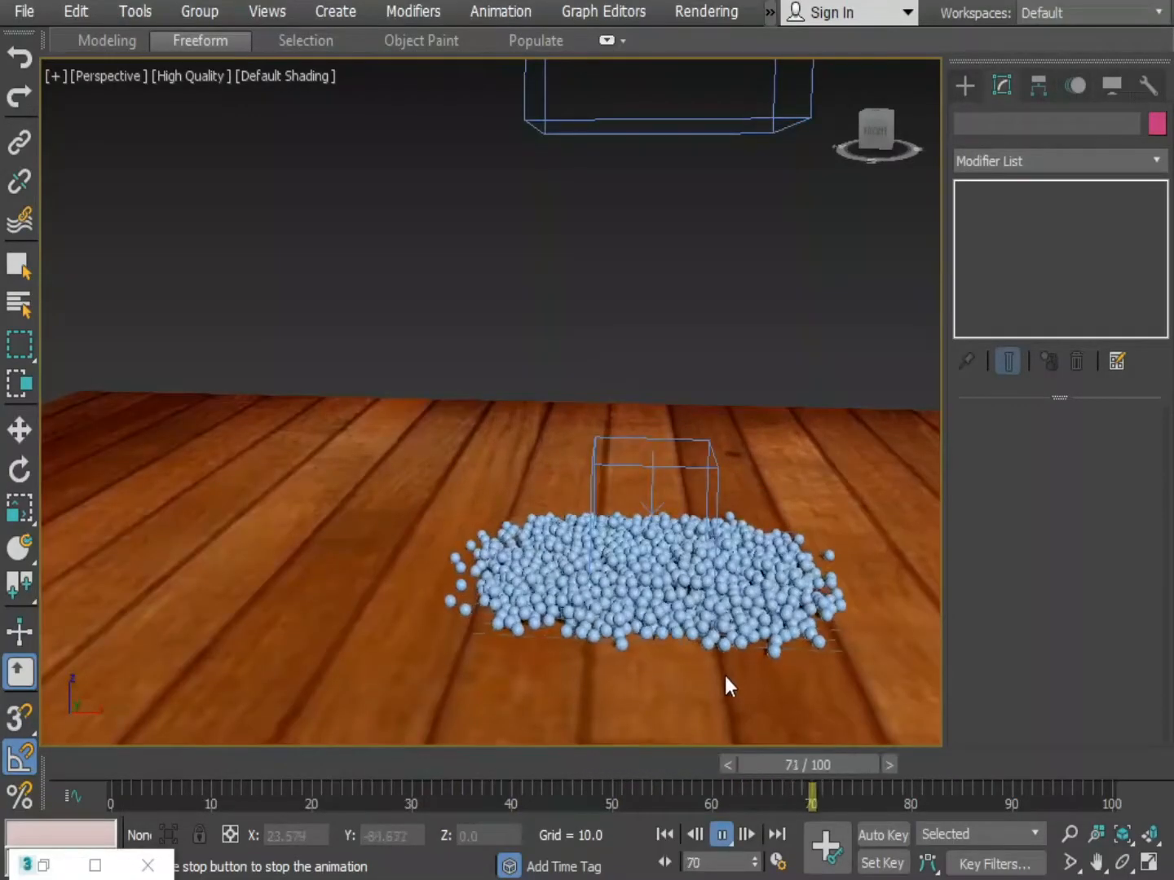
click(730, 840)
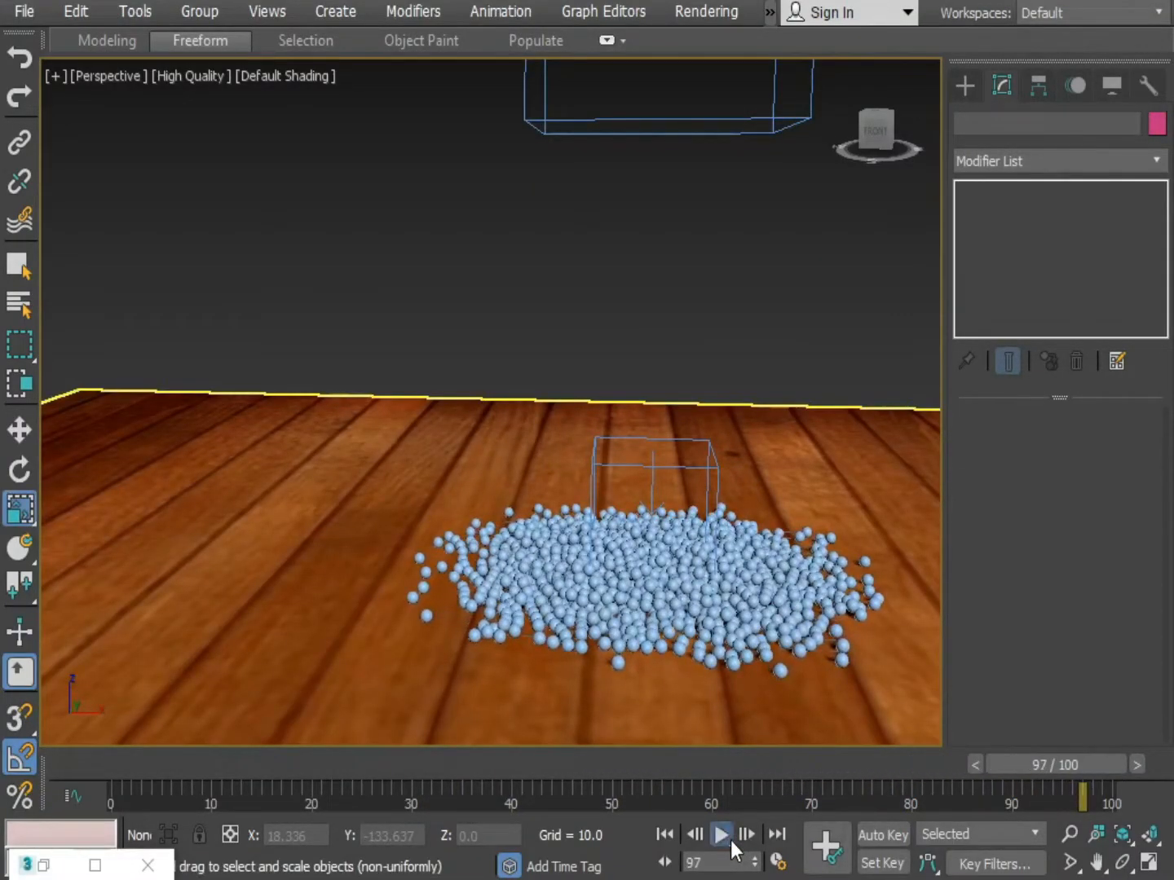
click(730, 841)
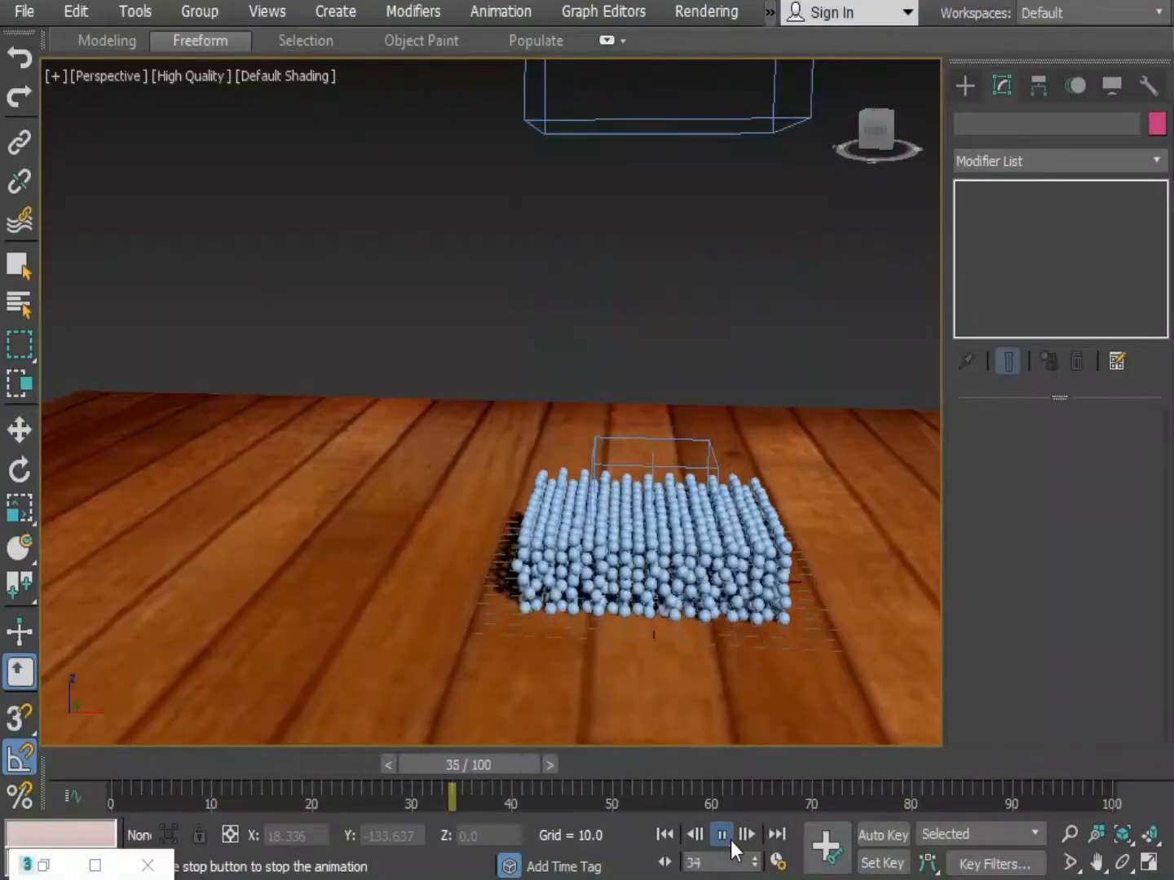
click(723, 834)
key(r)
Unhide all hidden objects in the scene to bring back the pair of boots.
scroll(449, 310, down, 3)
right_click(448, 311)
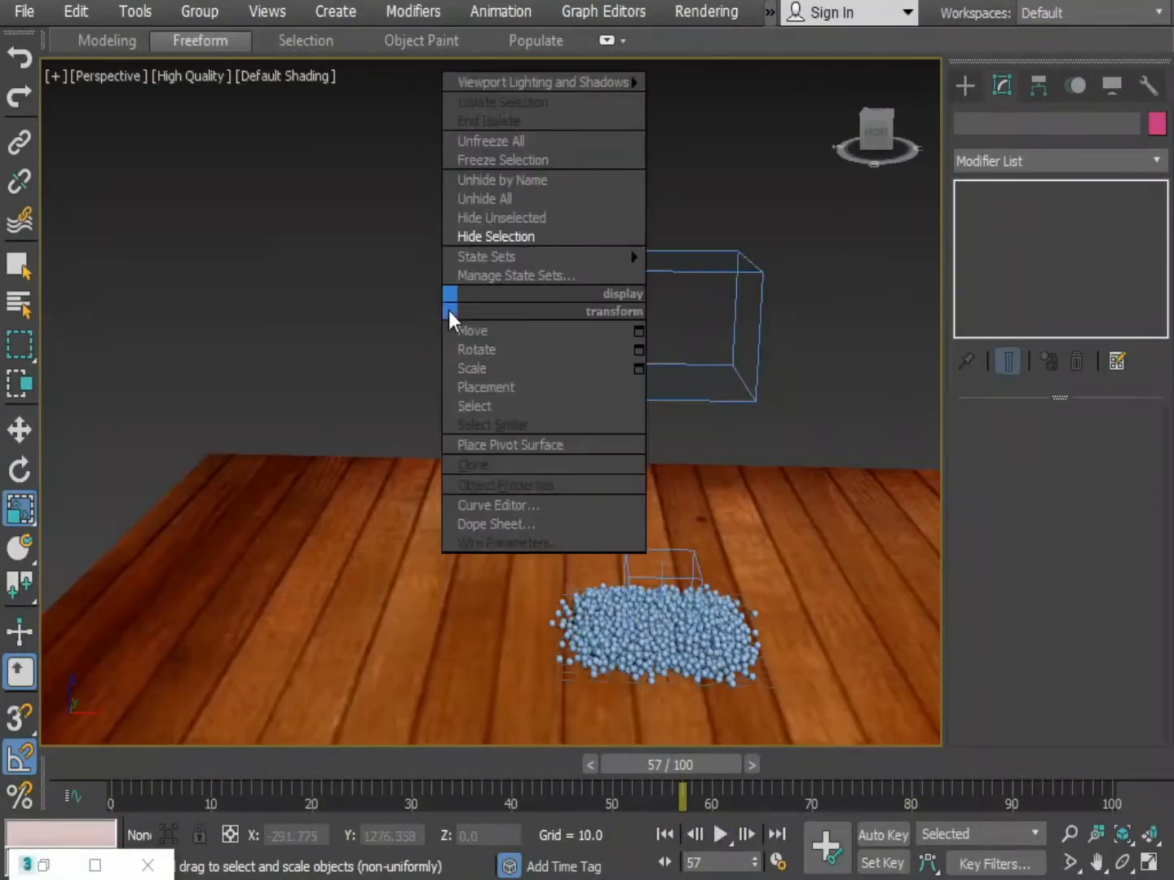
click(503, 218)
scroll(436, 316, down, 3)
alt+middle_drag(466, 326, 561, 372)
Delete the Group002 boot and select the remaining Group001 boot with the Move tool active.
click(550, 303)
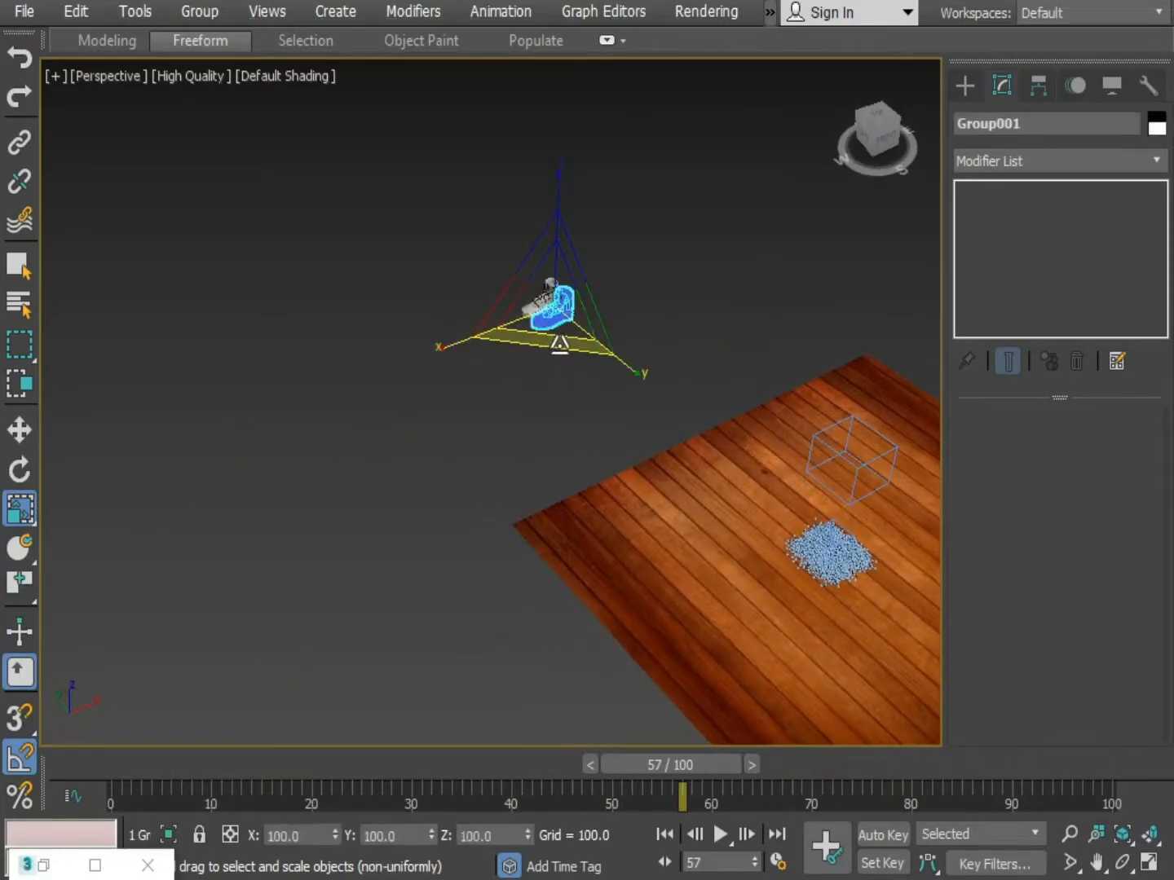
click(506, 263)
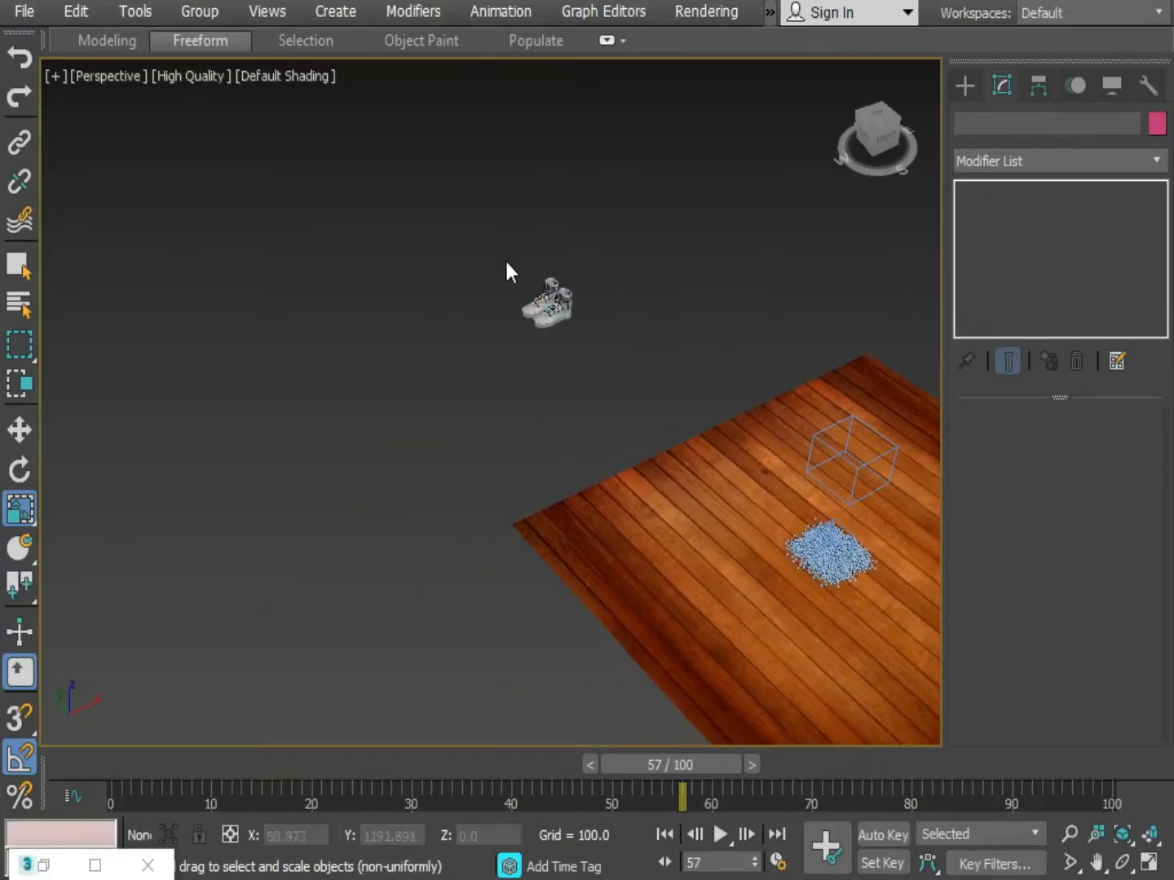
click(547, 303)
key(w)
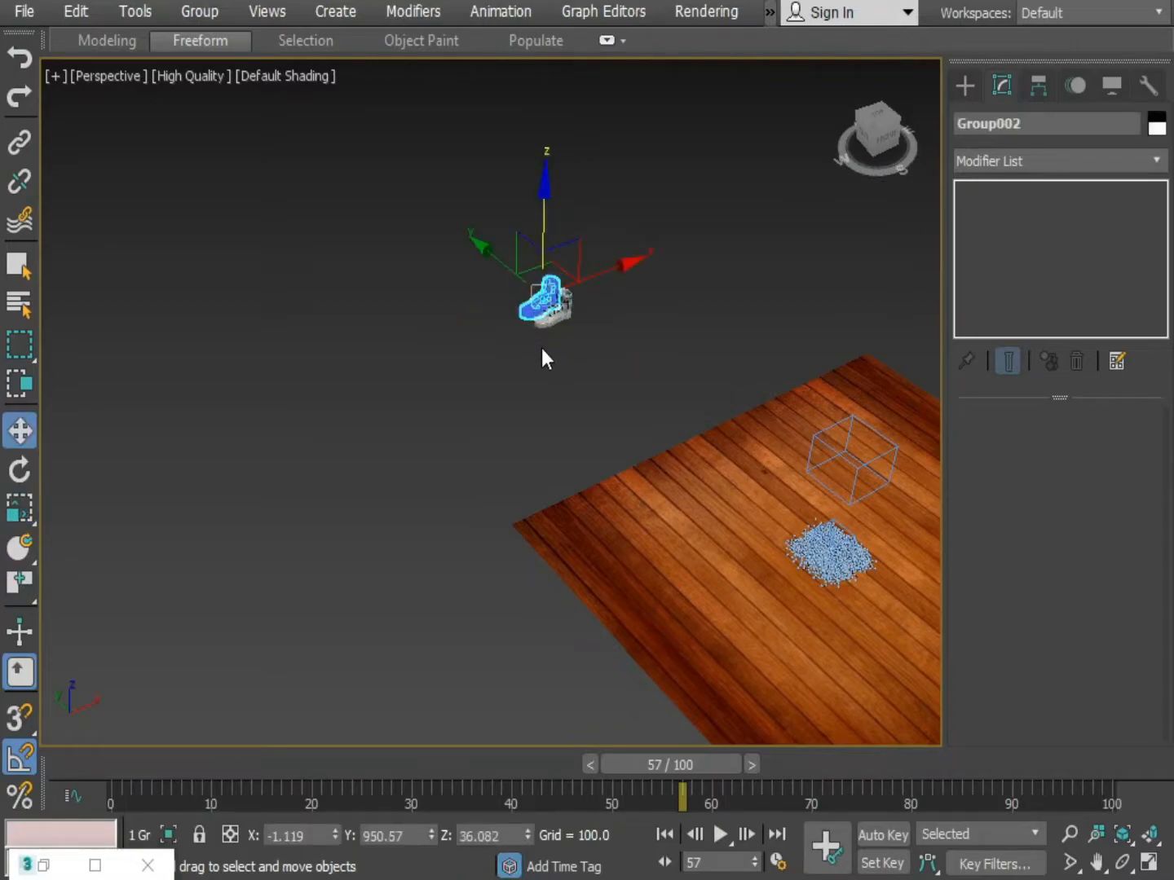
click(542, 348)
click(550, 310)
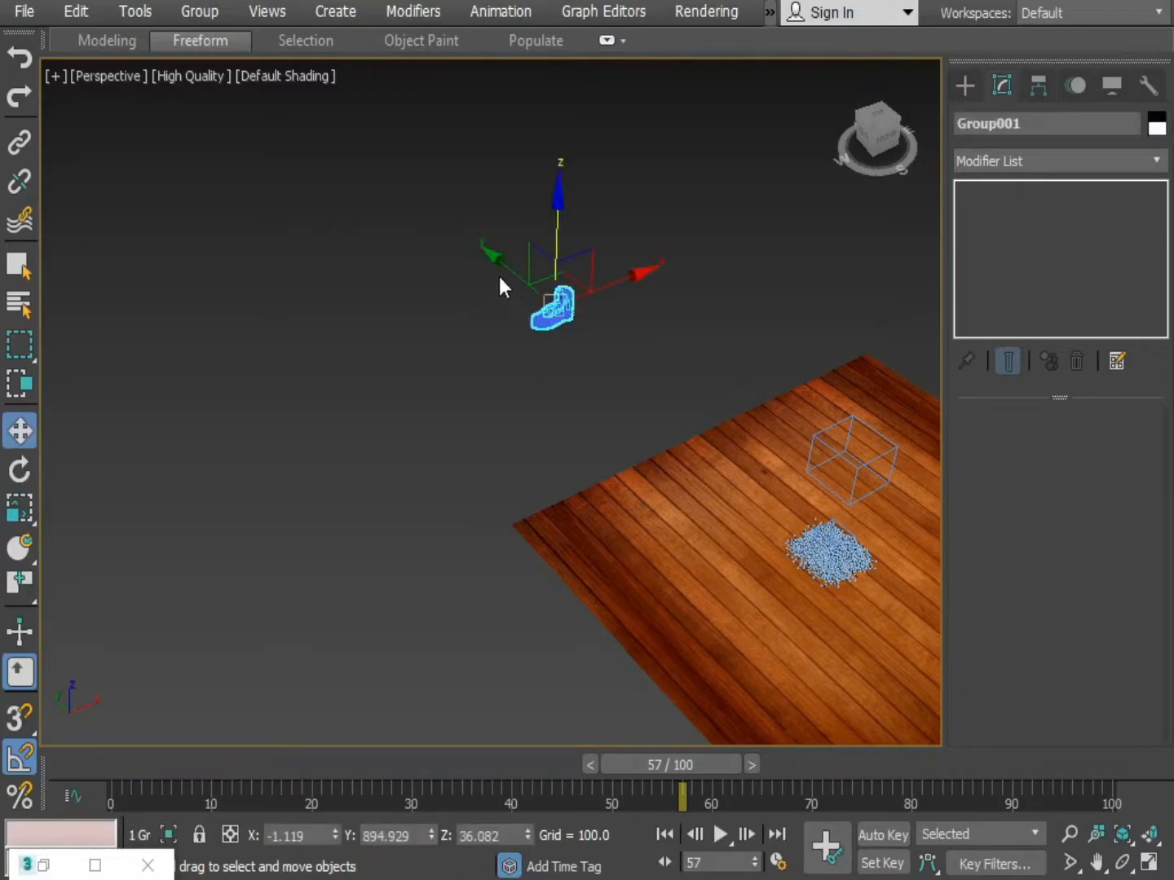
Move the Group001 boot along Y to about -14, onto the fallen particles on the floor.
drag(502, 270, 812, 512)
alt+middle_drag(811, 513, 823, 482)
scroll(780, 491, up, 3)
scroll(766, 524, up, 3)
middle_drag(767, 524, 691, 508)
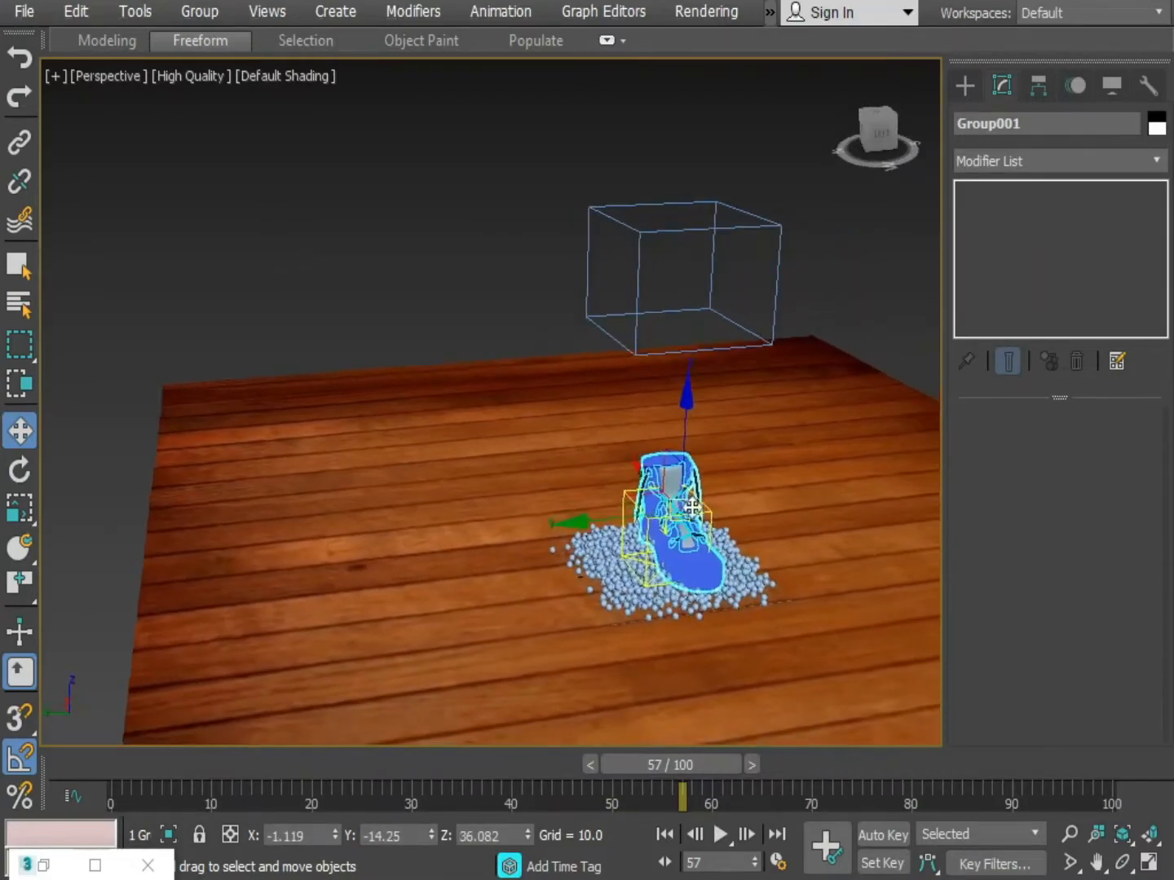
Raise the Group001 boot to about Z 210 inside the birth grid and center it at about Y 3.5.
drag(686, 400, 656, 160)
alt+middle_drag(656, 159, 571, 232)
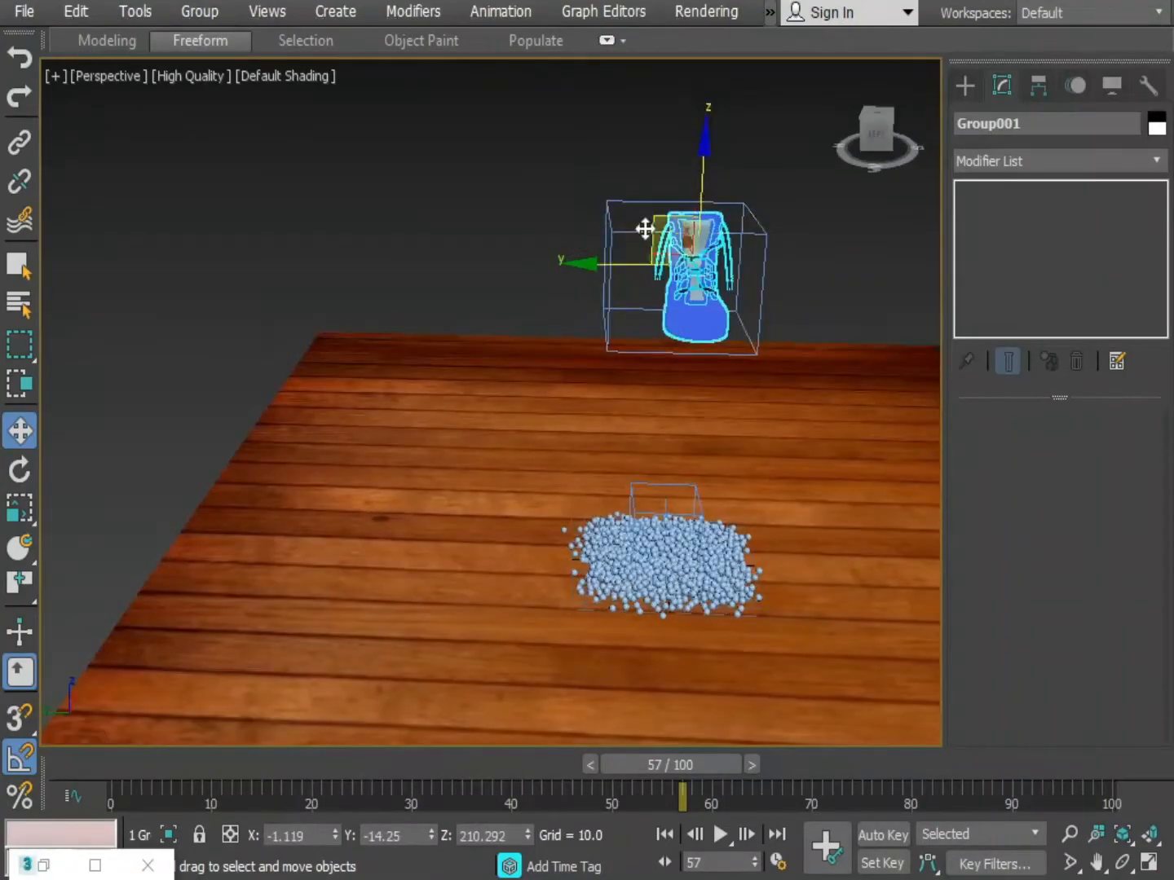
drag(608, 261, 582, 261)
Examine how the boot fits inside the birth grid in the Front and Perspective views, with the timeline rewound to frame 0.
key(alt+w)
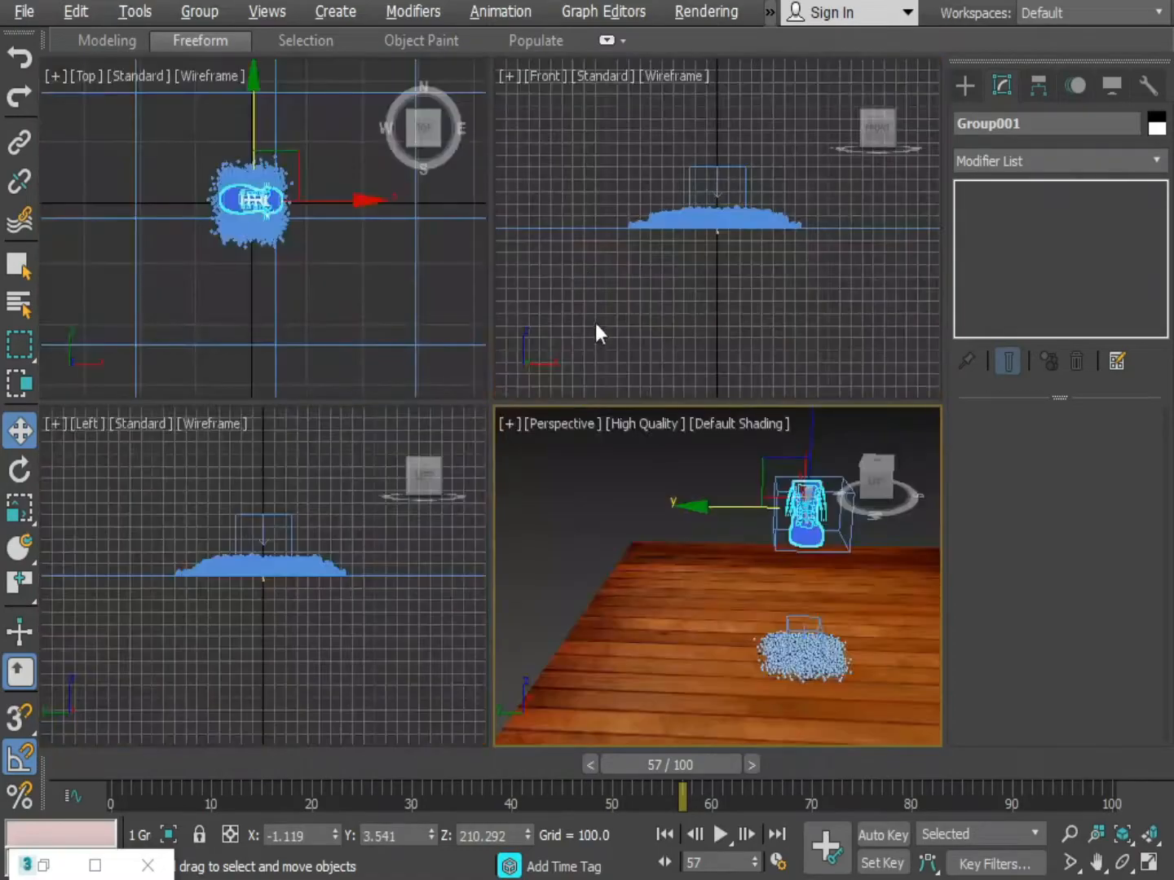
scroll(719, 194, up, 8)
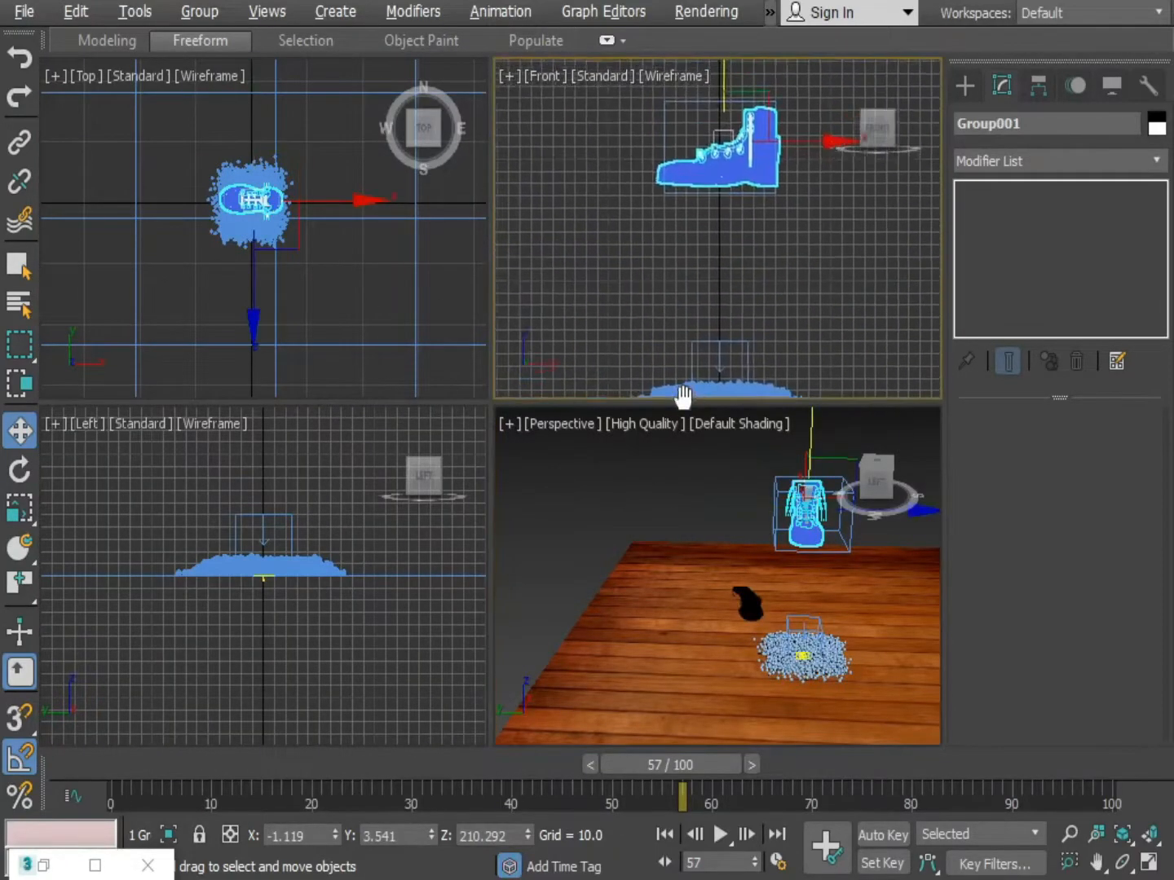
key(alt+w)
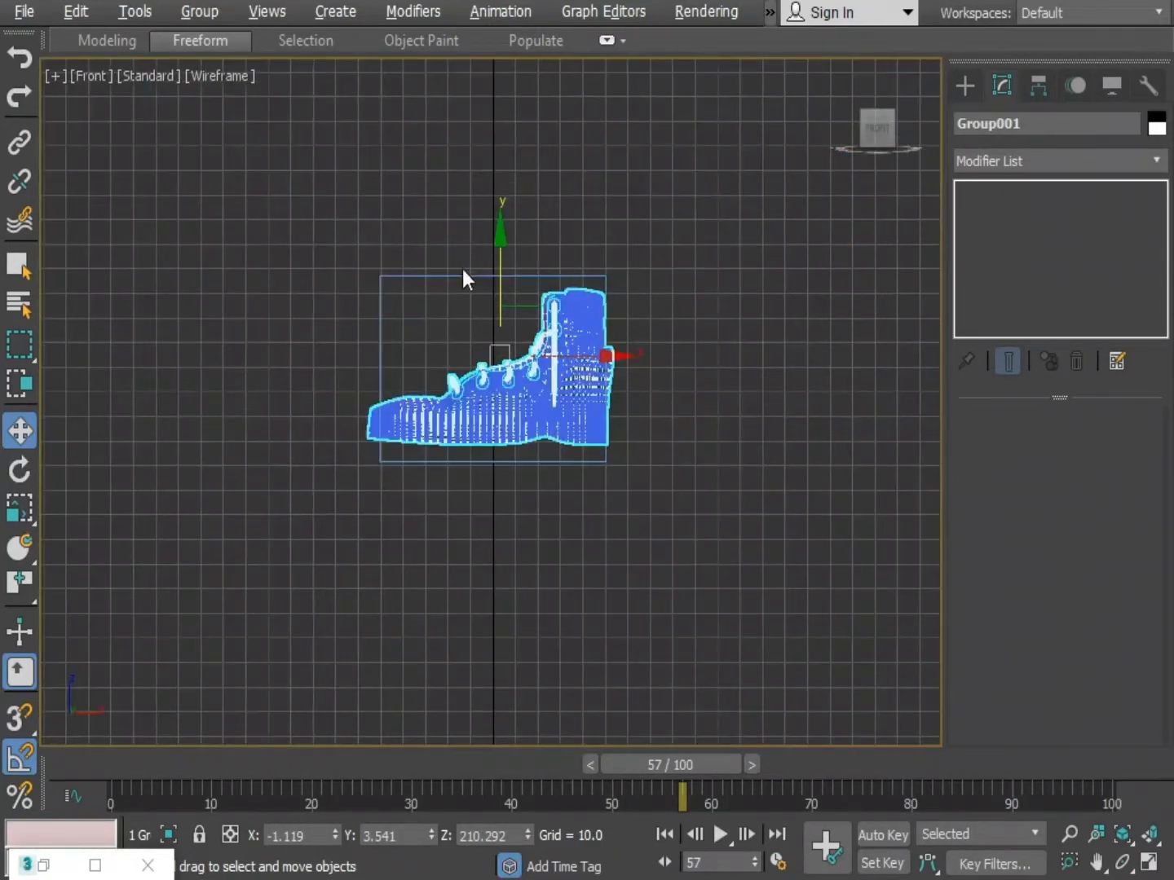
key(alt+w)
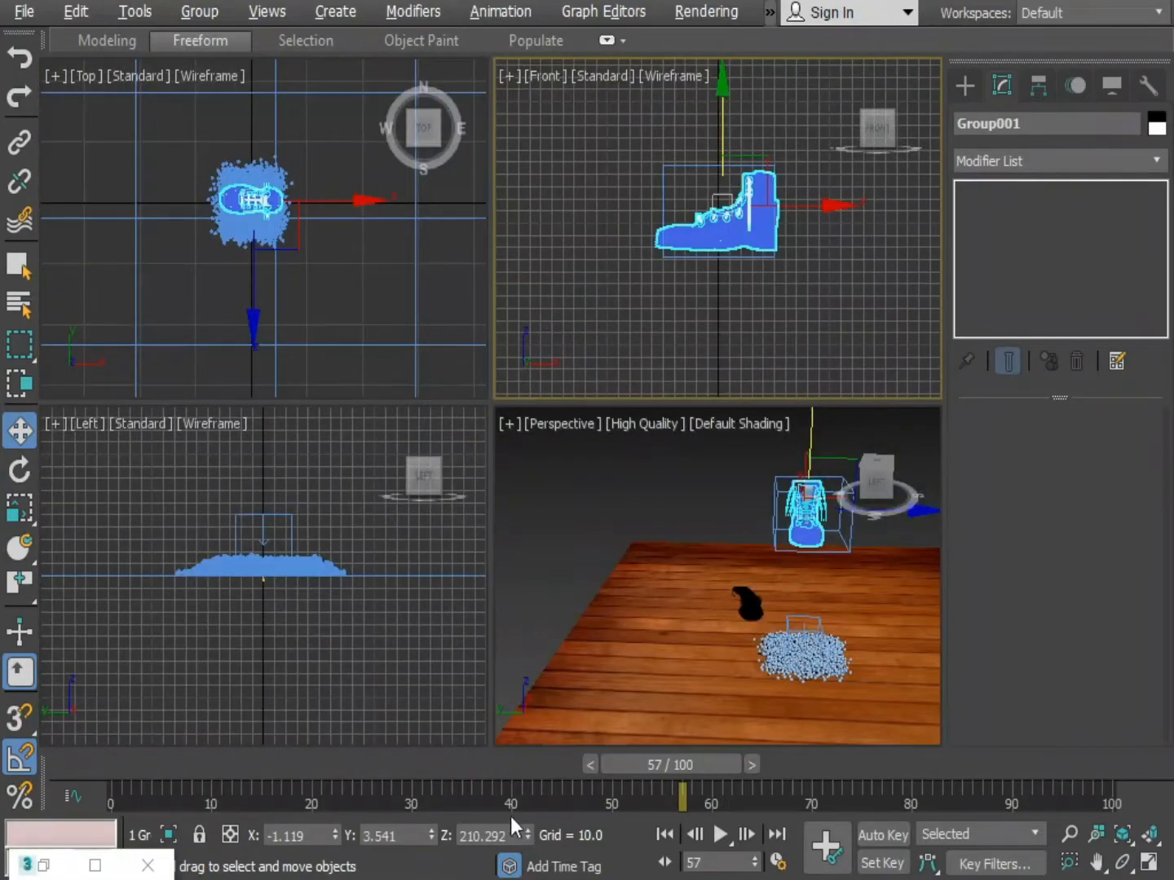
drag(610, 770, 600, 771)
drag(341, 771, 394, 760)
drag(125, 765, 50, 765)
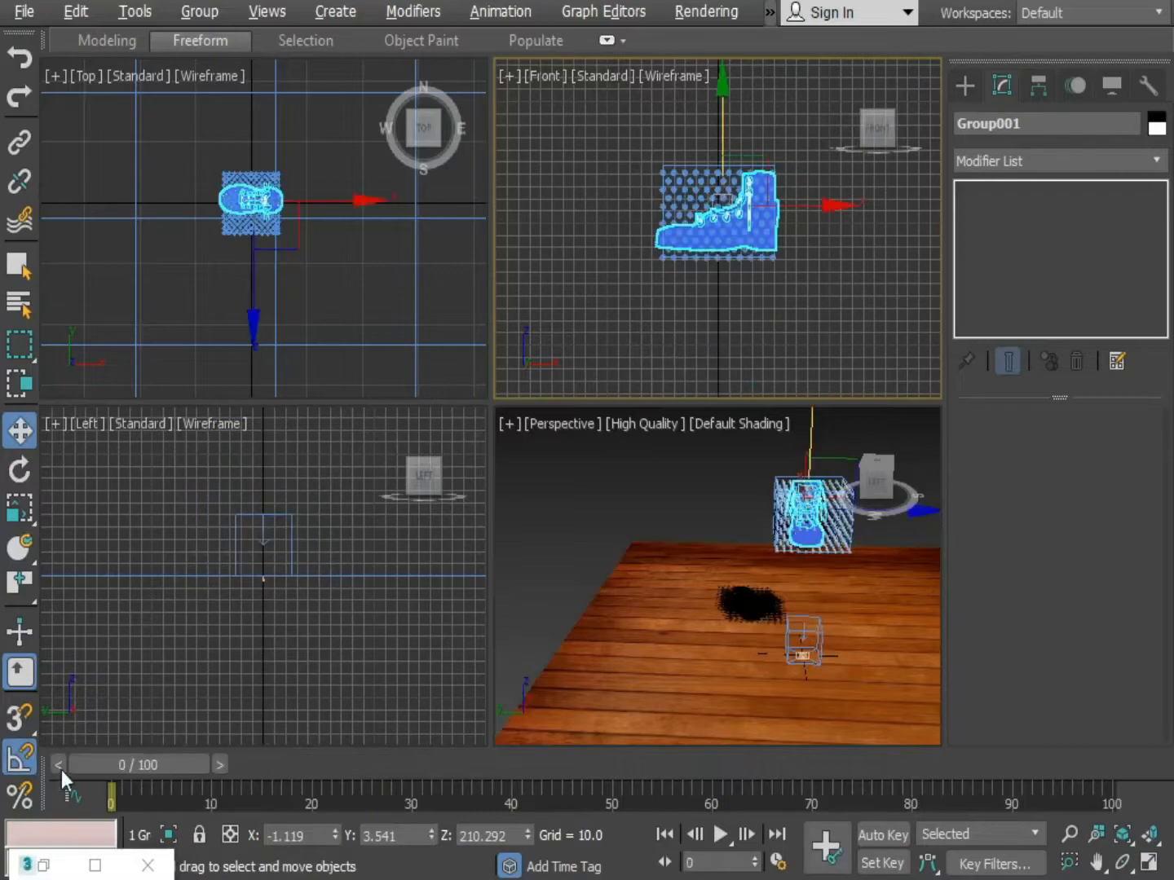
right_click(703, 642)
key(alt+w)
alt+middle_drag(629, 481, 594, 469)
key(alt+w)
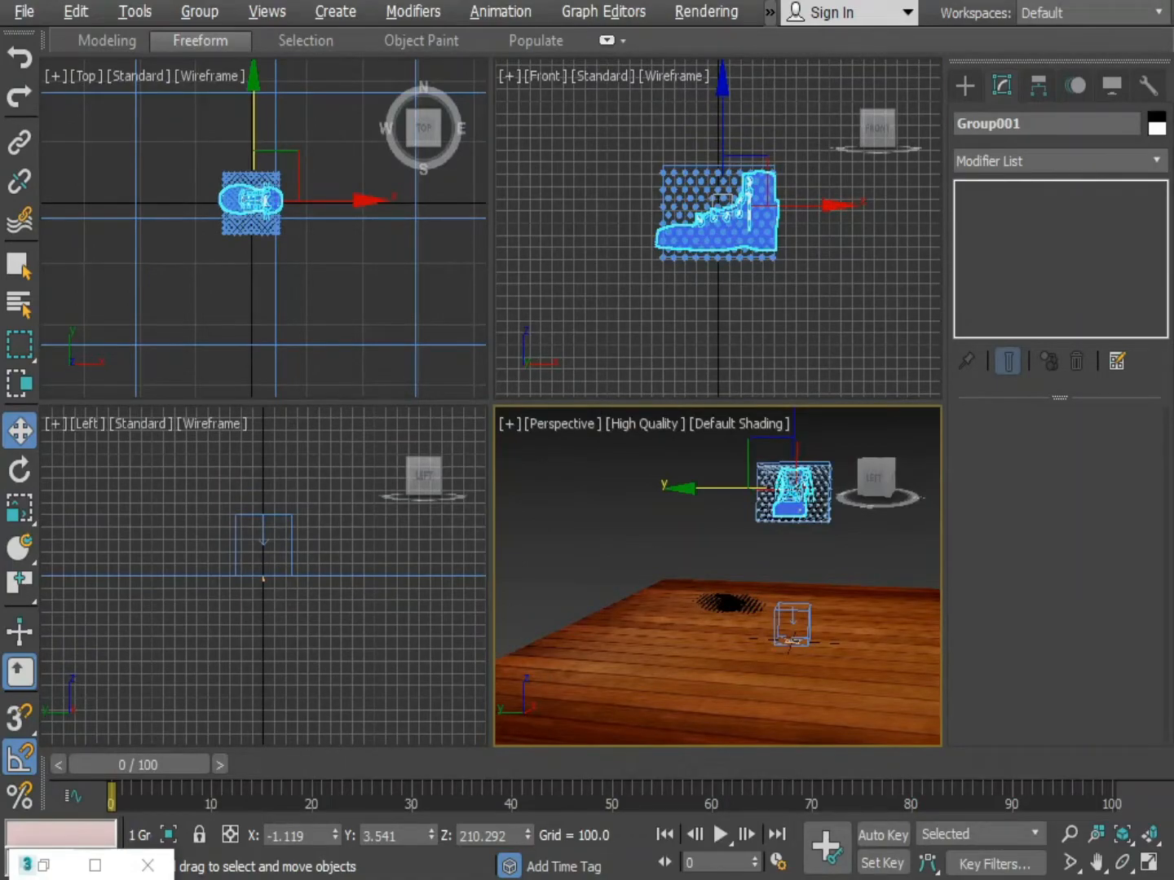
Open Particle View maximized and show the complete PF Source 001 and Event 001 flow with the Birth Grid 001 parameters.
key(6)
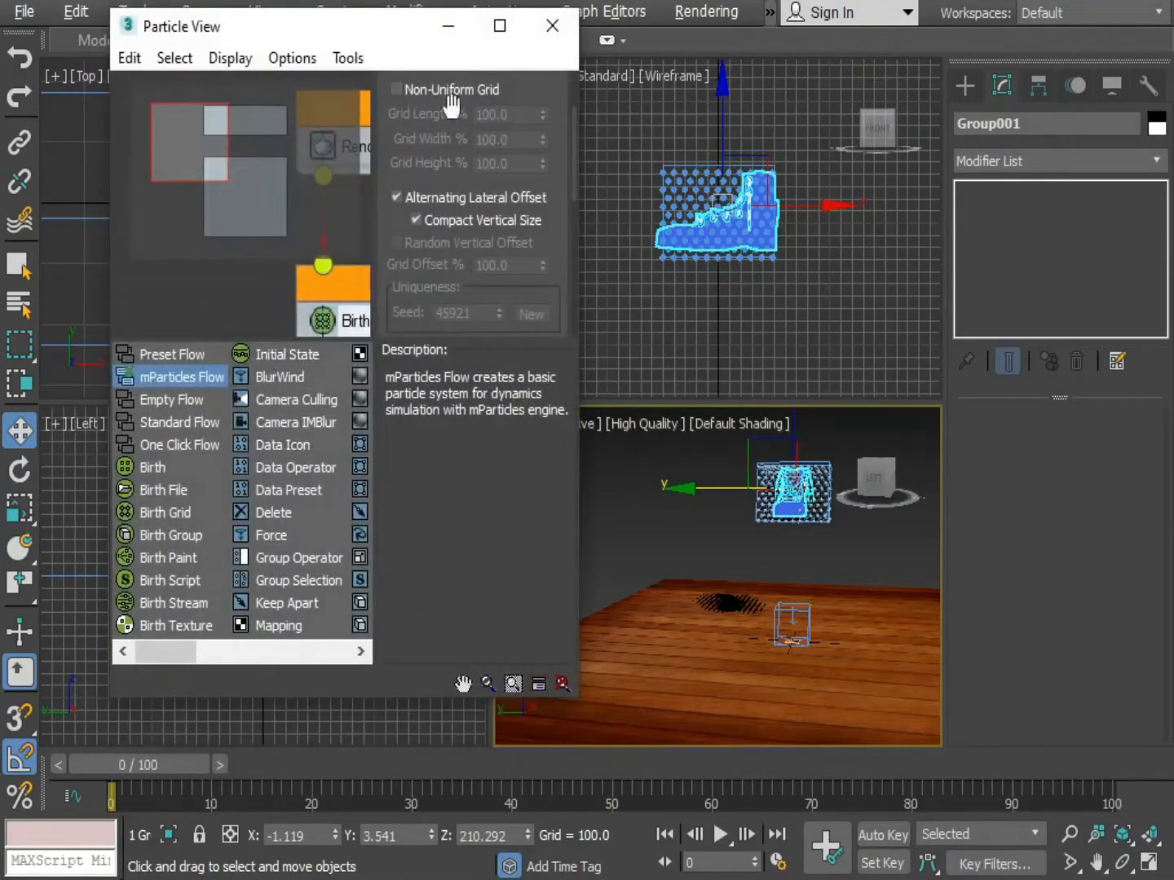
click(499, 26)
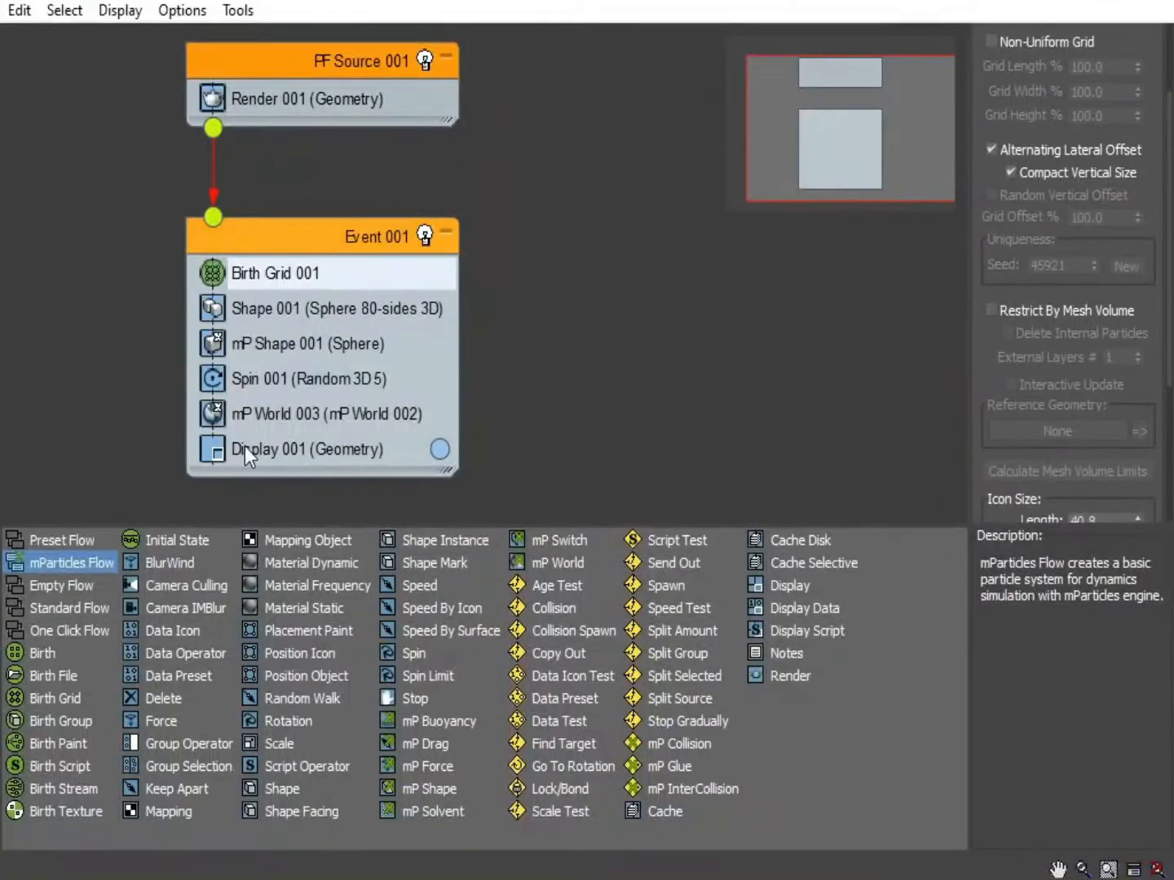
drag(975, 19, 429, 36)
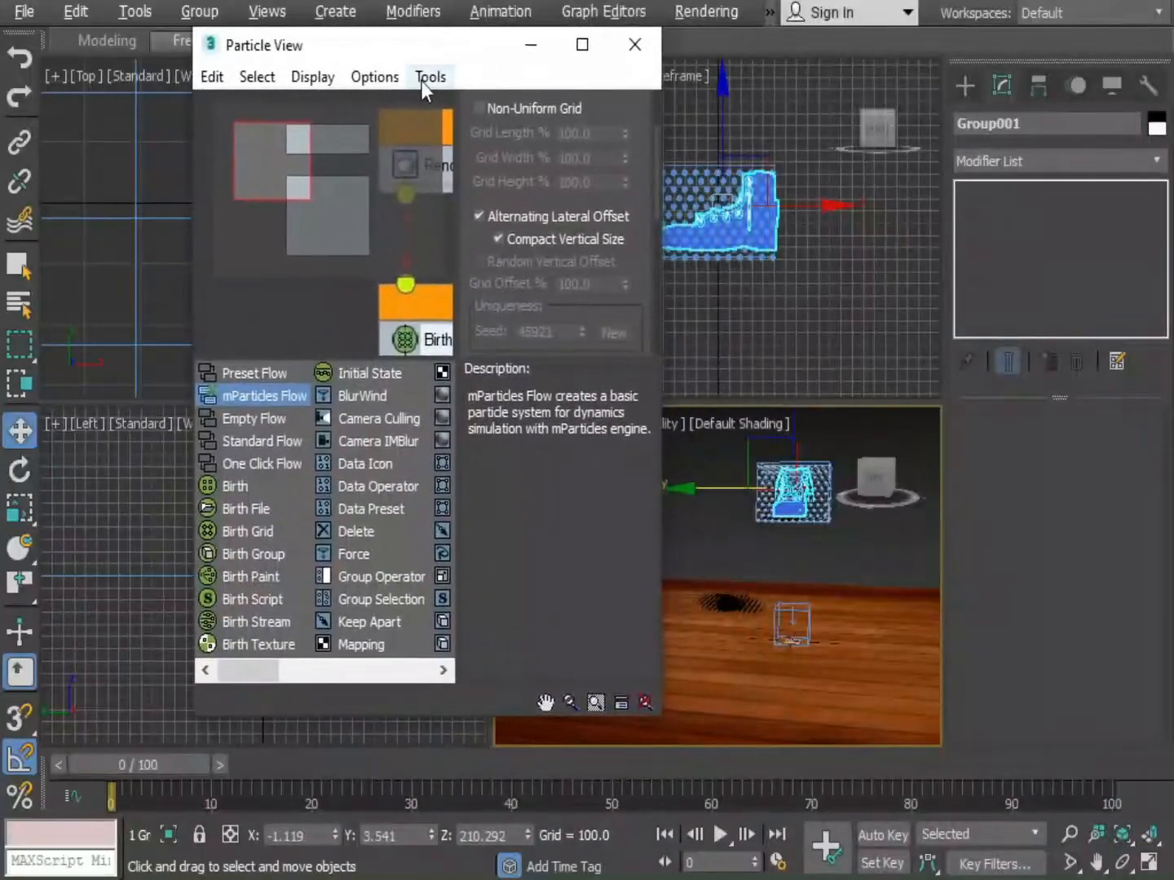
drag(315, 152, 339, 213)
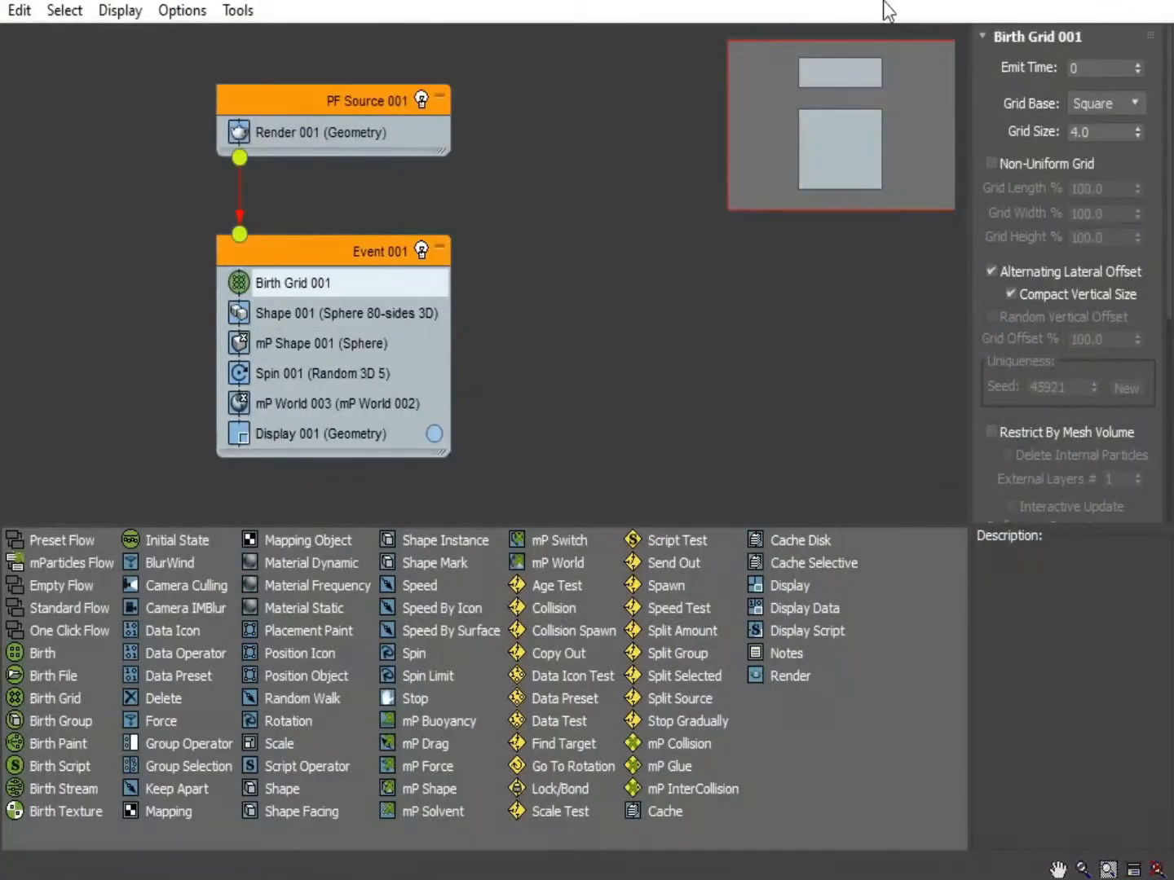
Turn off the Display 001 operator and scale up the Birth Grid 001 icon in the Front view until it encloses the whole boot.
click(237, 423)
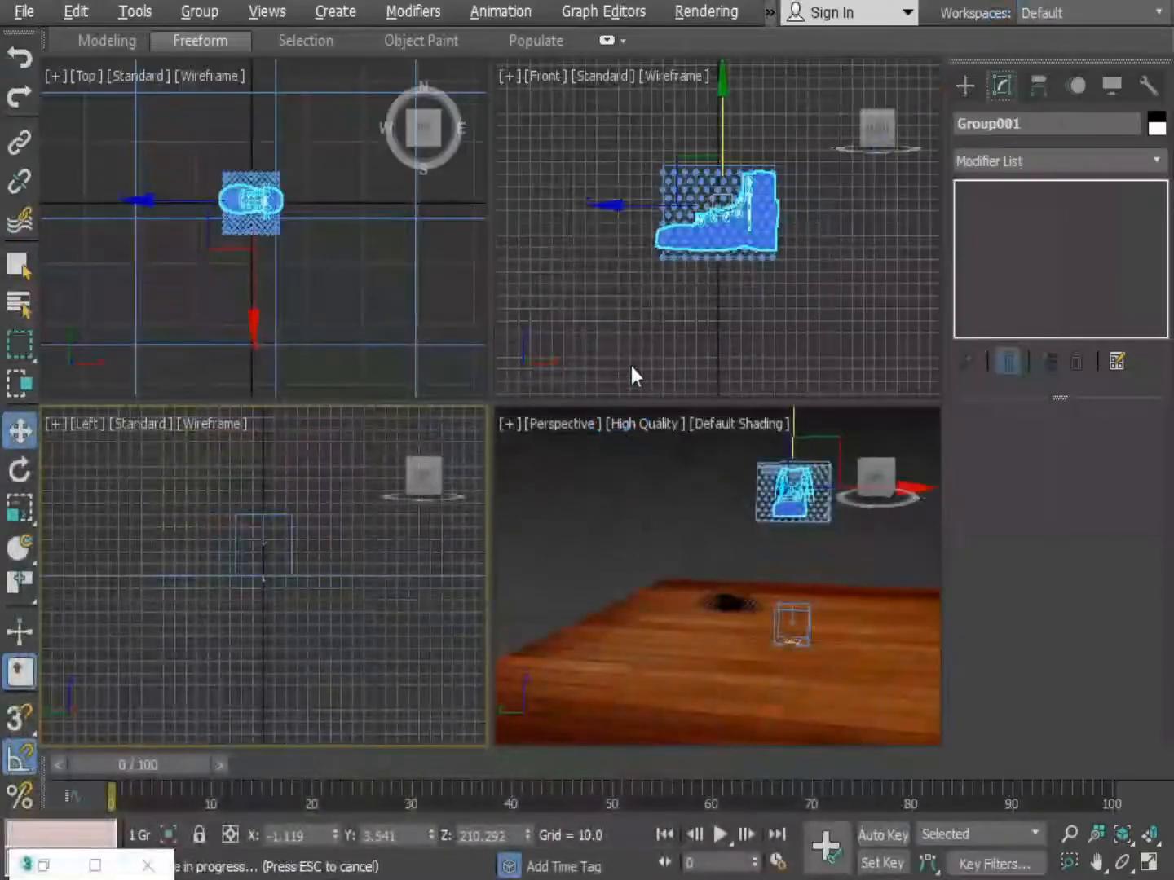
middle_drag(698, 232, 718, 317)
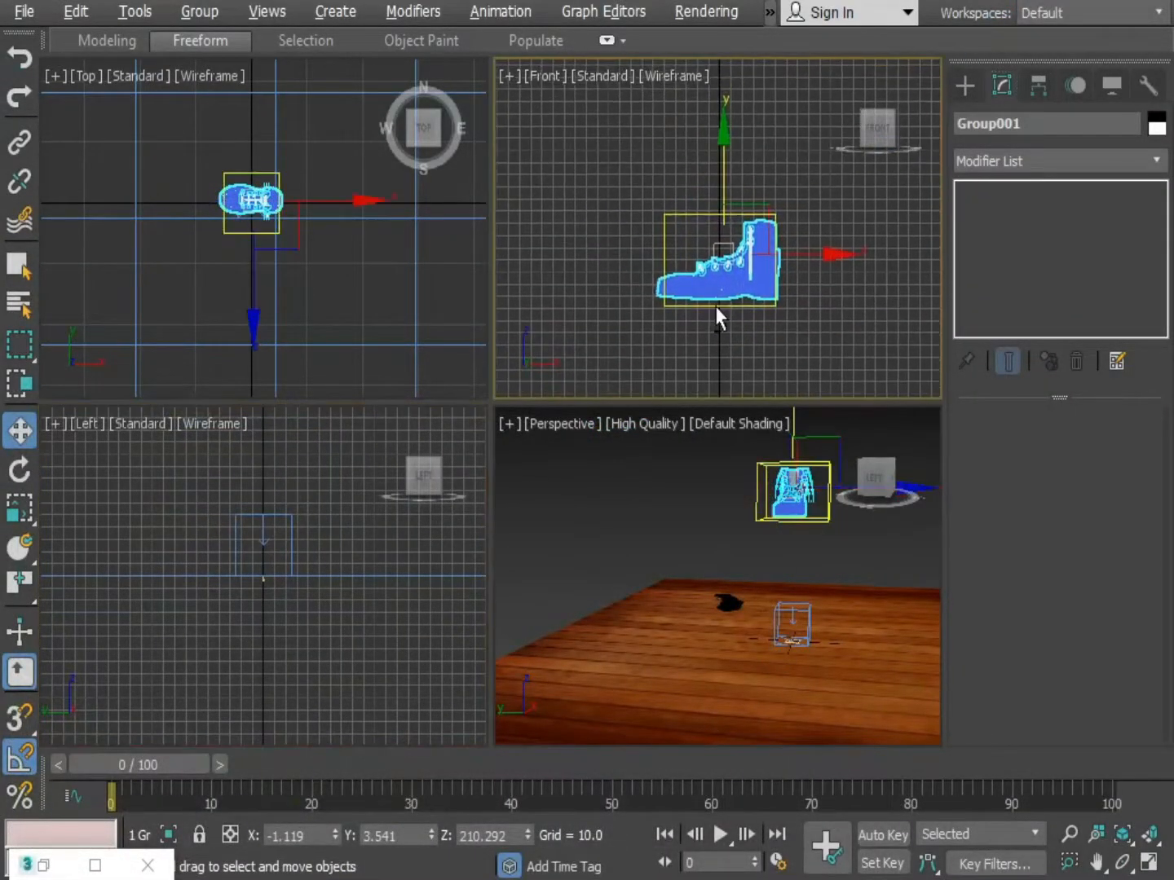
key(alt+w)
click(480, 345)
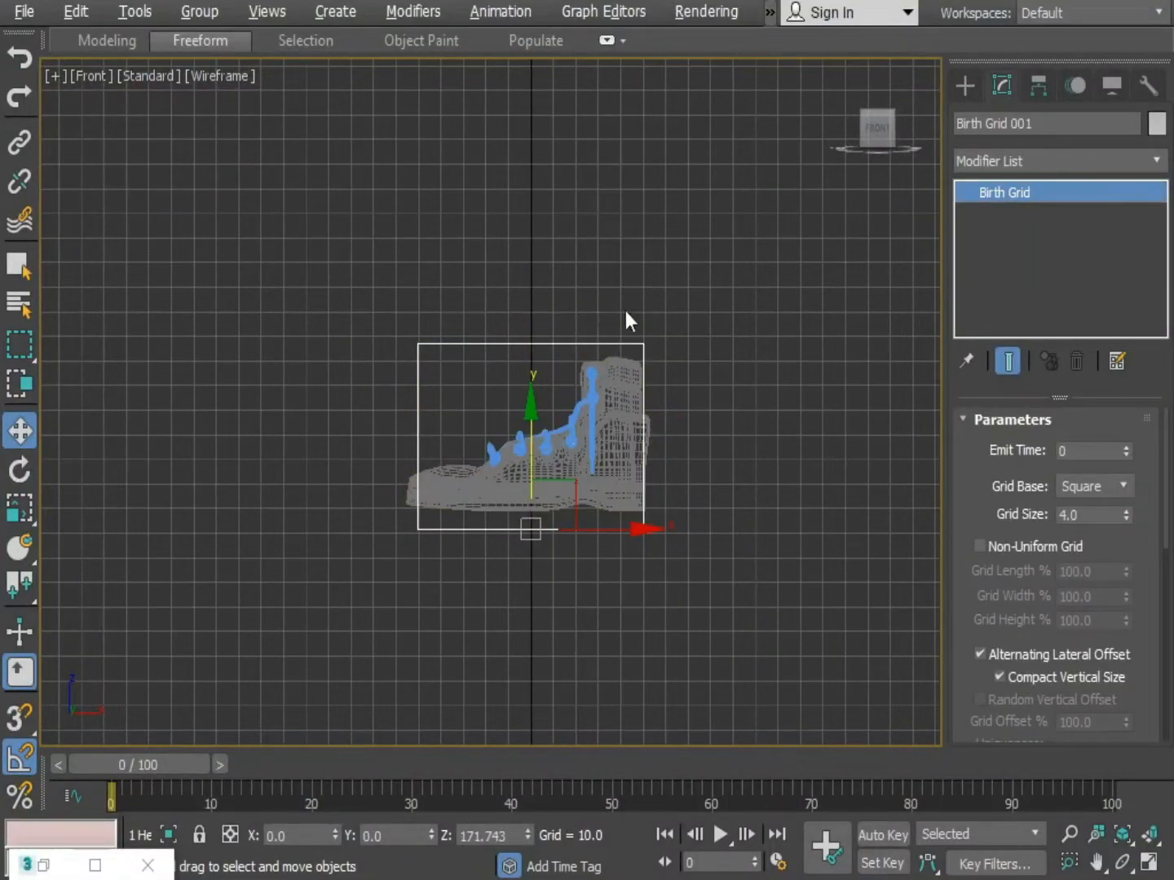
key(r)
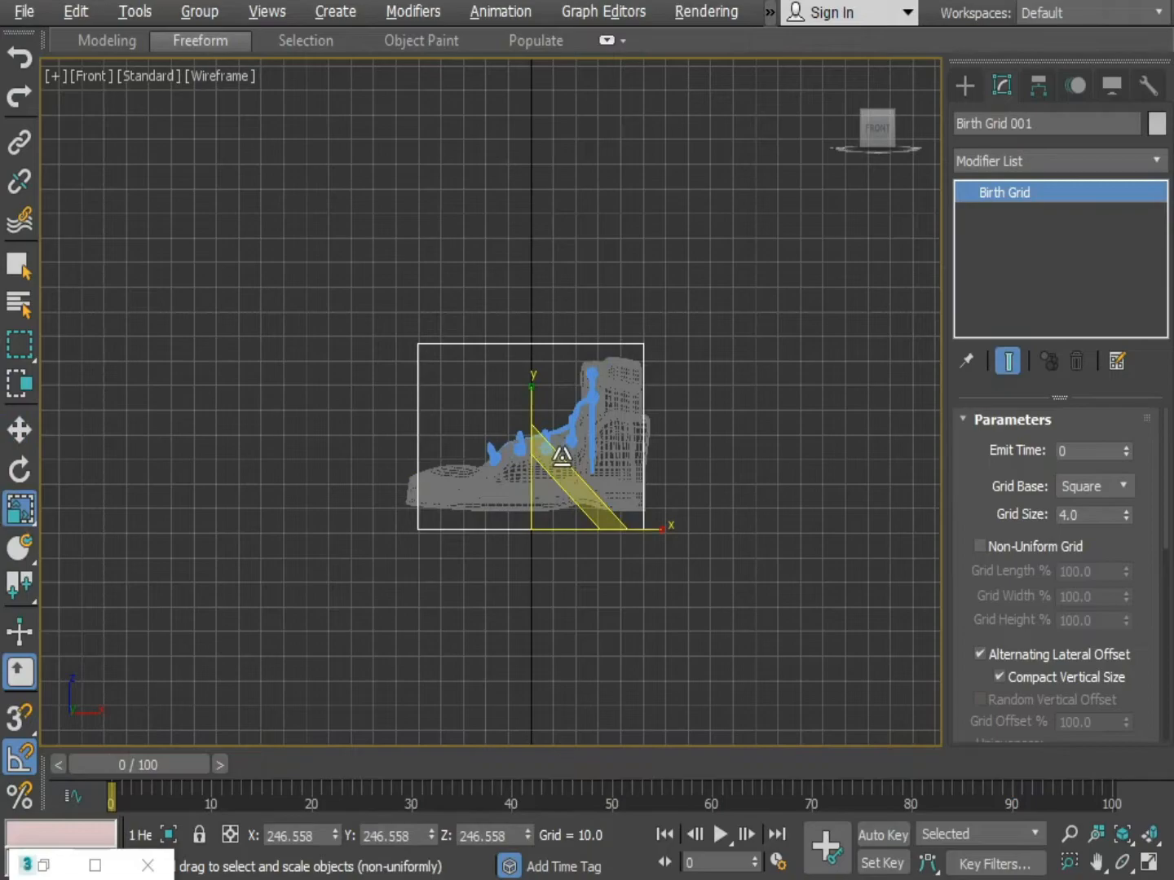
drag(558, 462, 536, 407)
click(566, 427)
click(832, 496)
key(alt+w)
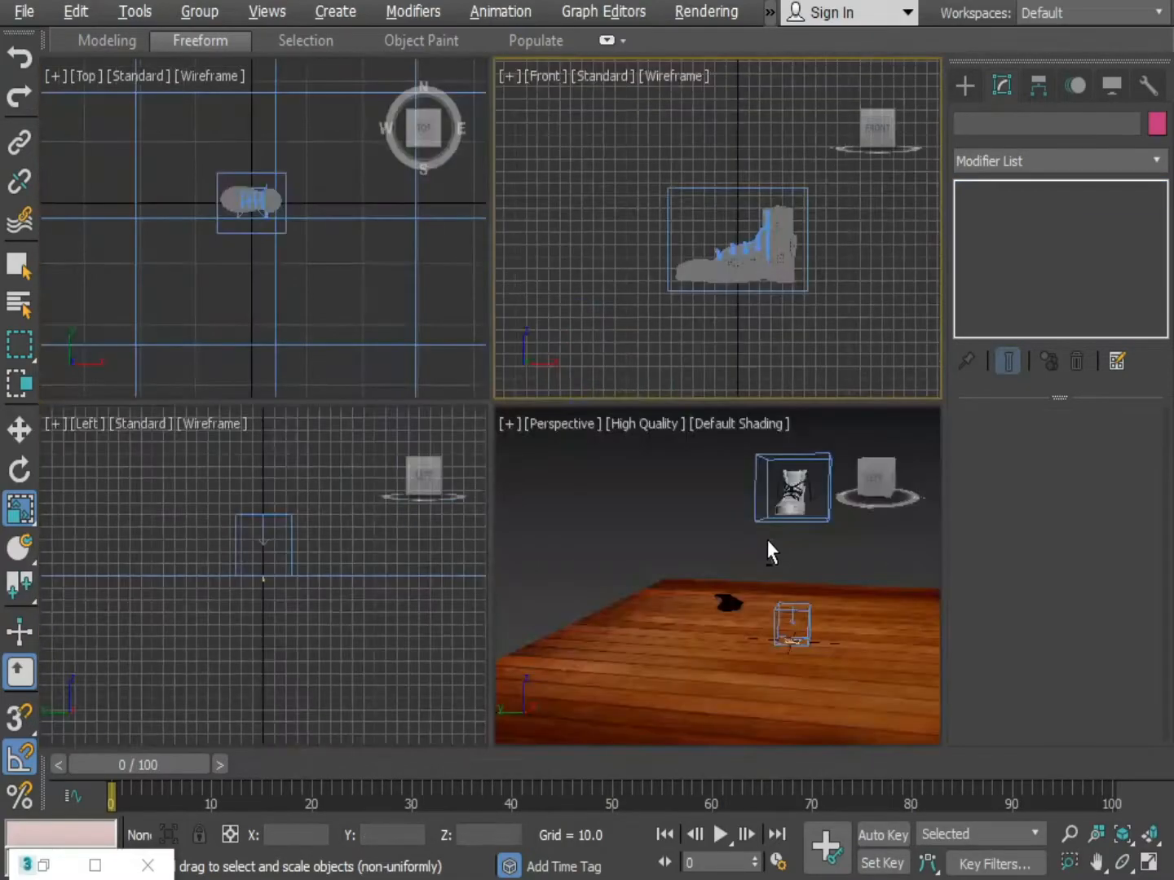
Move the mP World 002 icon along Y in the Perspective view, well away from the boot and the birth grid.
key(alt+w)
click(610, 470)
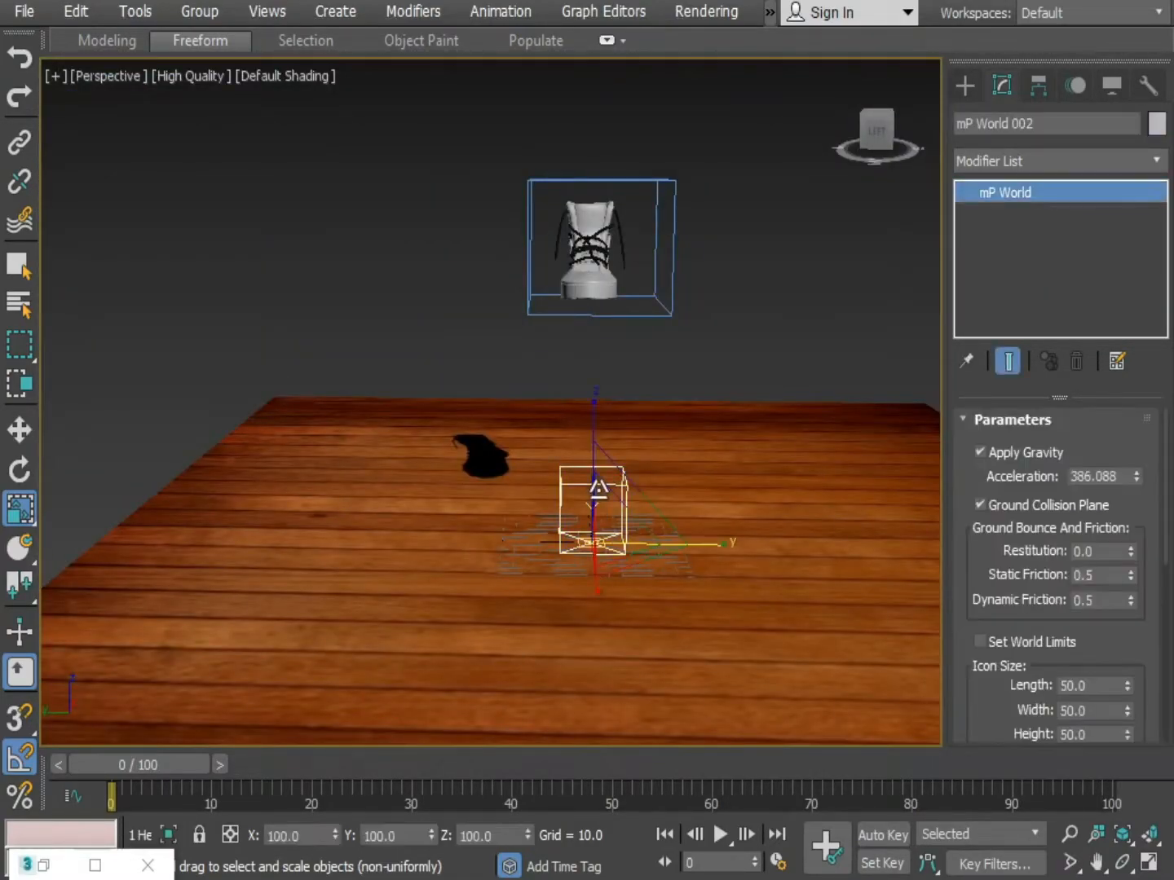
key(w)
drag(494, 539, 864, 555)
click(796, 353)
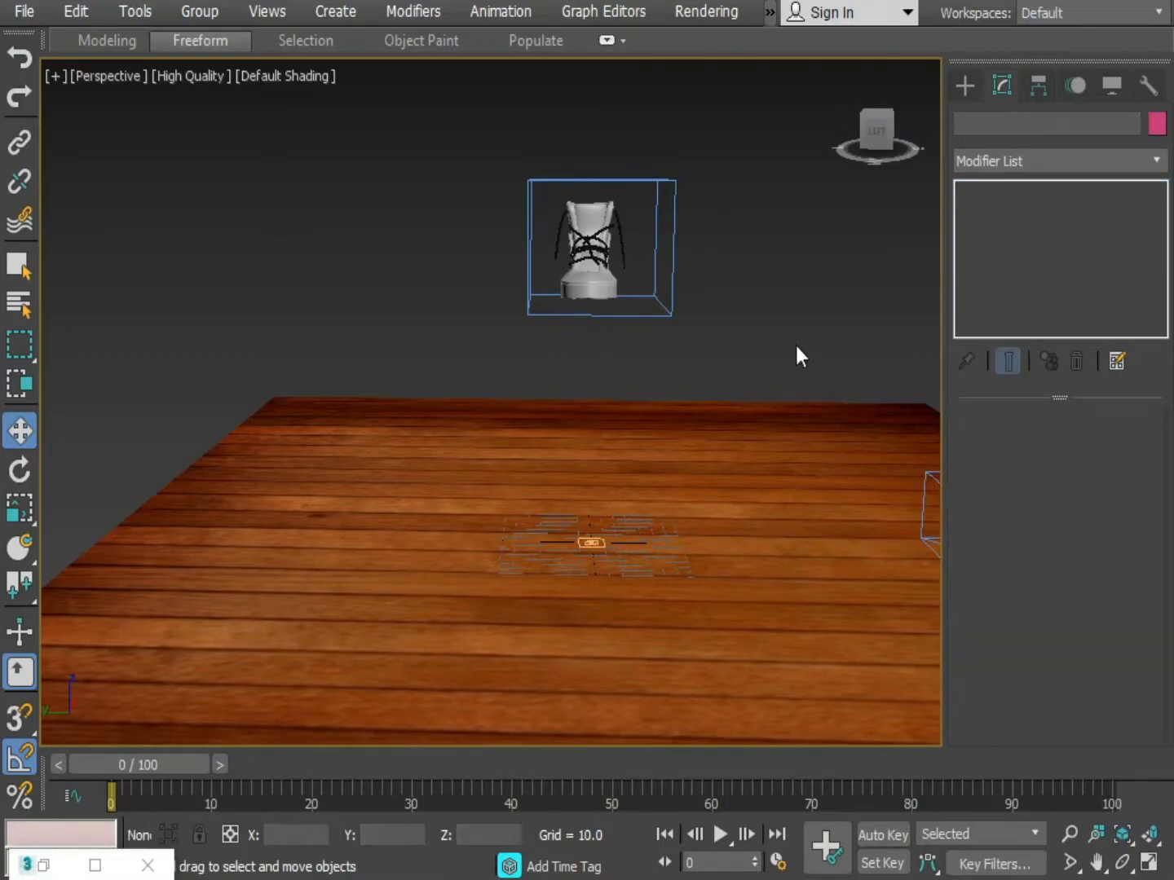
Move the Group001 boot along Y to about -0.7 to center it inside the birth grid.
click(587, 245)
middle_drag(619, 401, 528, 498)
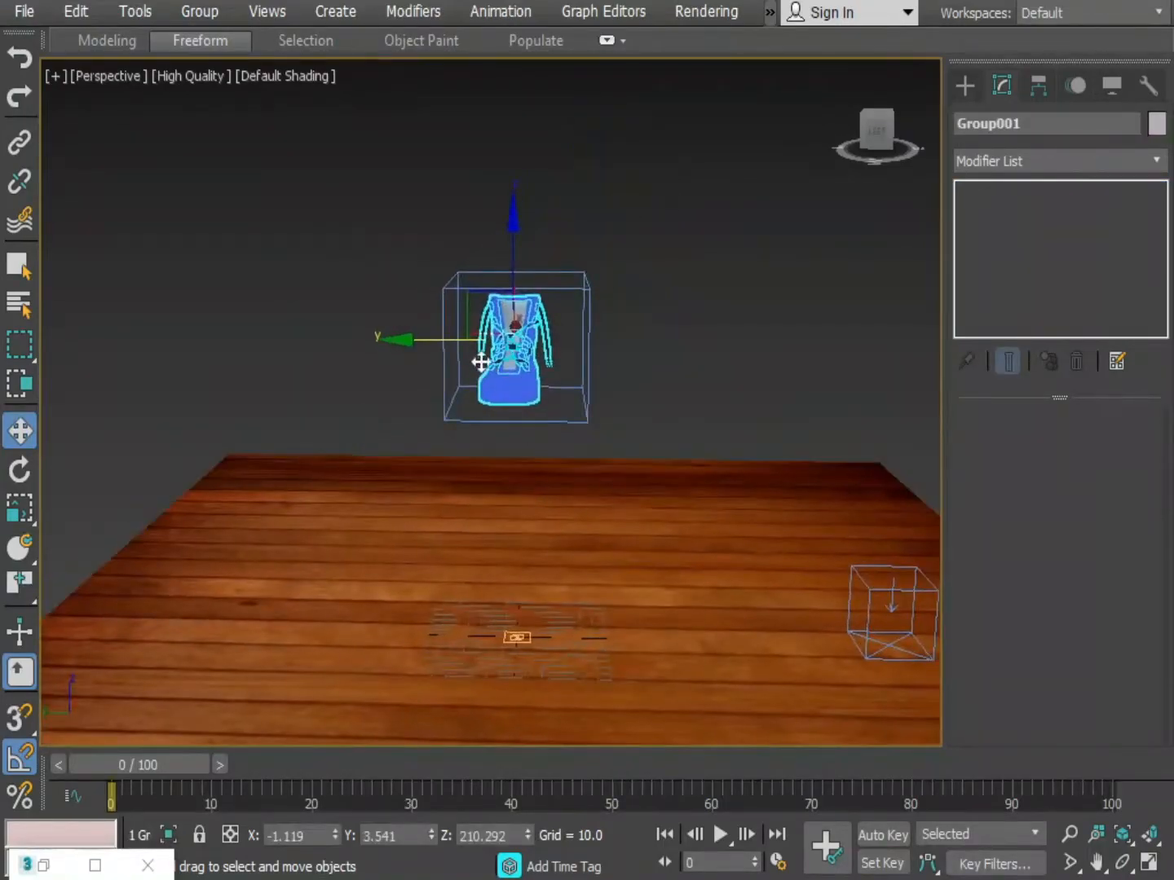
click(743, 315)
key(shift+z)
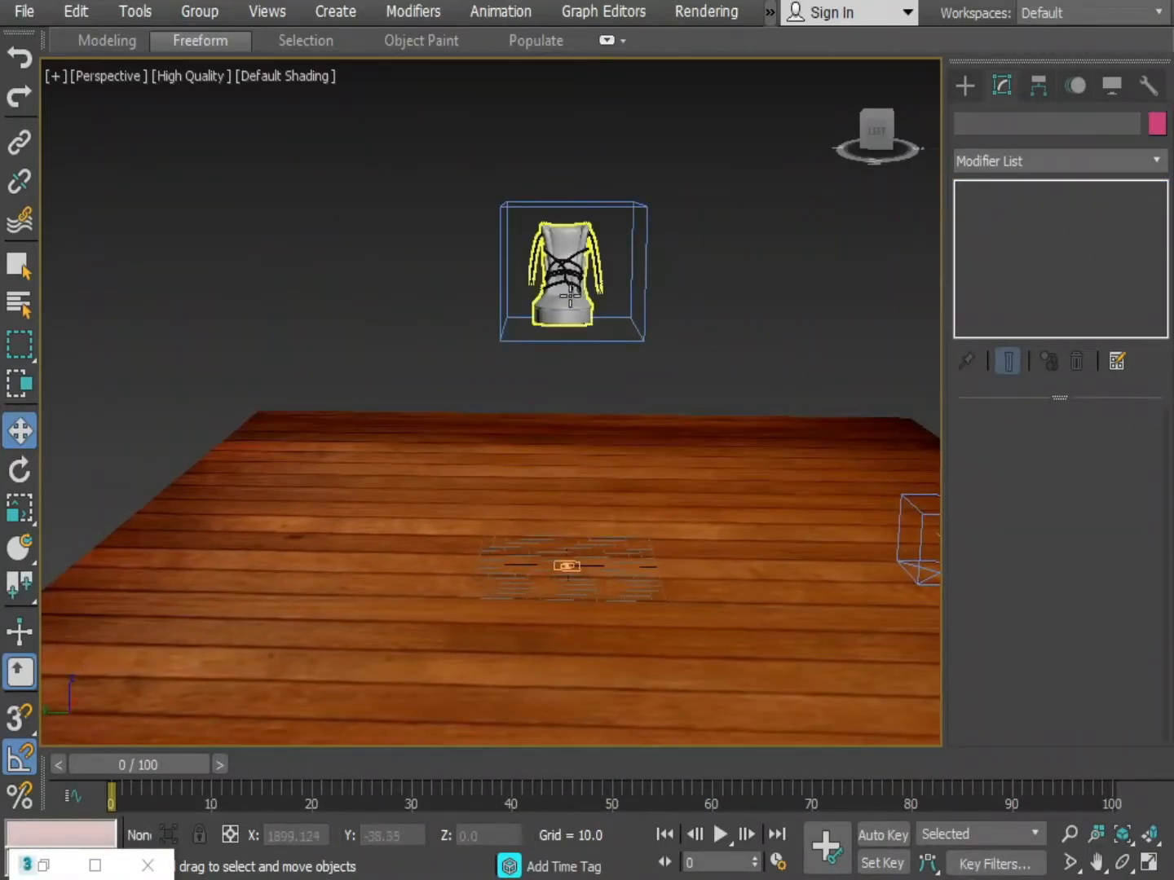
click(570, 296)
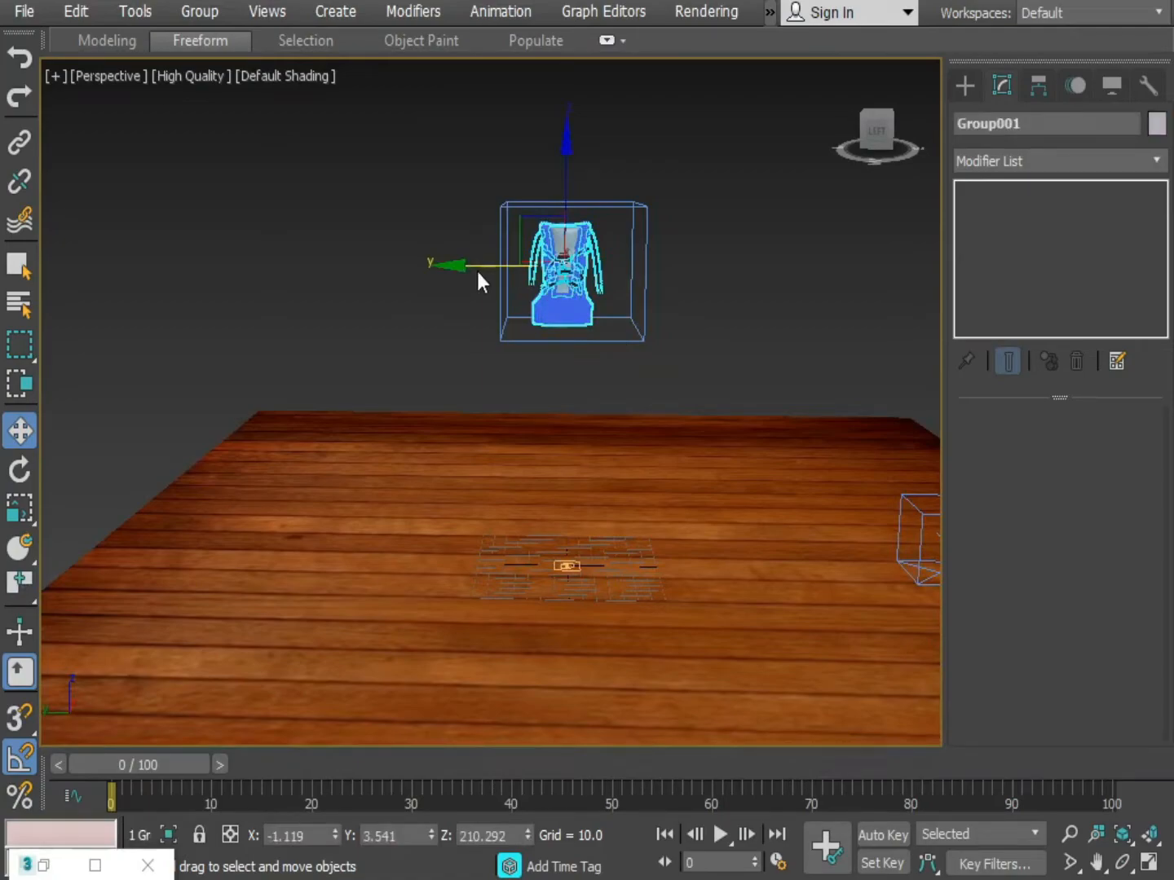
drag(467, 269, 472, 270)
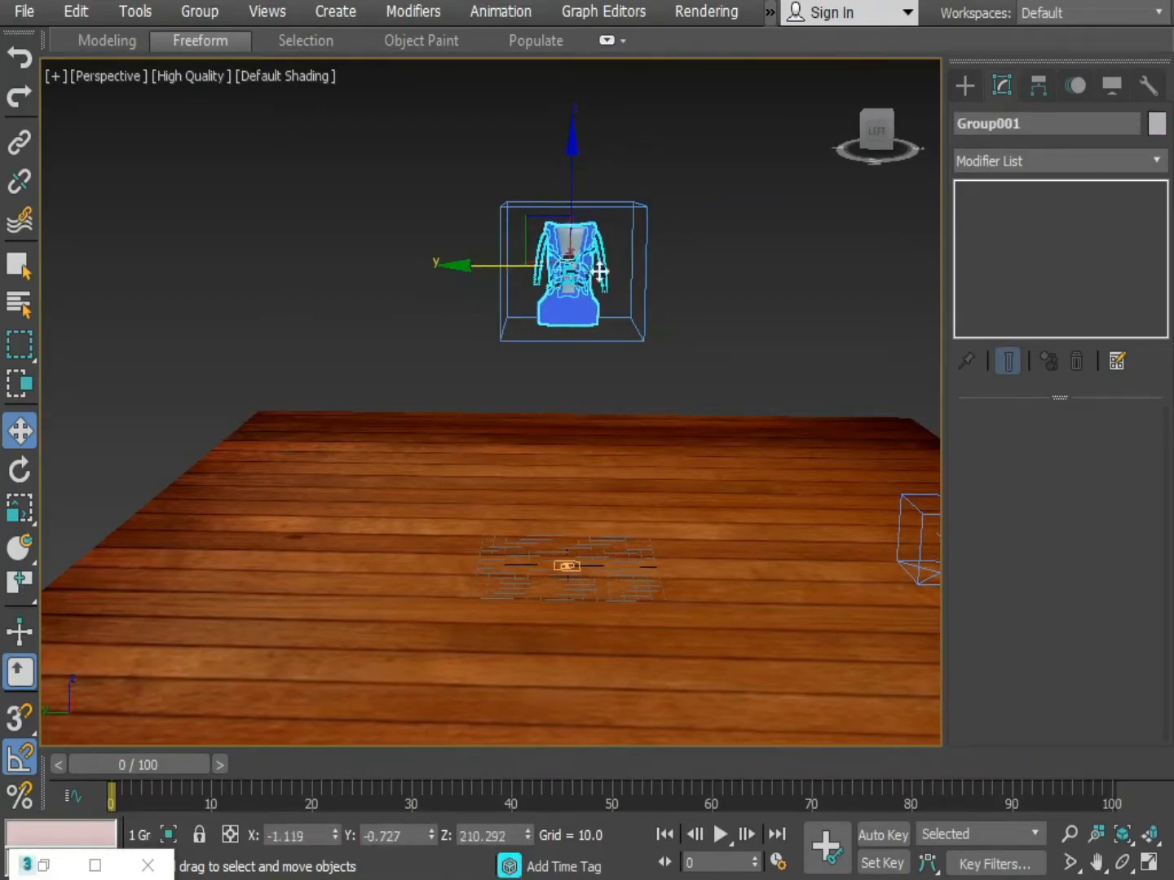
click(771, 308)
alt+middle_drag(618, 480, 615, 482)
key(alt+w)
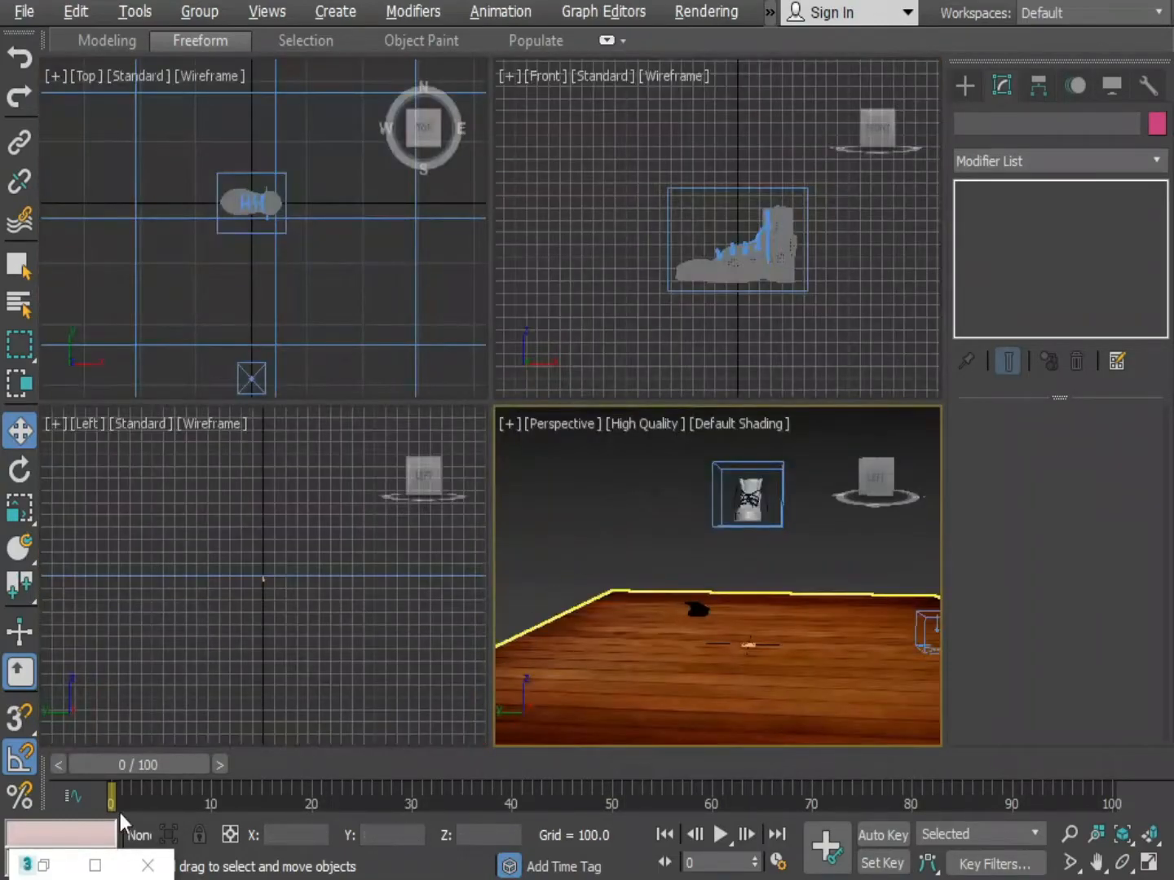
Enable Restrict By Mesh Volume and Interactive Update for the Birth Grid 001 operator in Particle View.
click(43, 866)
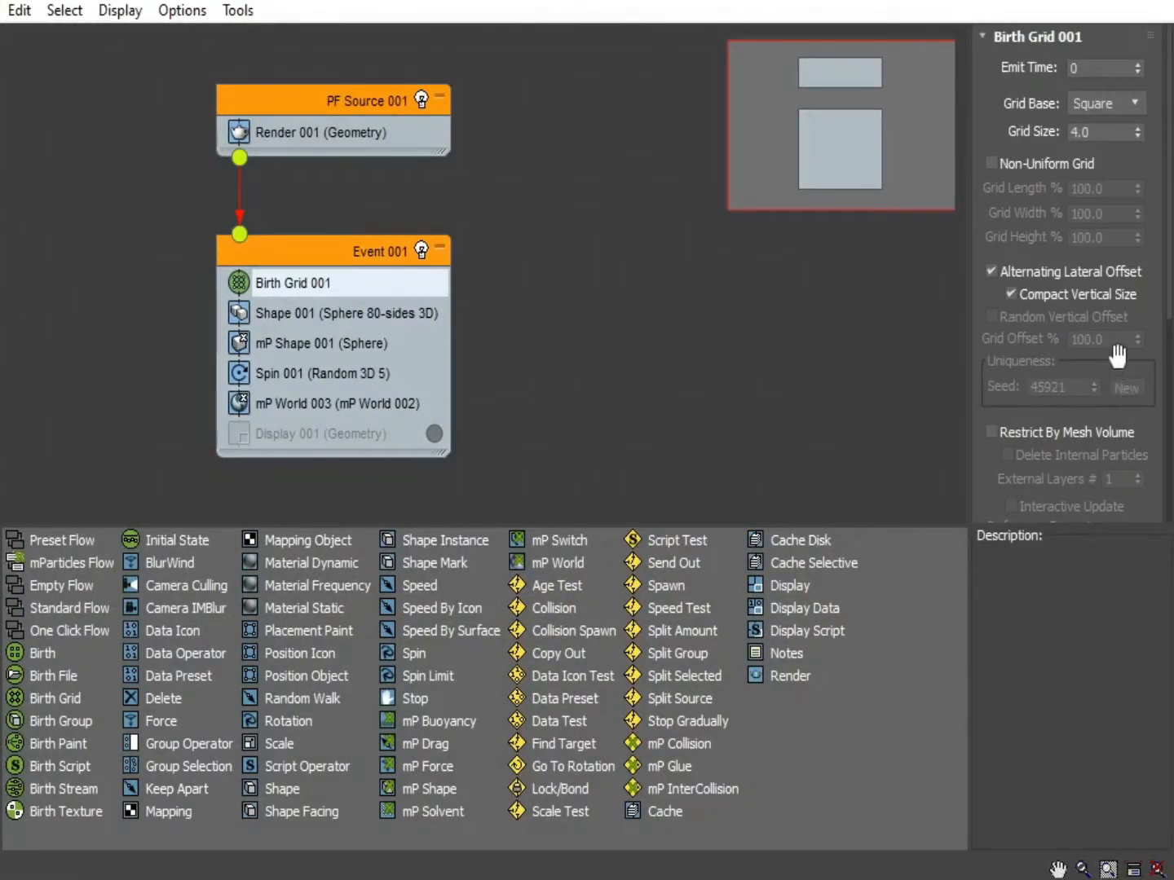
click(992, 432)
drag(1059, 469, 974, 25)
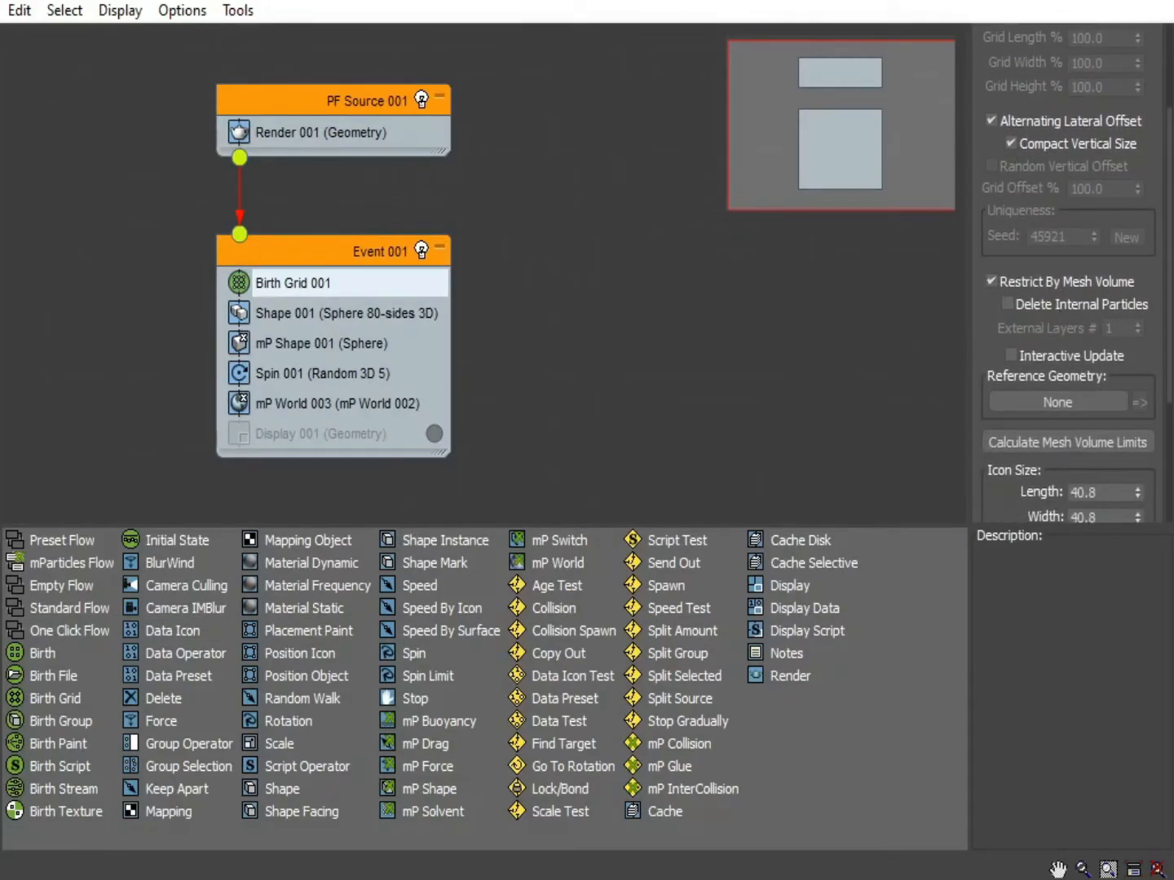
click(1011, 356)
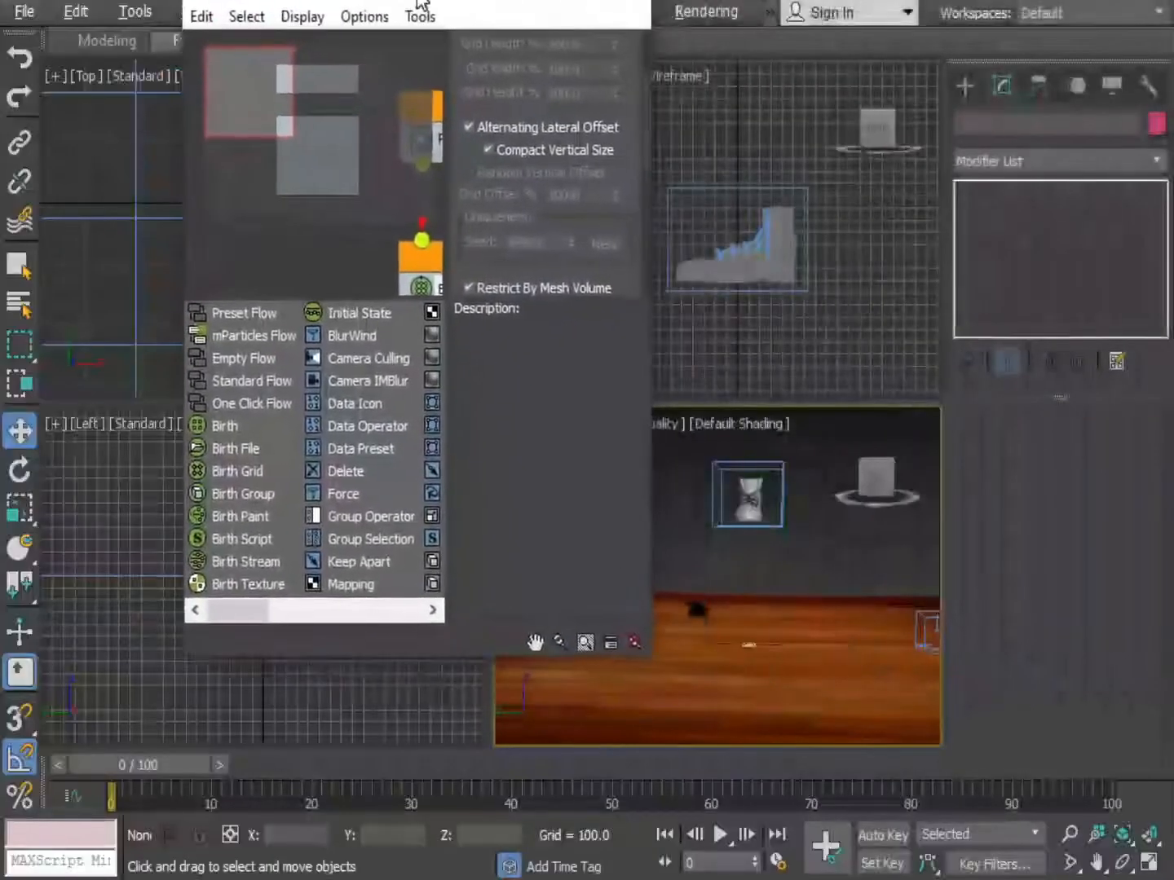
Assign the boot mesh Plane001 as the Reference Geometry of Birth Grid 001.
scroll(770, 537, up, 5)
middle_drag(739, 519, 752, 539)
scroll(764, 548, down, 5)
click(779, 542)
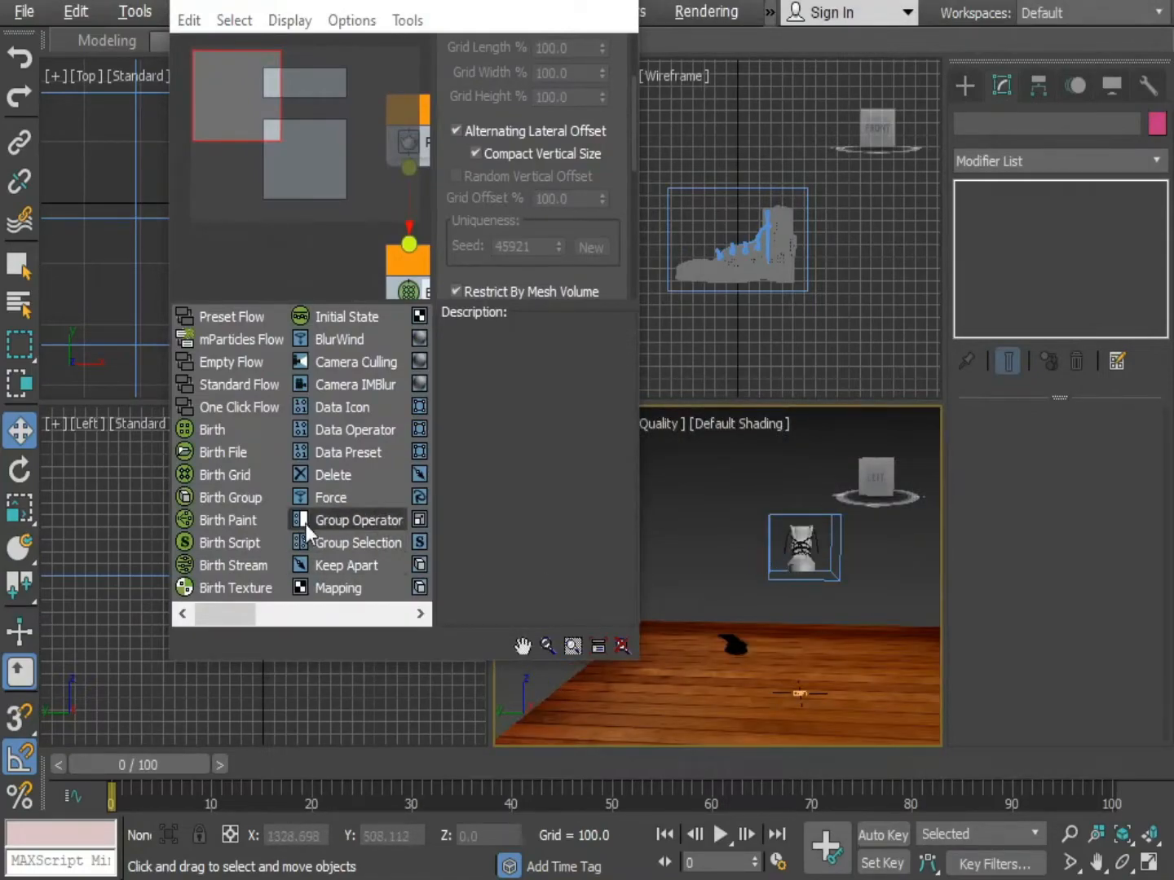
middle_drag(396, 237, 380, 220)
drag(492, 214, 493, 84)
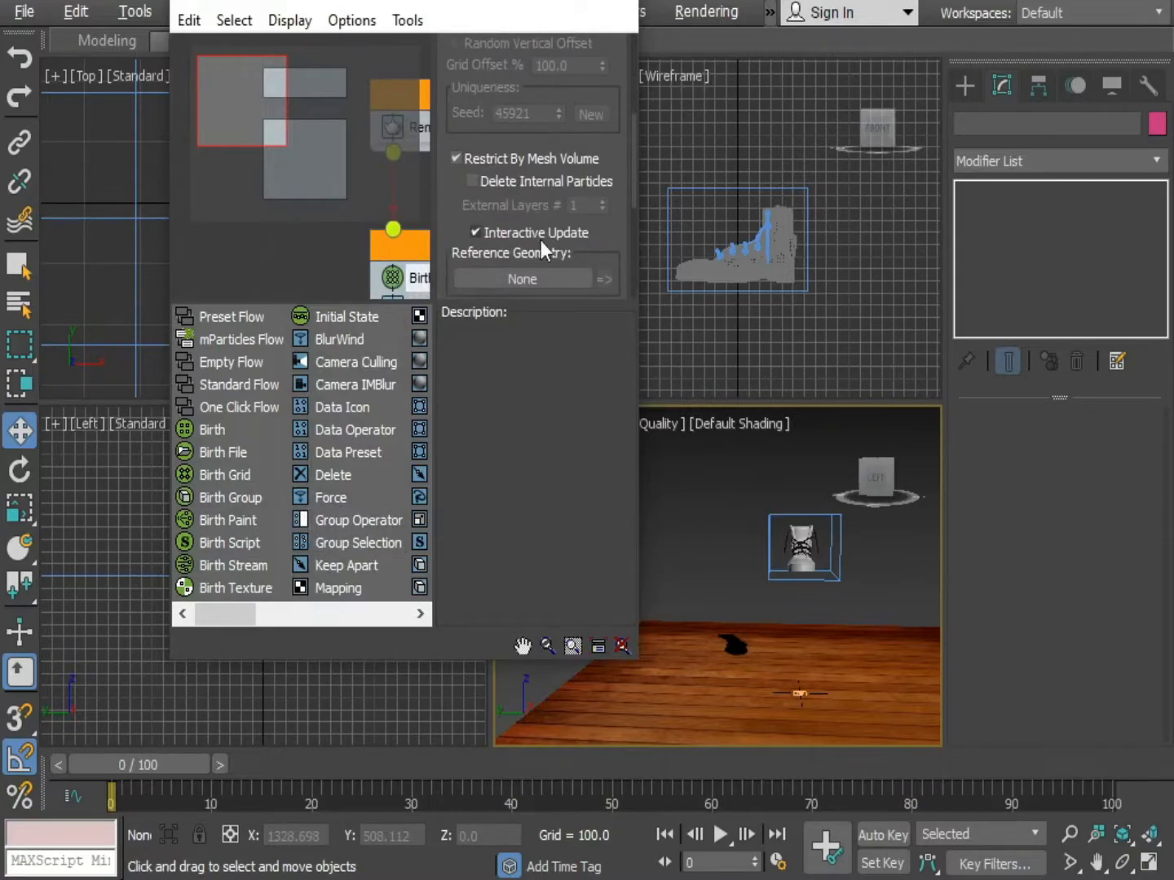
click(523, 279)
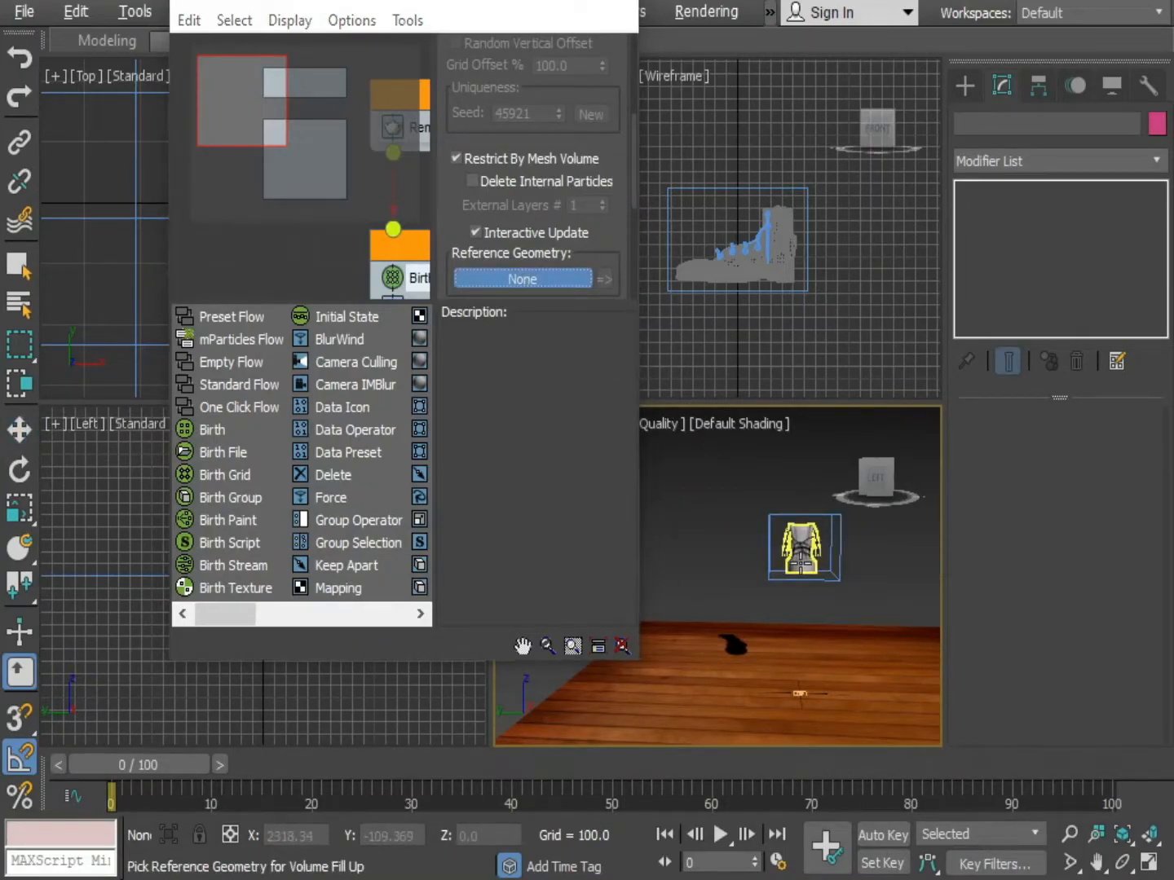
click(801, 546)
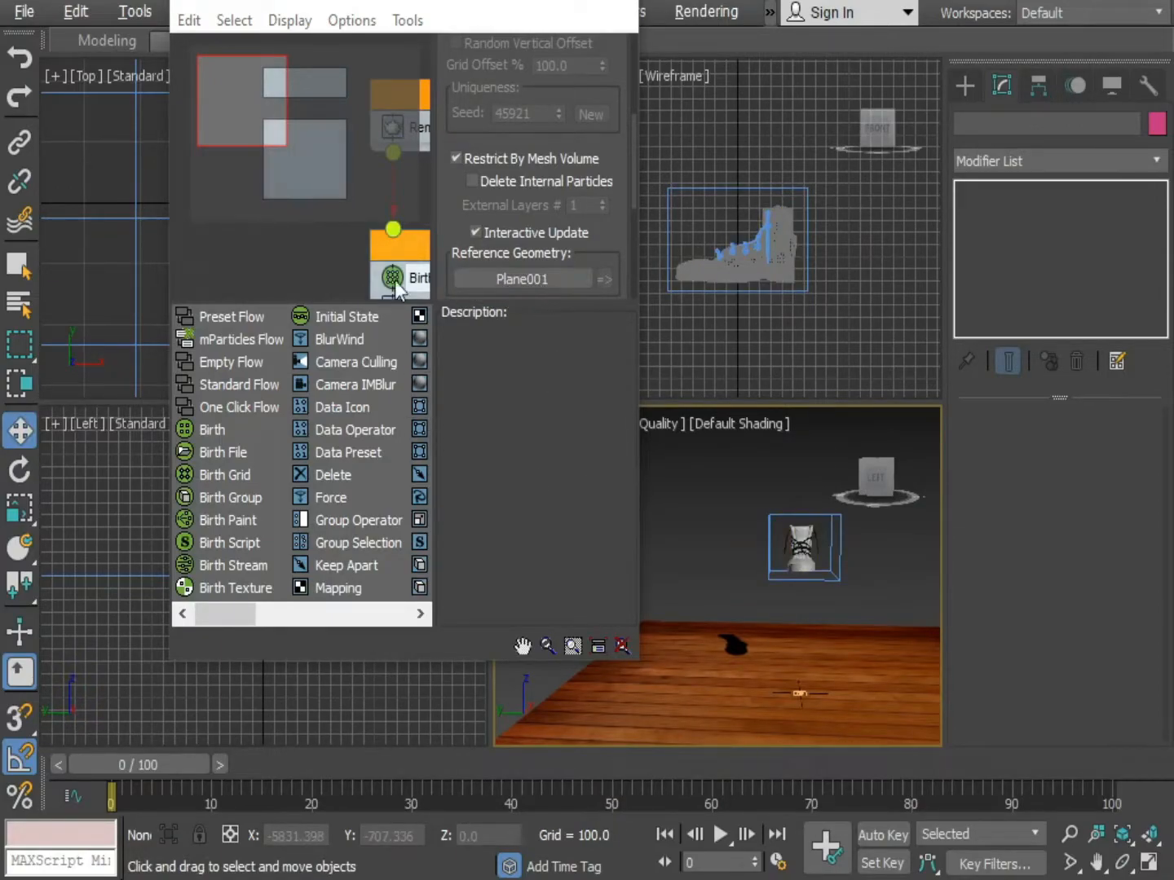
Turn the Display 001 operator back on and play the simulation in the maximized Perspective view.
double_click(553, 20)
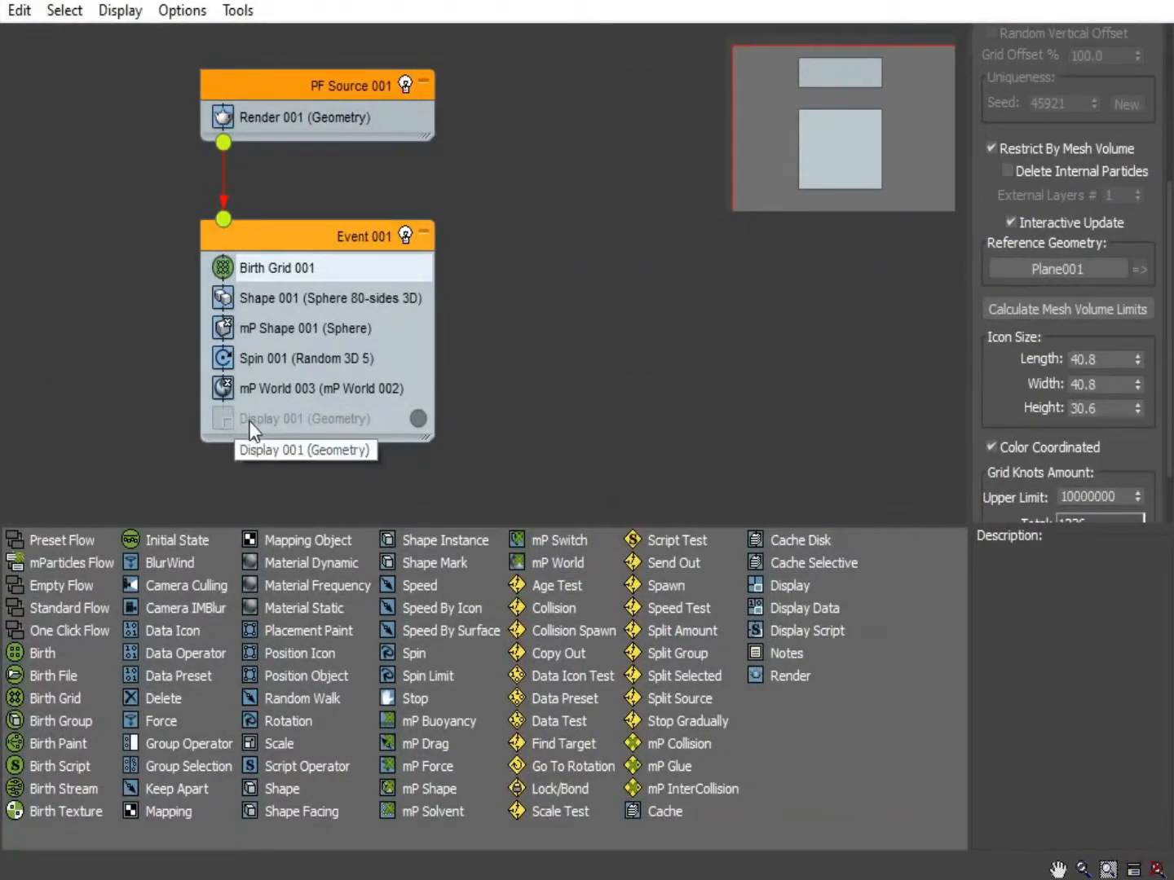
click(223, 422)
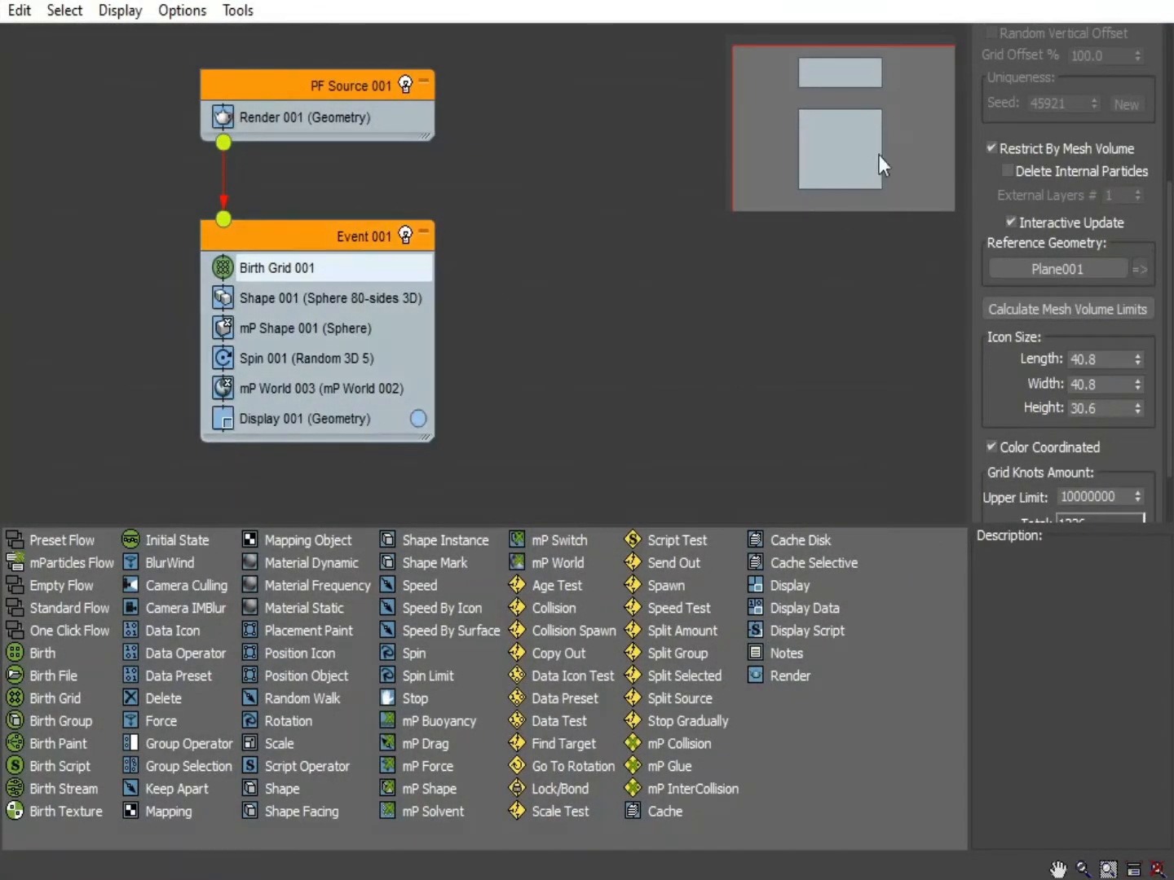
click(1042, 1)
key(alt+w)
alt+middle_drag(723, 496, 731, 559)
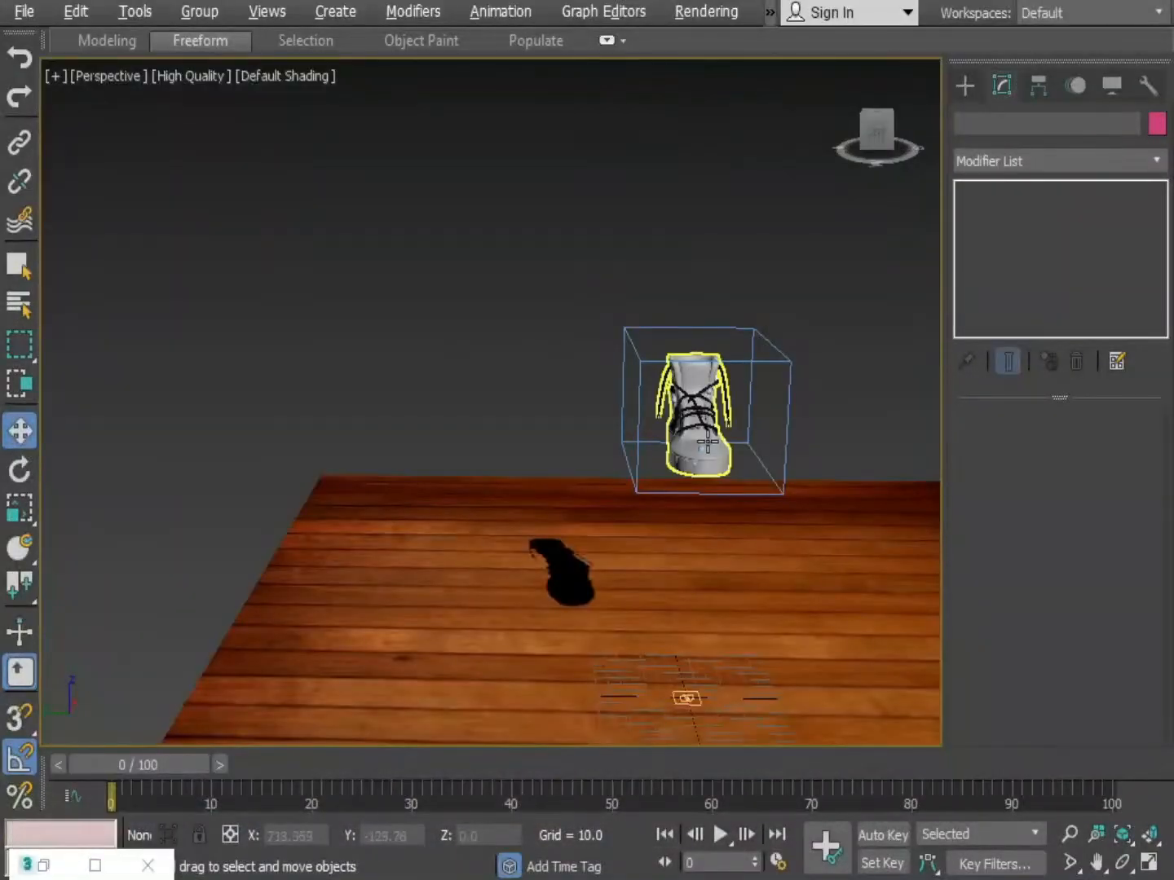
middle_drag(708, 441, 686, 344)
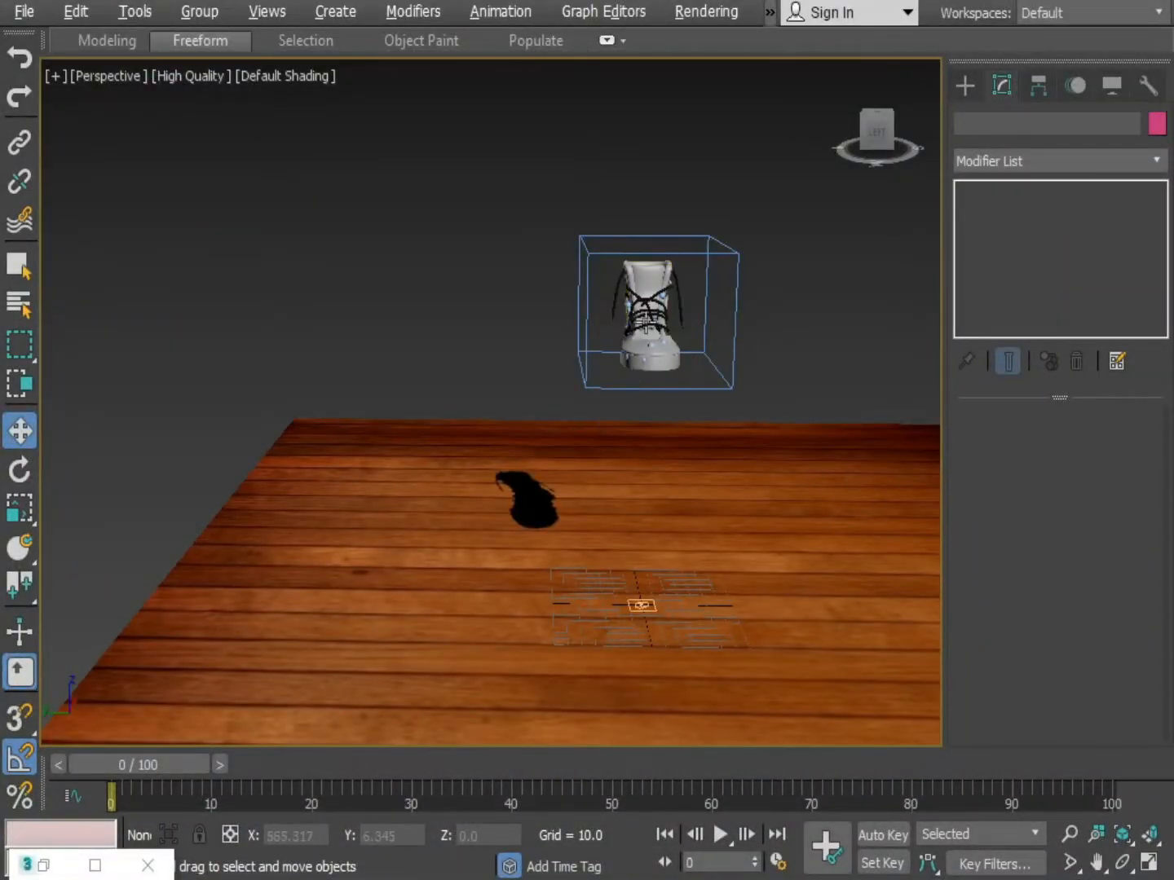
click(717, 833)
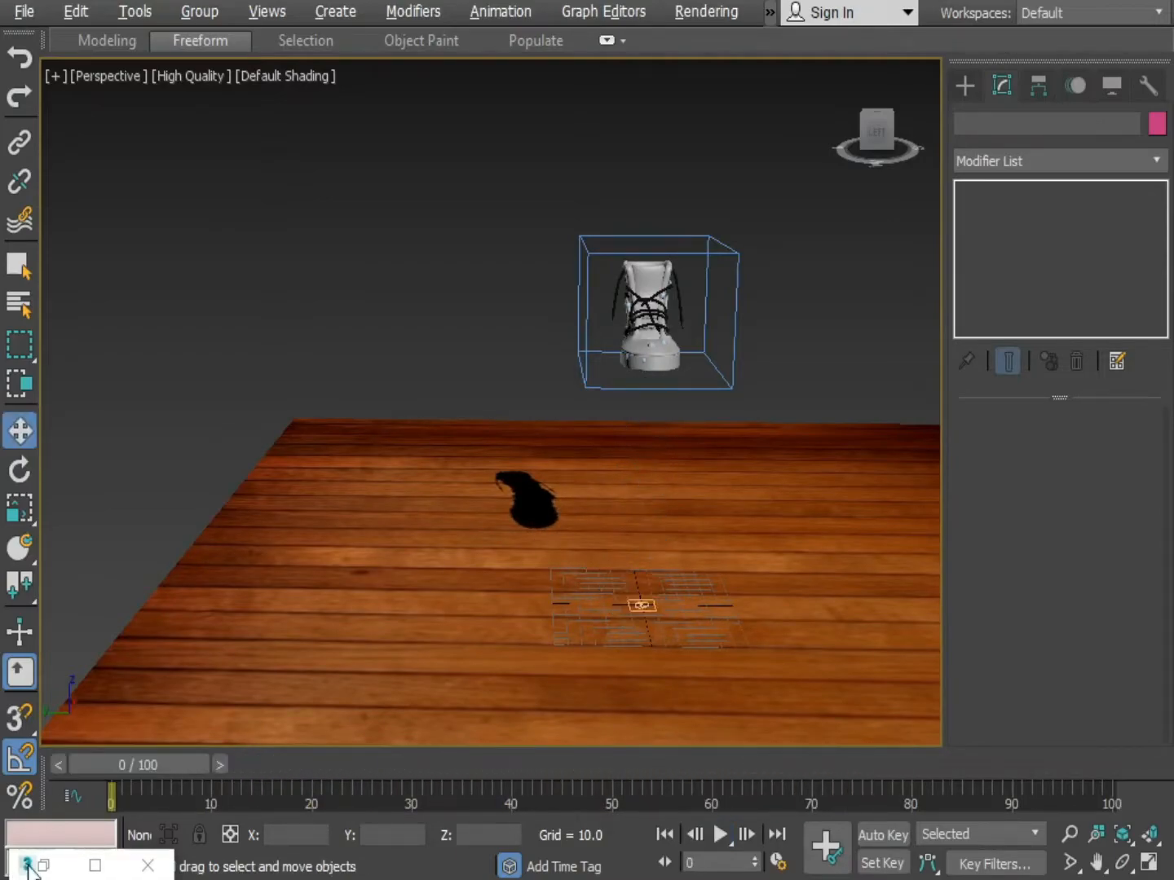
Adjust the sphere size of Shape 001 and set the Birth Grid 001 grid size to 2.0.
double_click(27, 866)
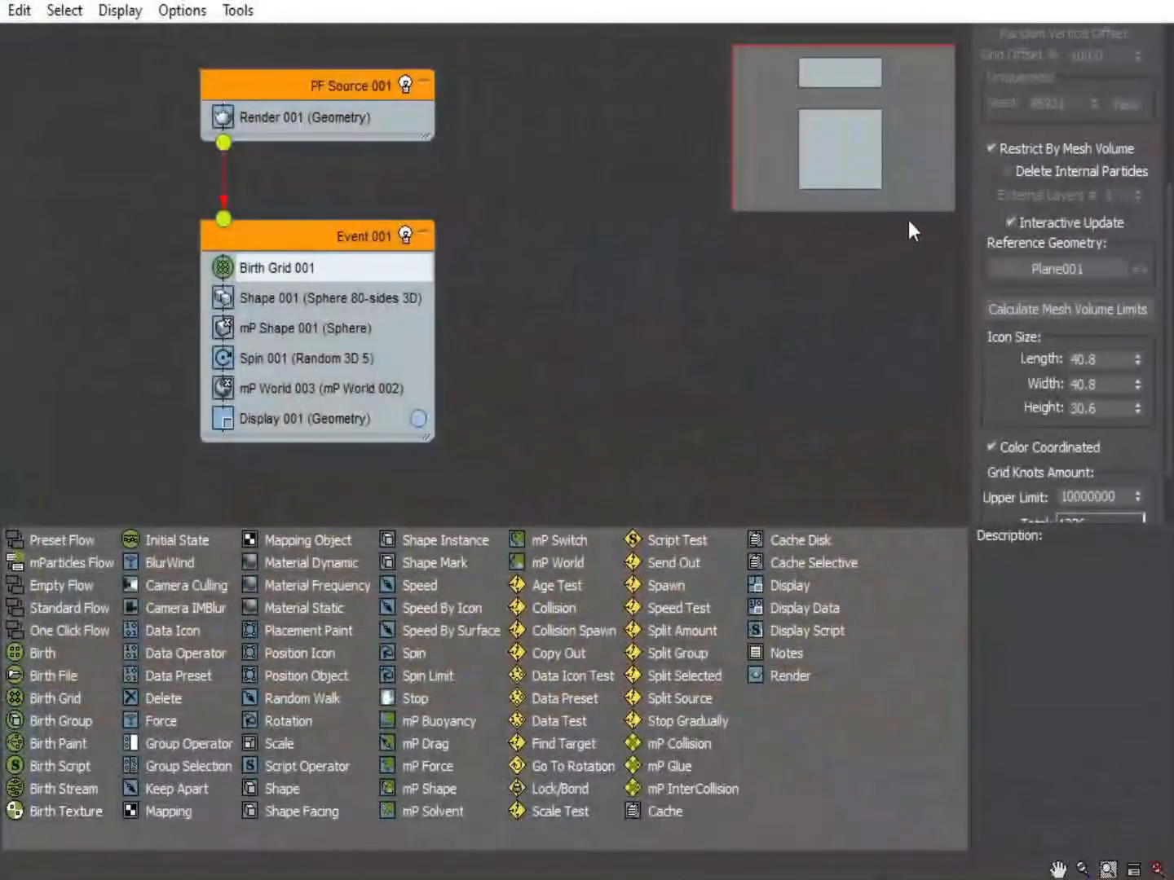
click(258, 268)
click(260, 299)
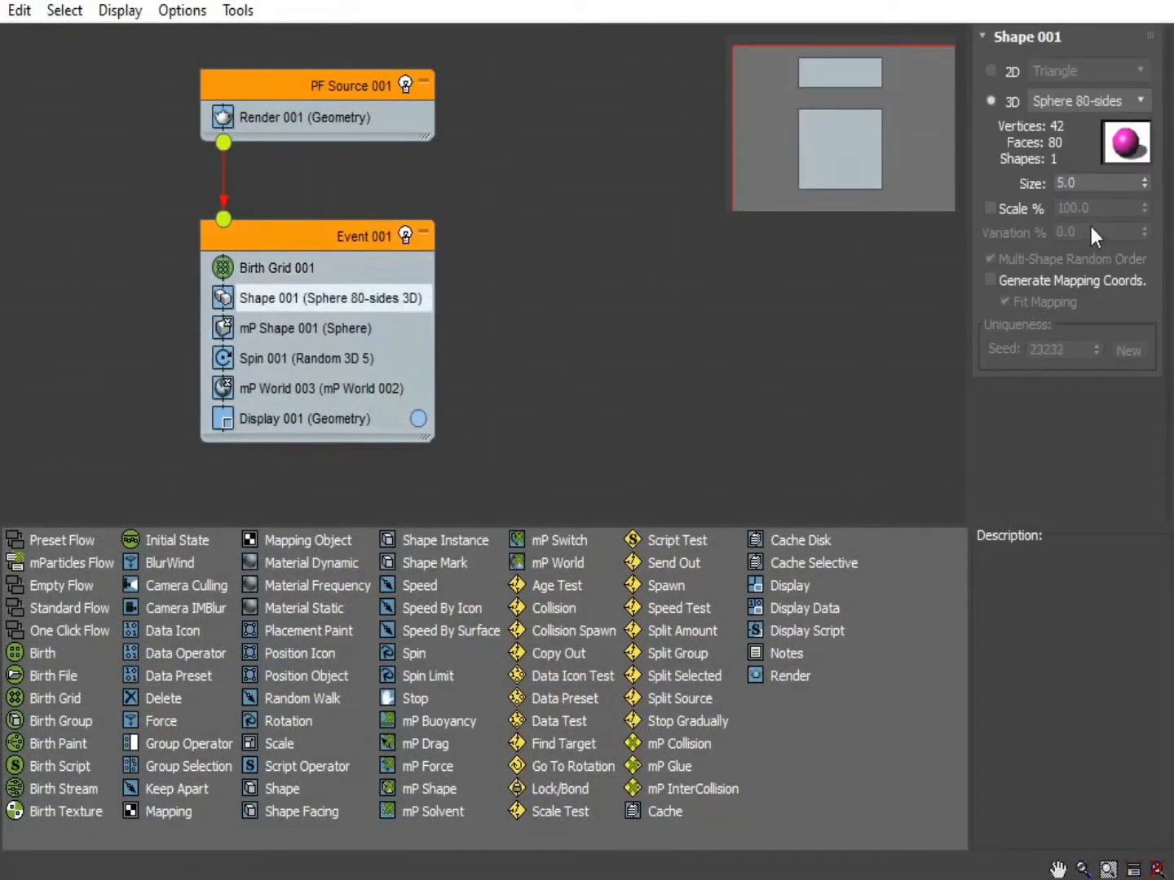
click(1077, 178)
click(257, 267)
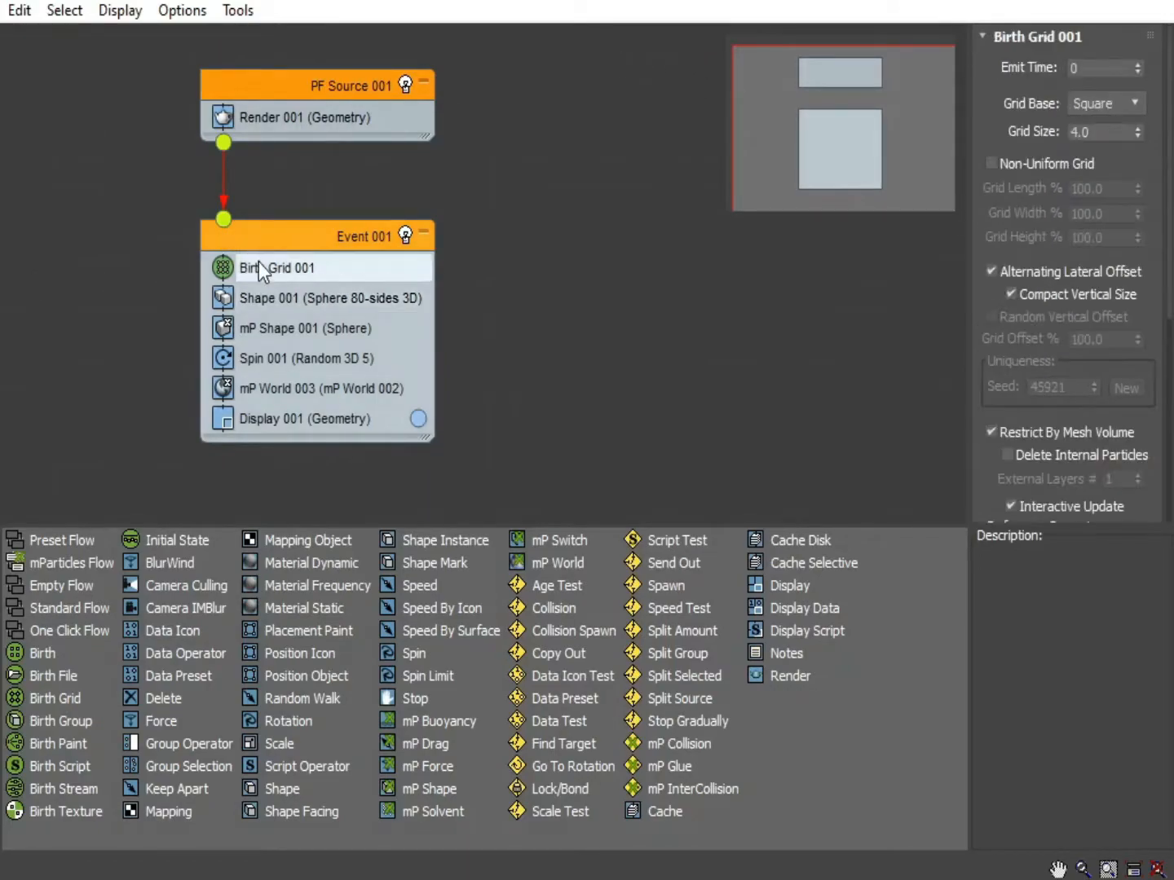
click(533, 332)
click(275, 279)
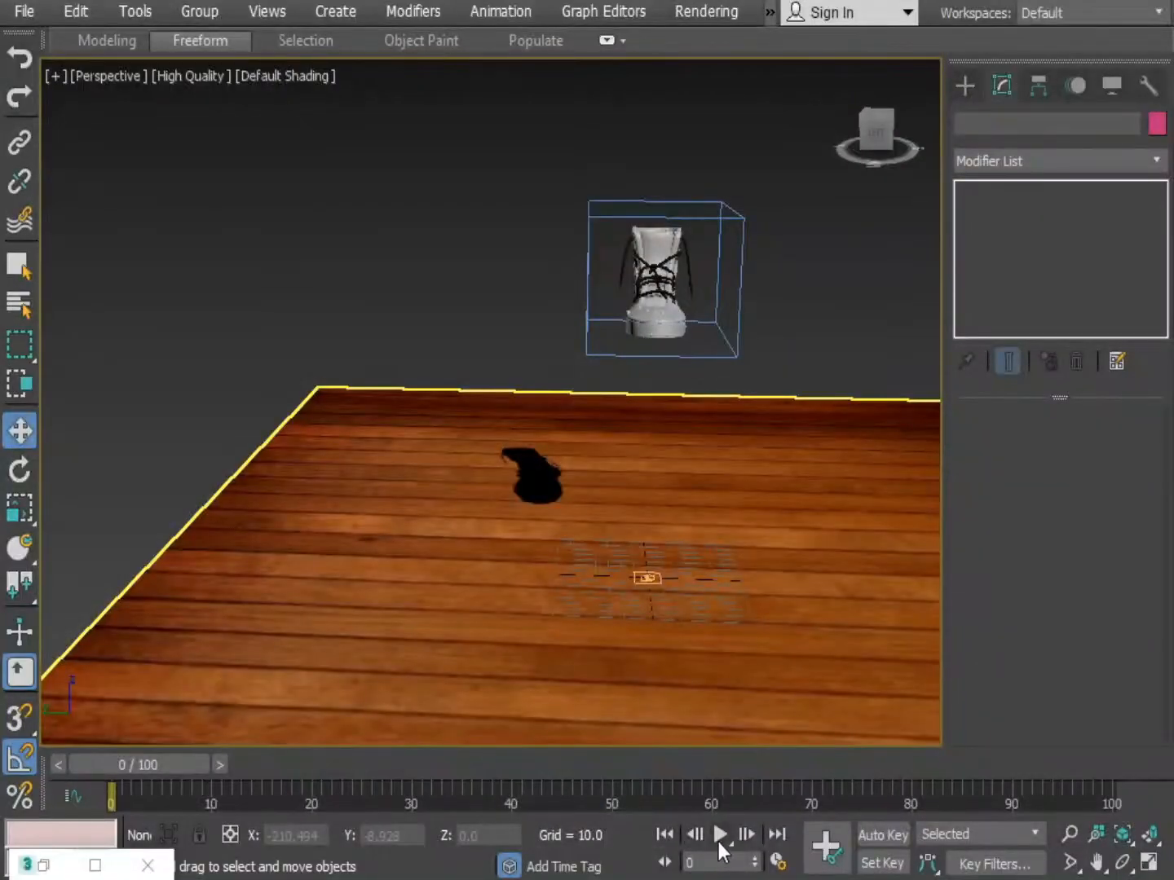
Play the simulation and examine how the boot-shaped particles fall onto the wood floor.
click(718, 833)
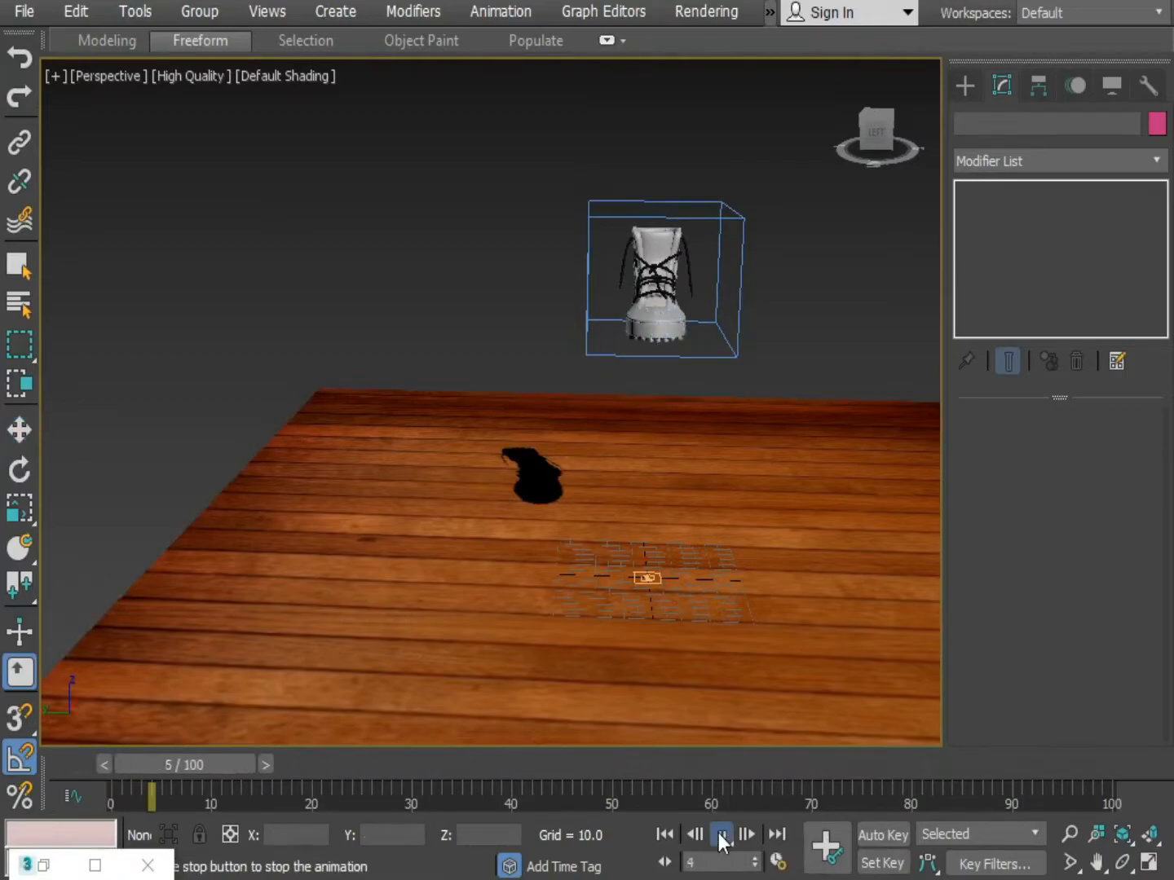
scroll(686, 599, up, 3)
scroll(684, 602, up, 1)
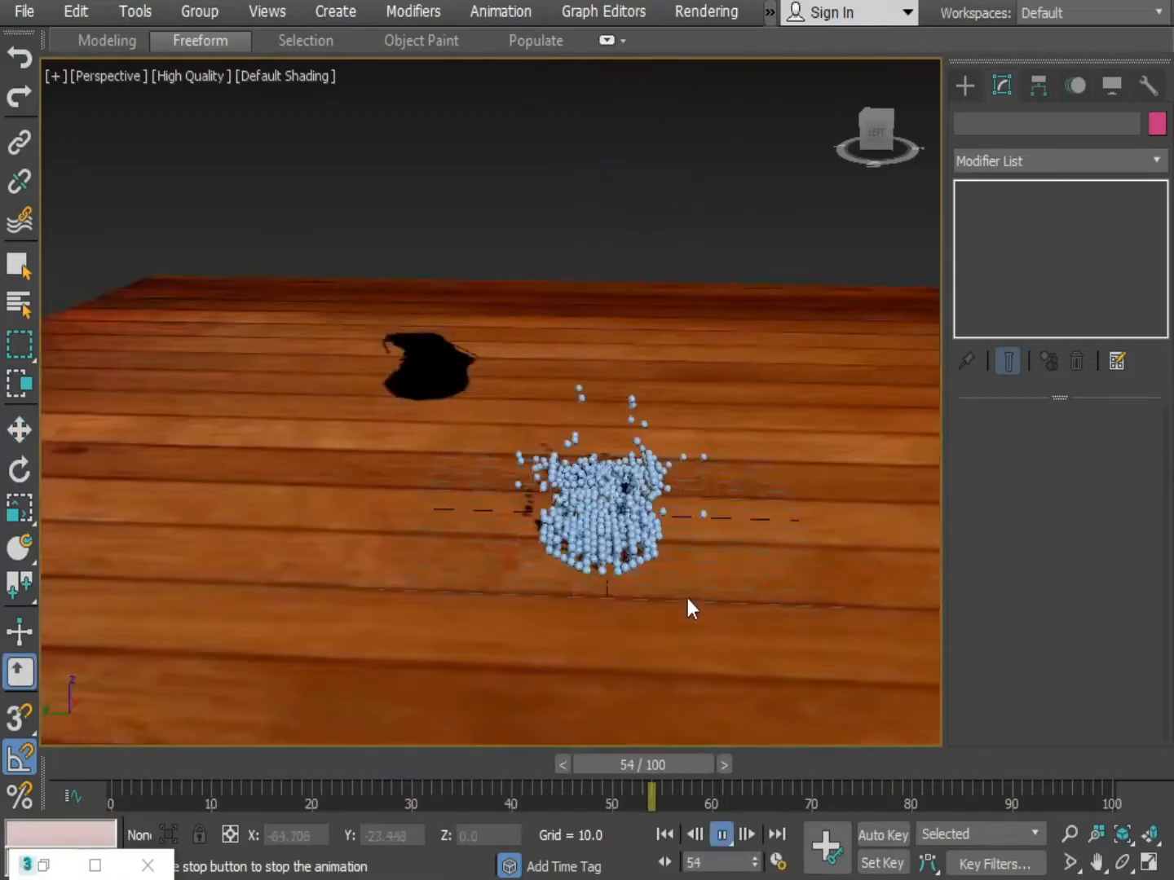
middle_drag(676, 597, 696, 638)
scroll(696, 638, down, 1)
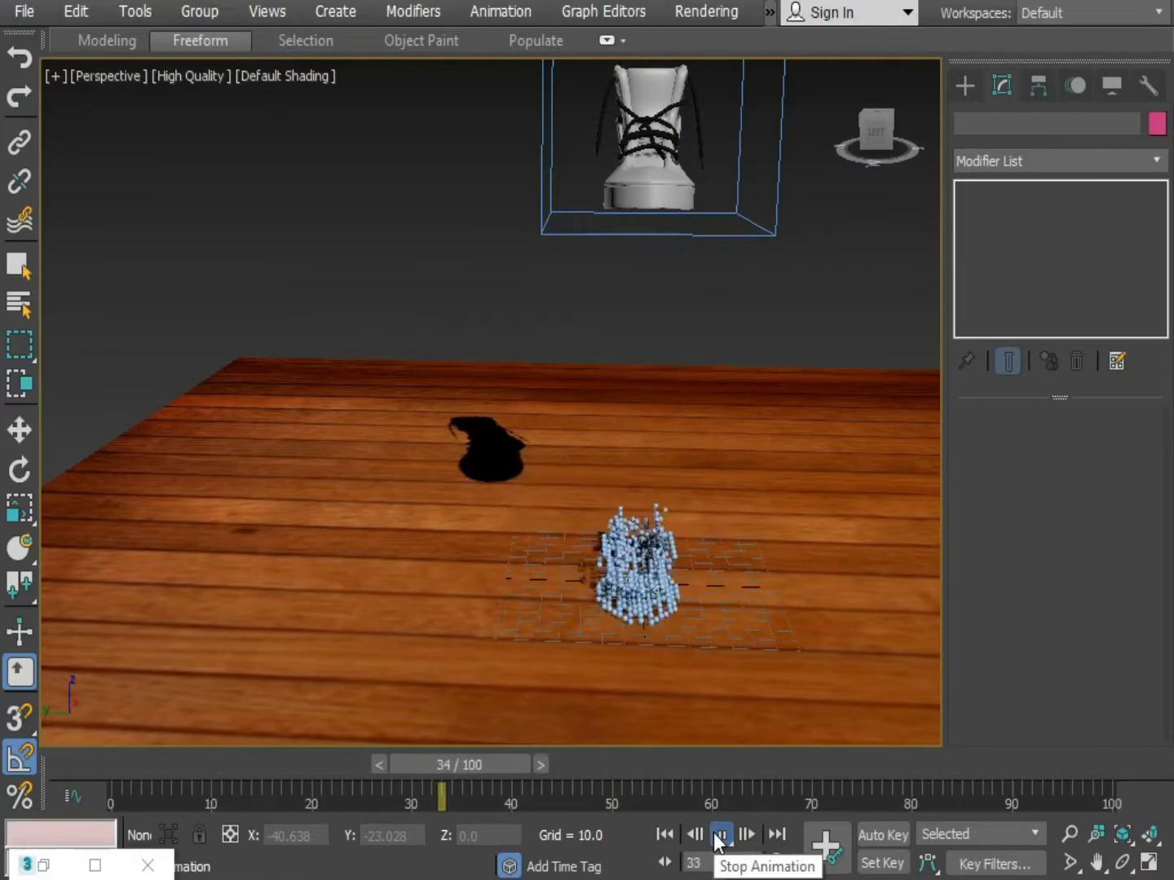
Set the Shape 001 sphere size to 2 and inspect the falling boot-shaped particles in the Perspective view.
click(43, 865)
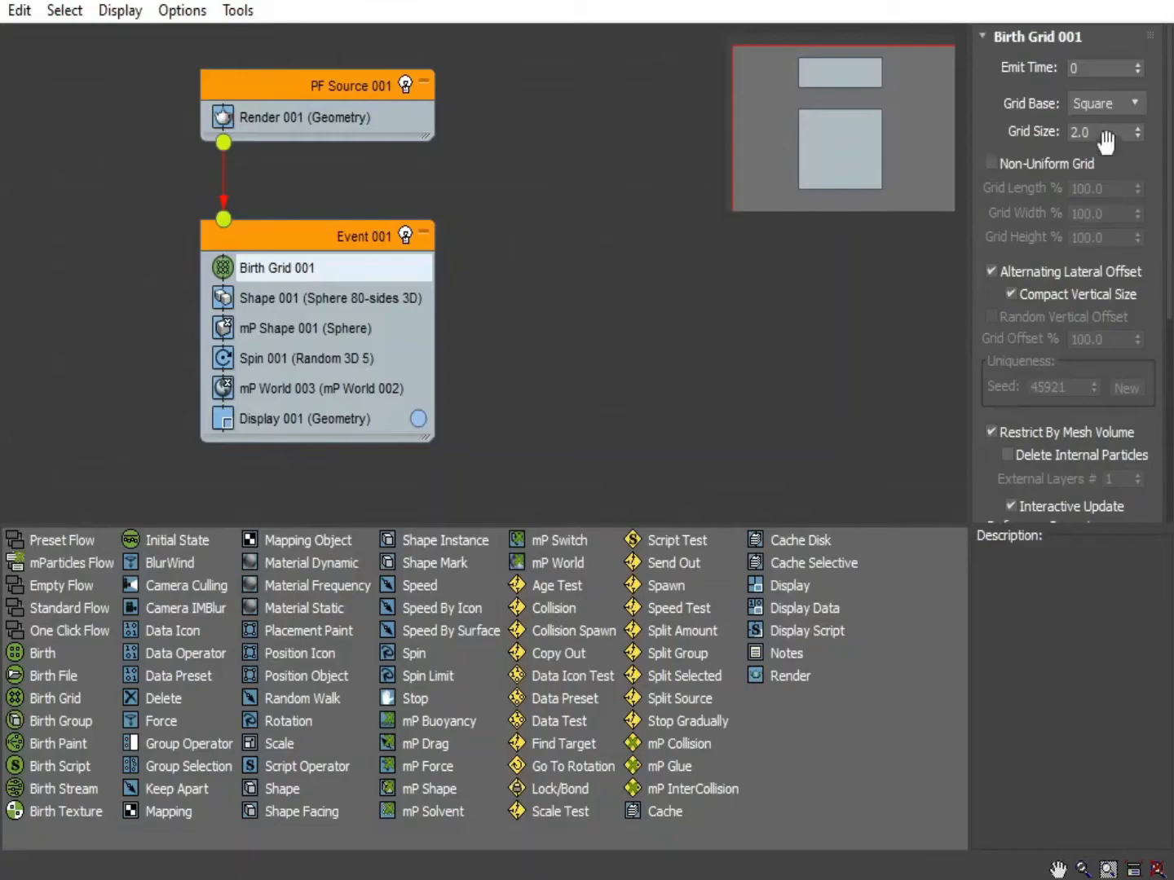
click(253, 300)
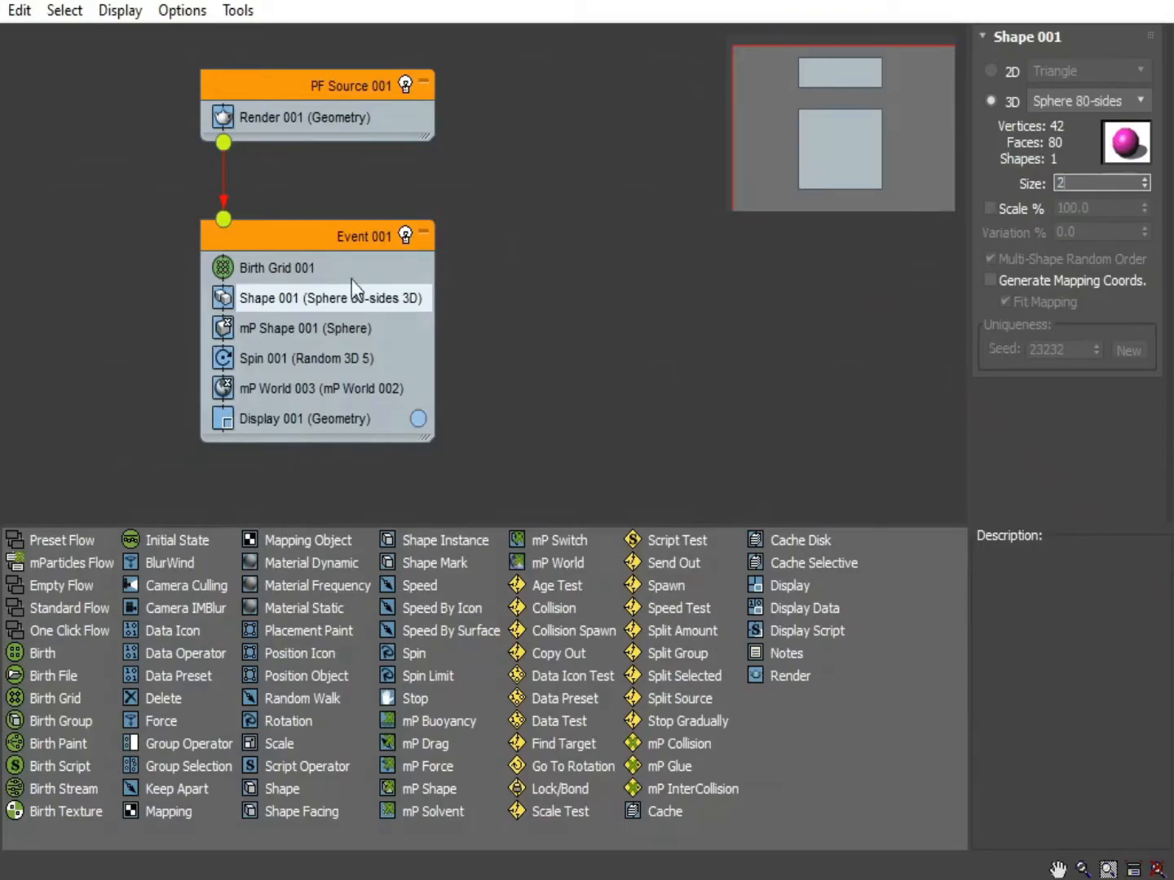
click(289, 267)
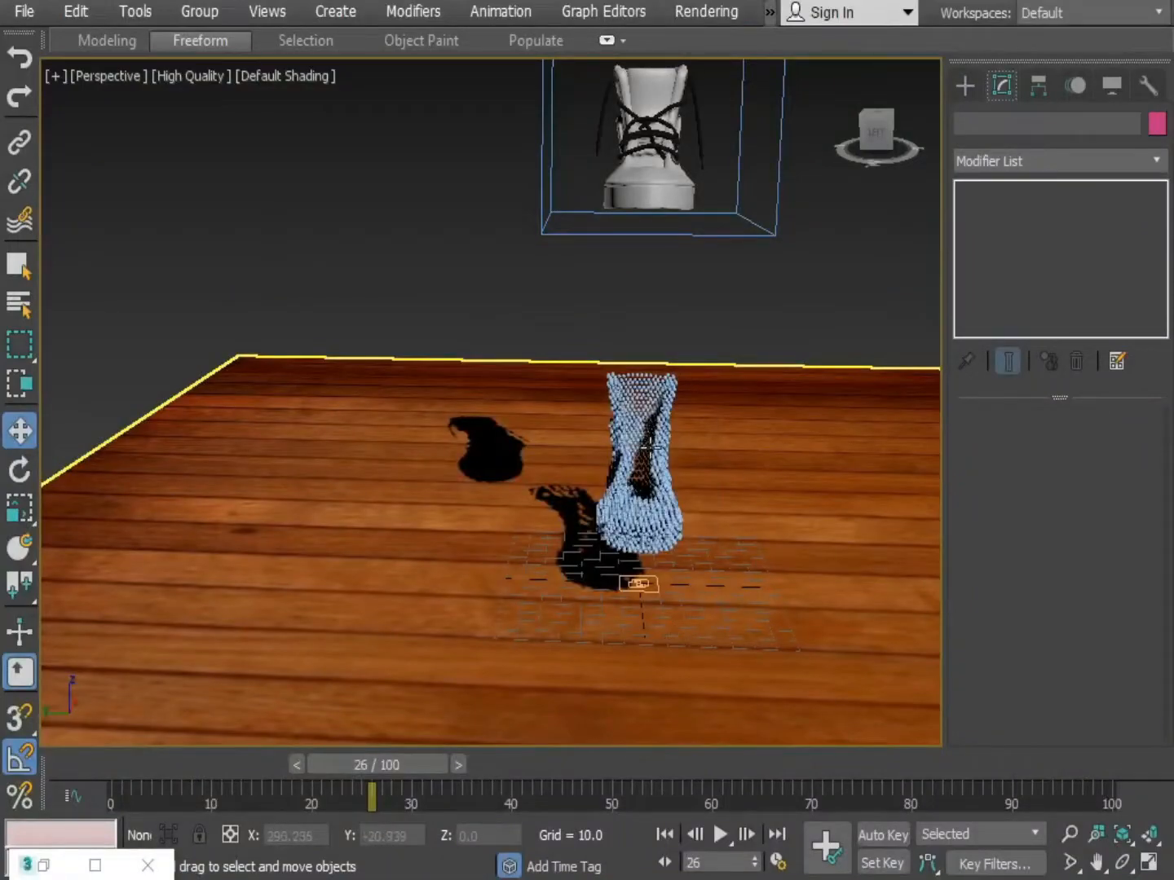
alt+middle_drag(685, 516, 645, 505)
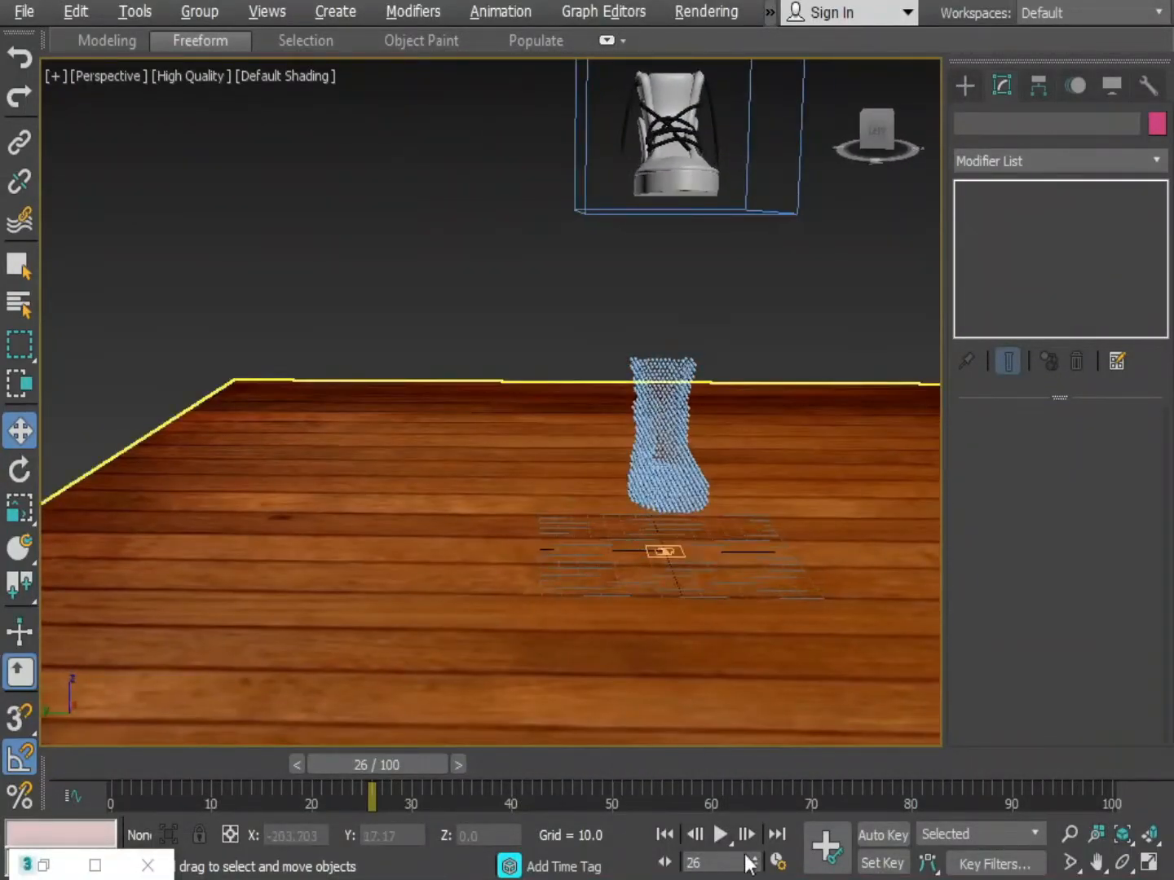
Cache and bake the mP World 002 simulation over the active segment and play back the baked result.
click(718, 841)
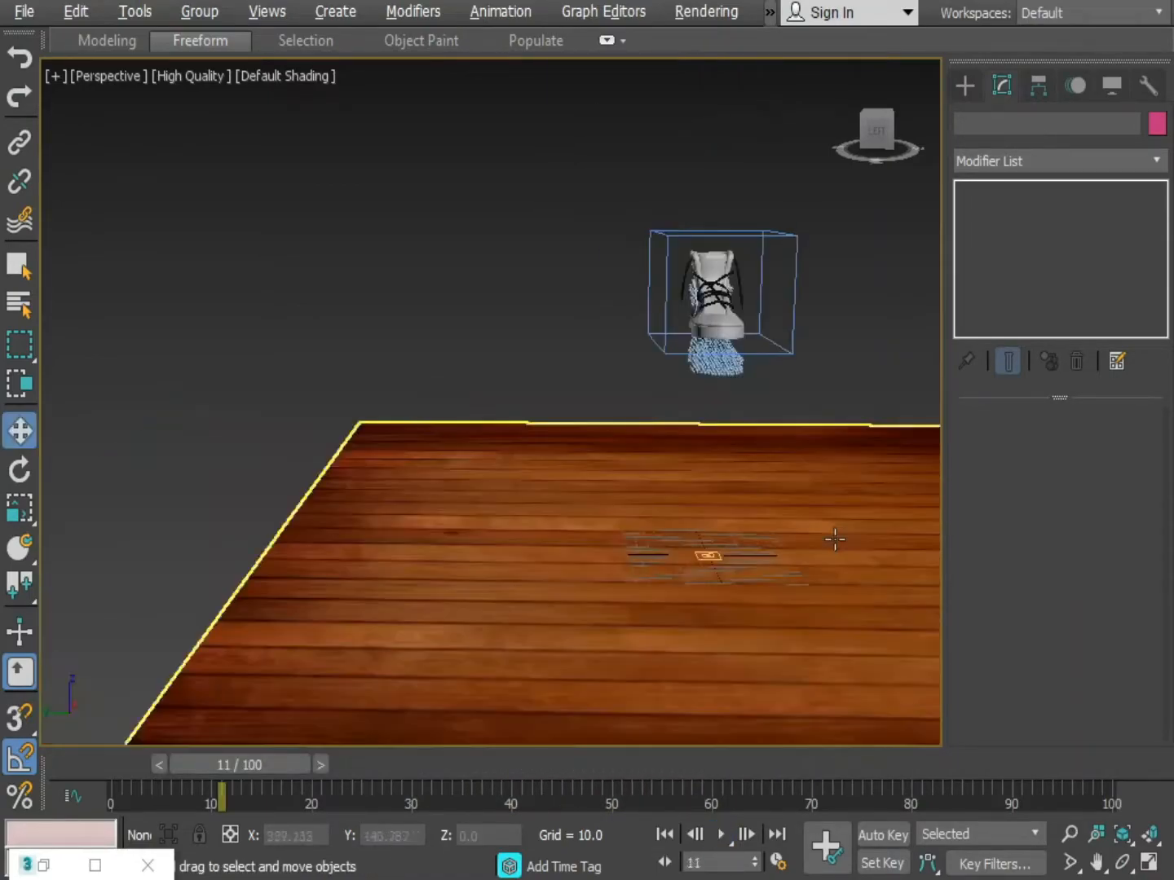
middle_drag(833, 539, 745, 513)
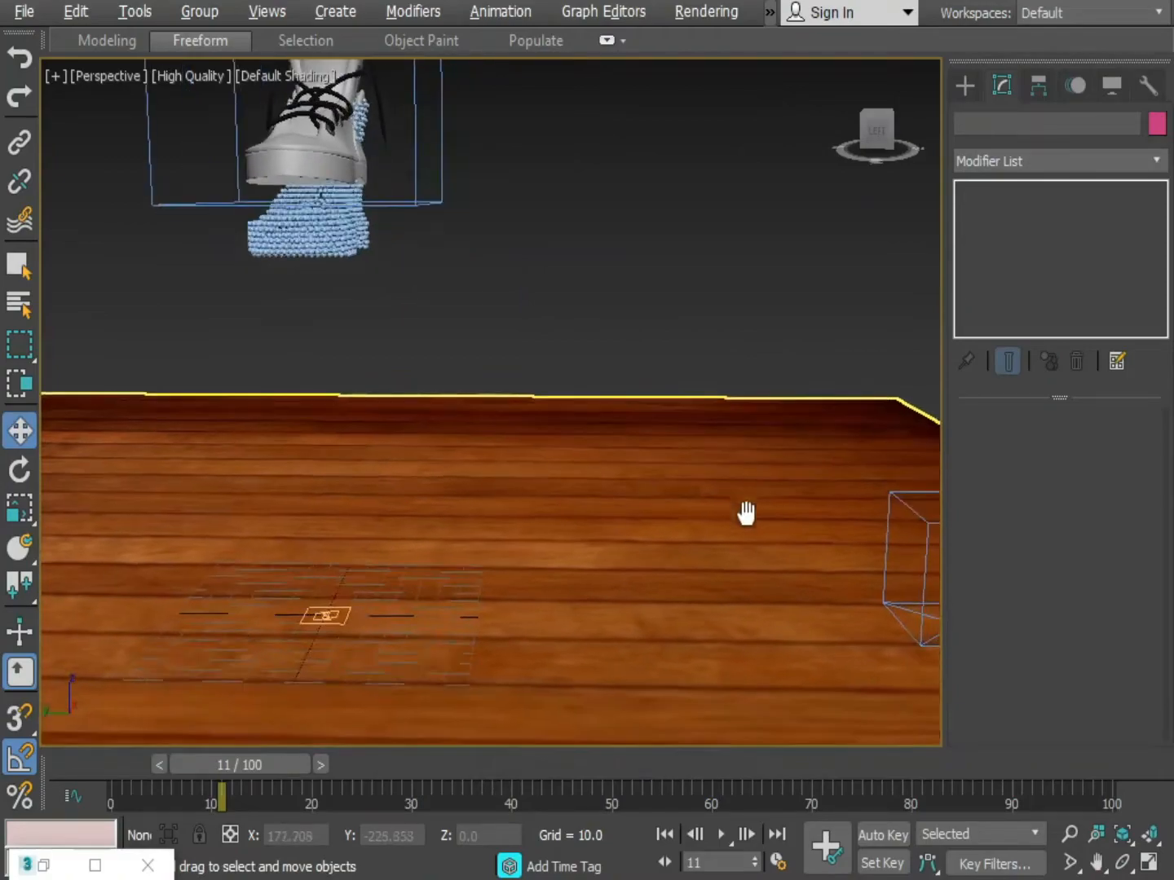
click(898, 502)
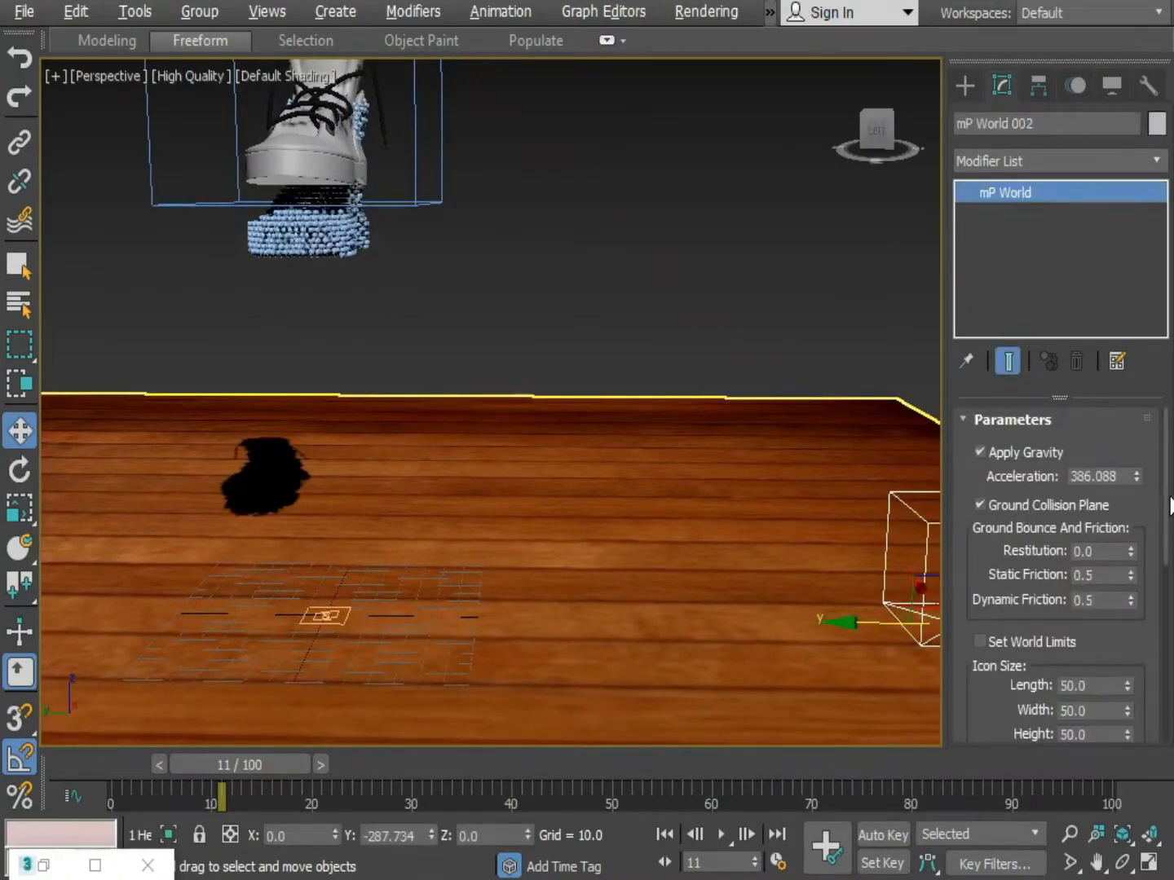
drag(1170, 522, 1165, 584)
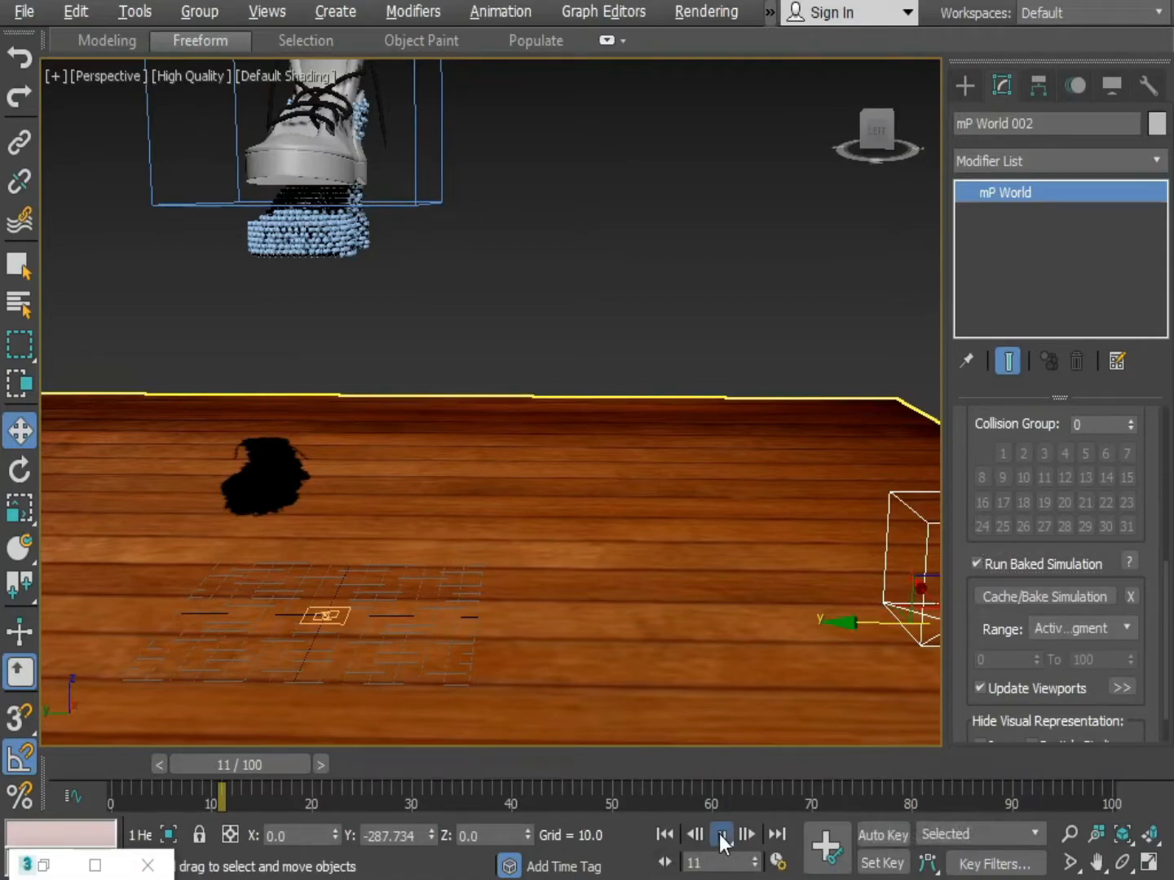
click(721, 834)
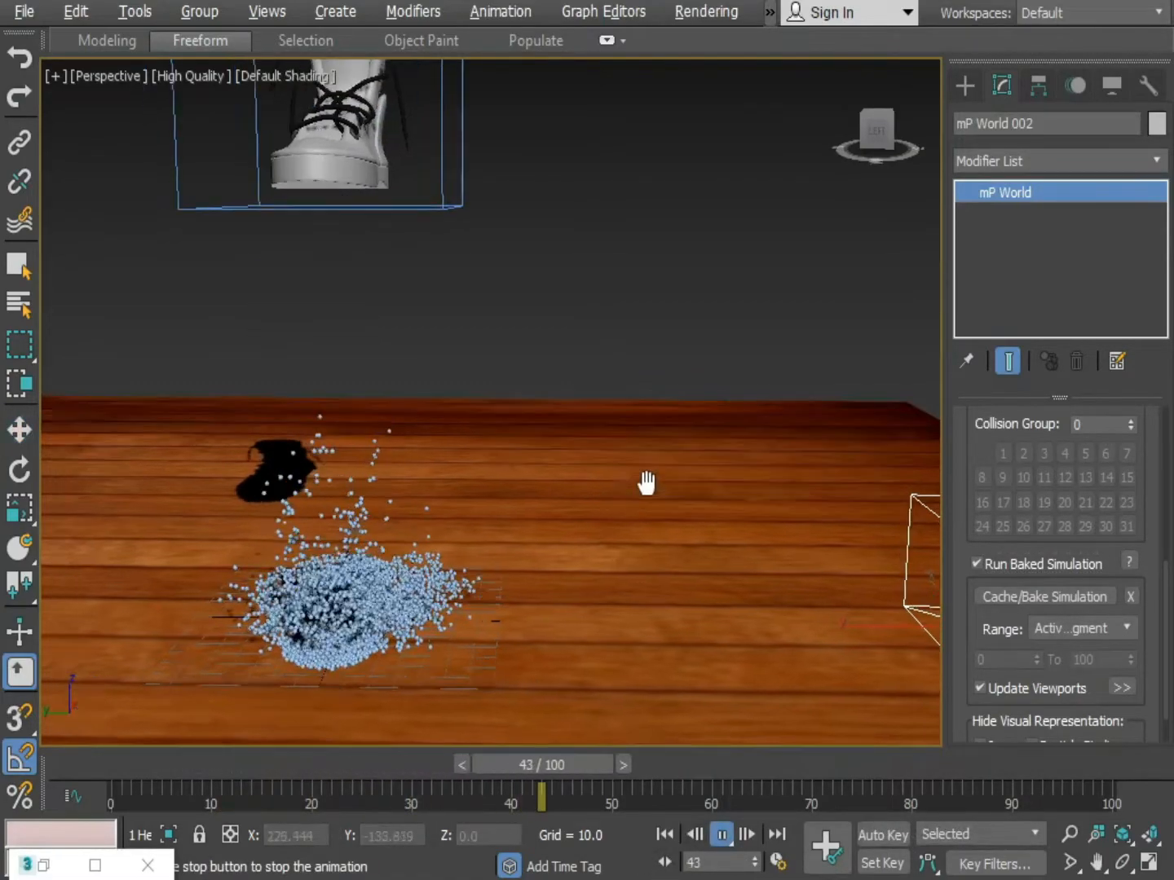
middle_drag(646, 482, 715, 583)
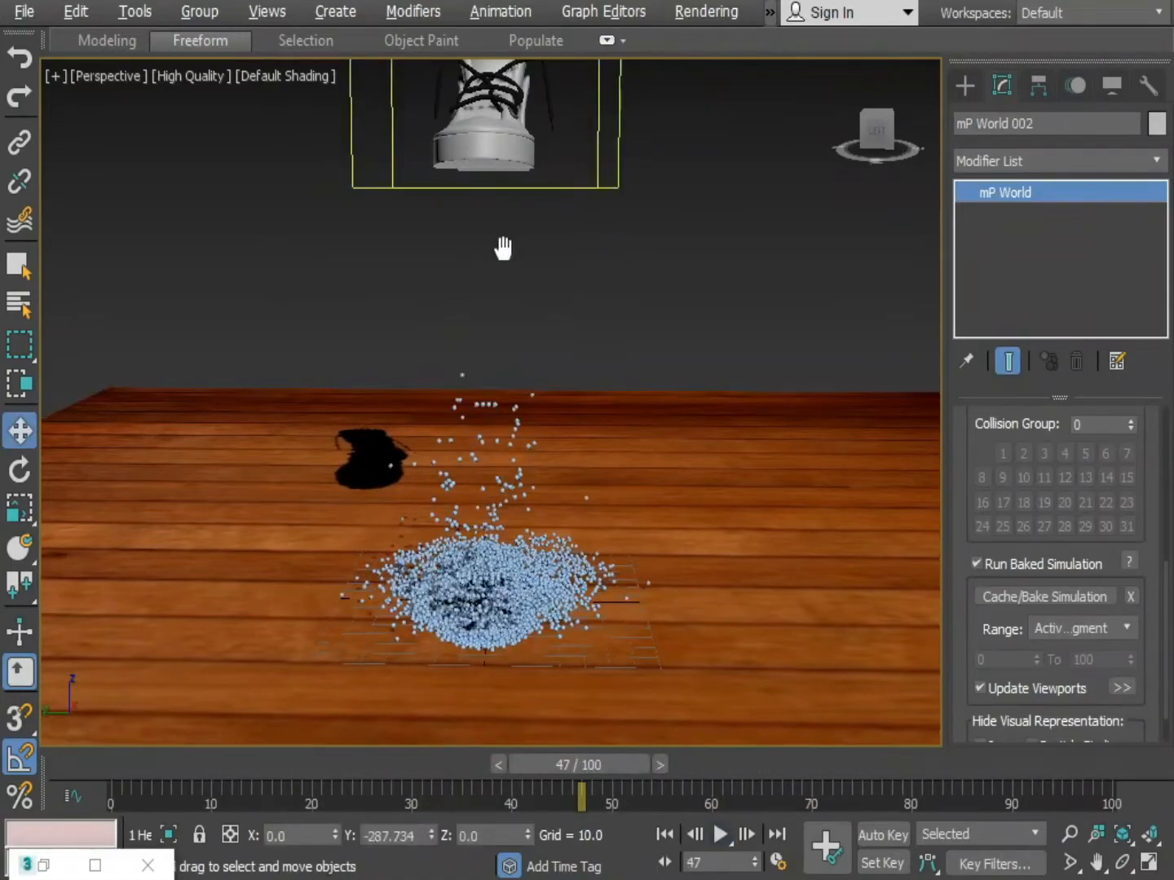
Hide the boot model group and replay the simulation to inspect the particles scattering on the wood floor.
middle_drag(502, 248, 544, 322)
click(519, 204)
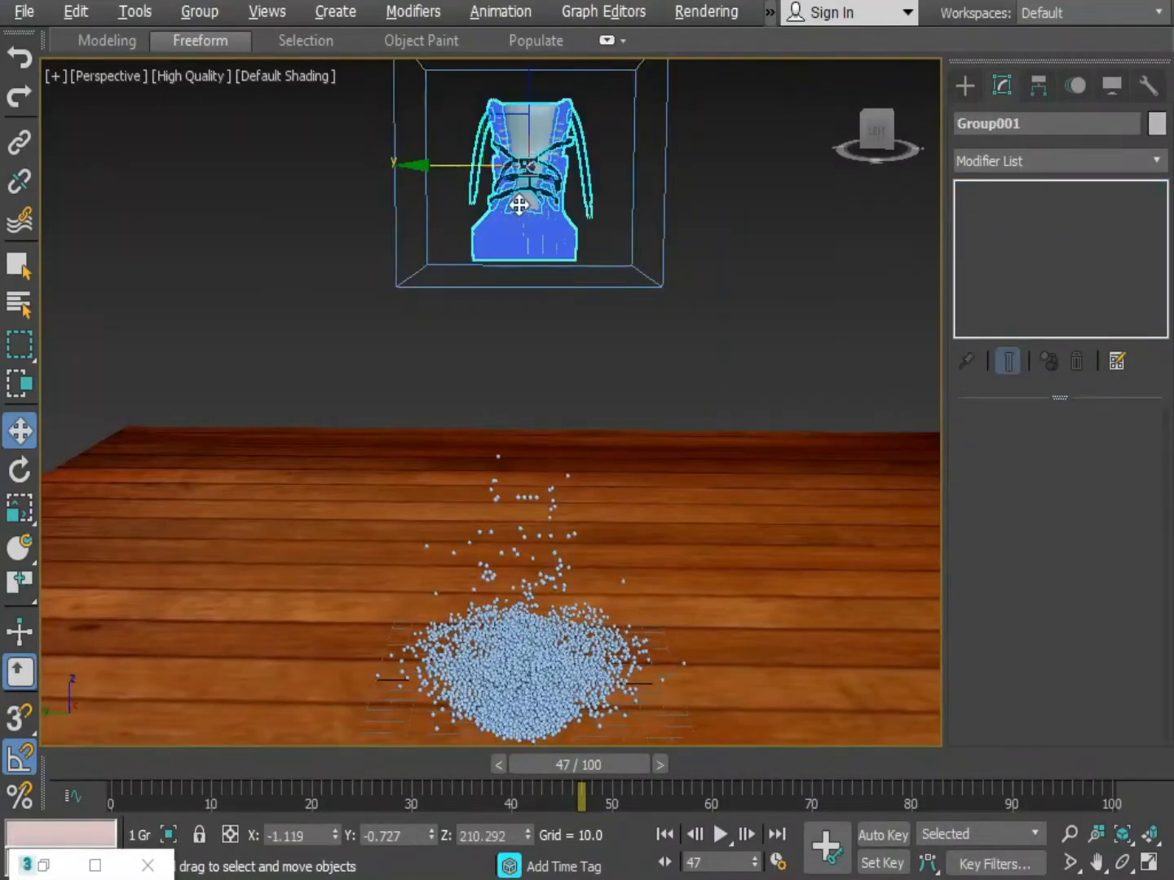
right_click(502, 229)
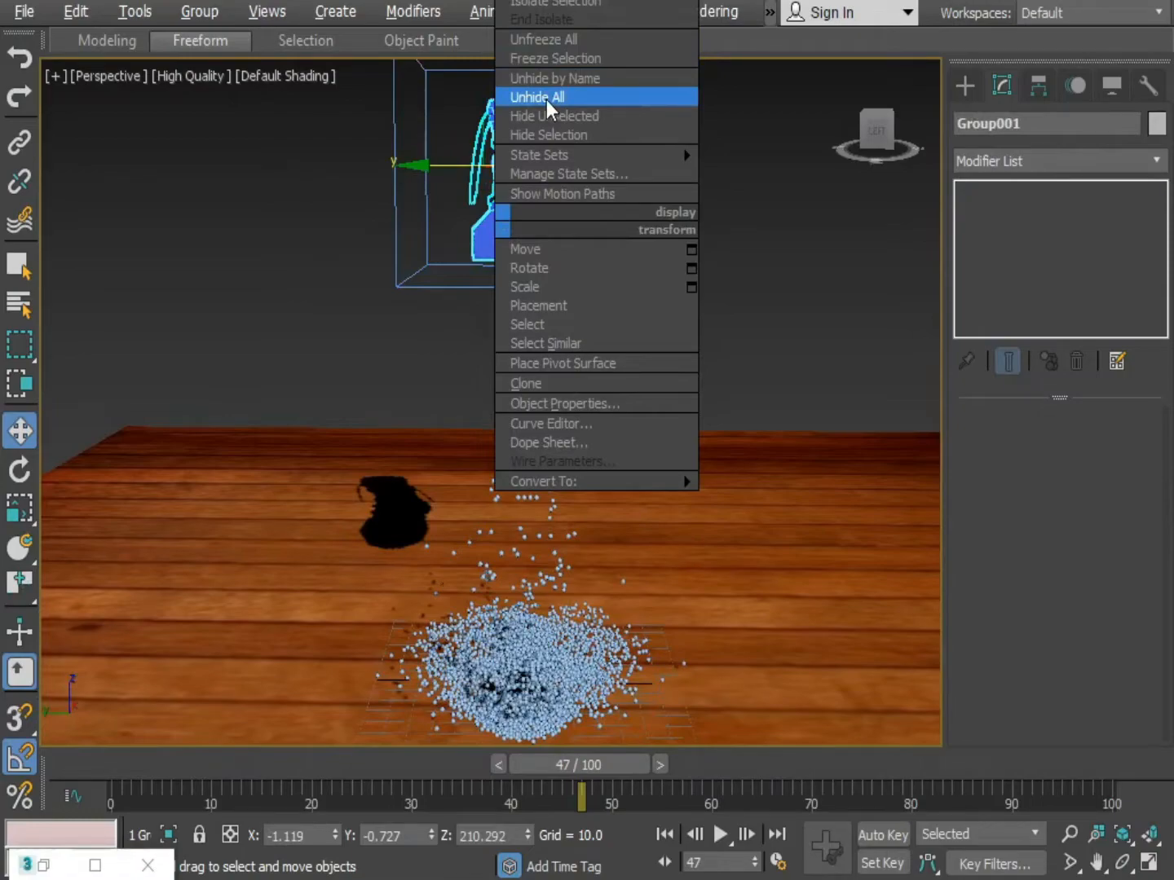
click(547, 135)
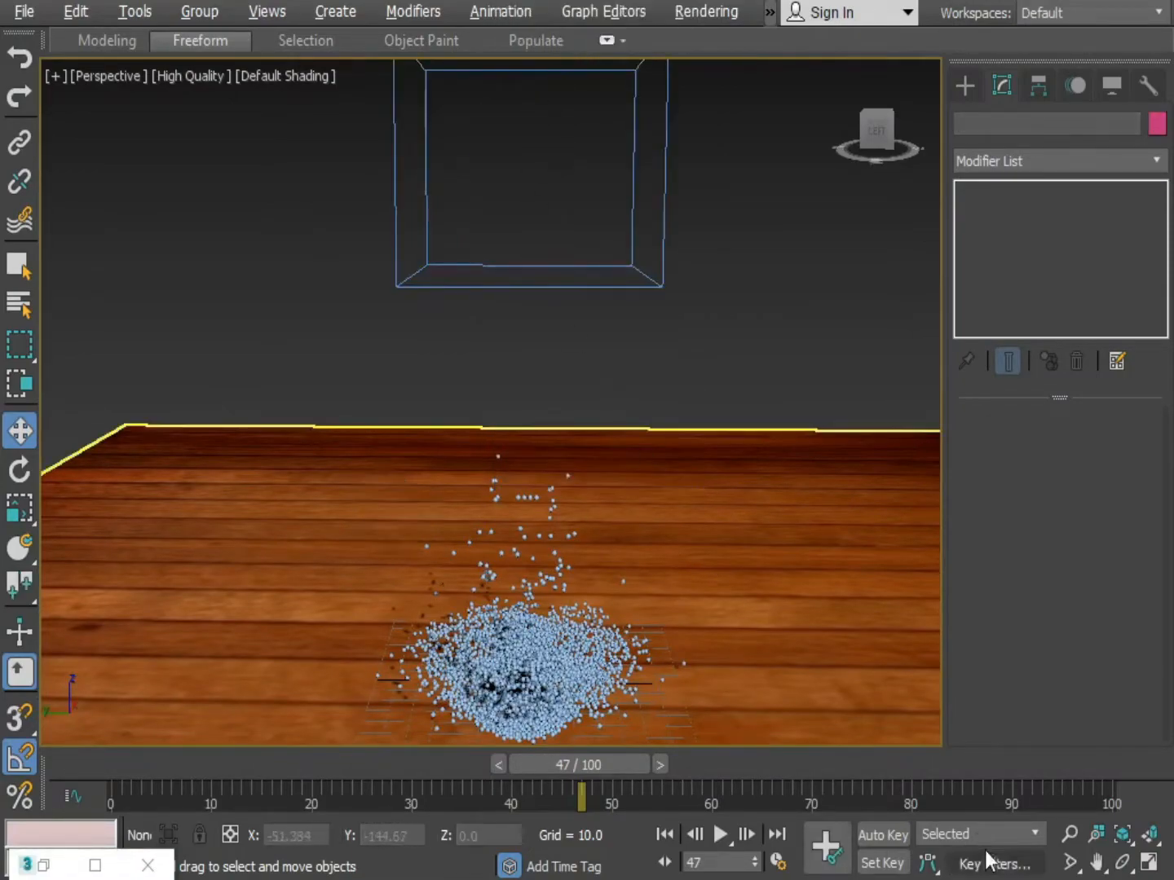
click(721, 835)
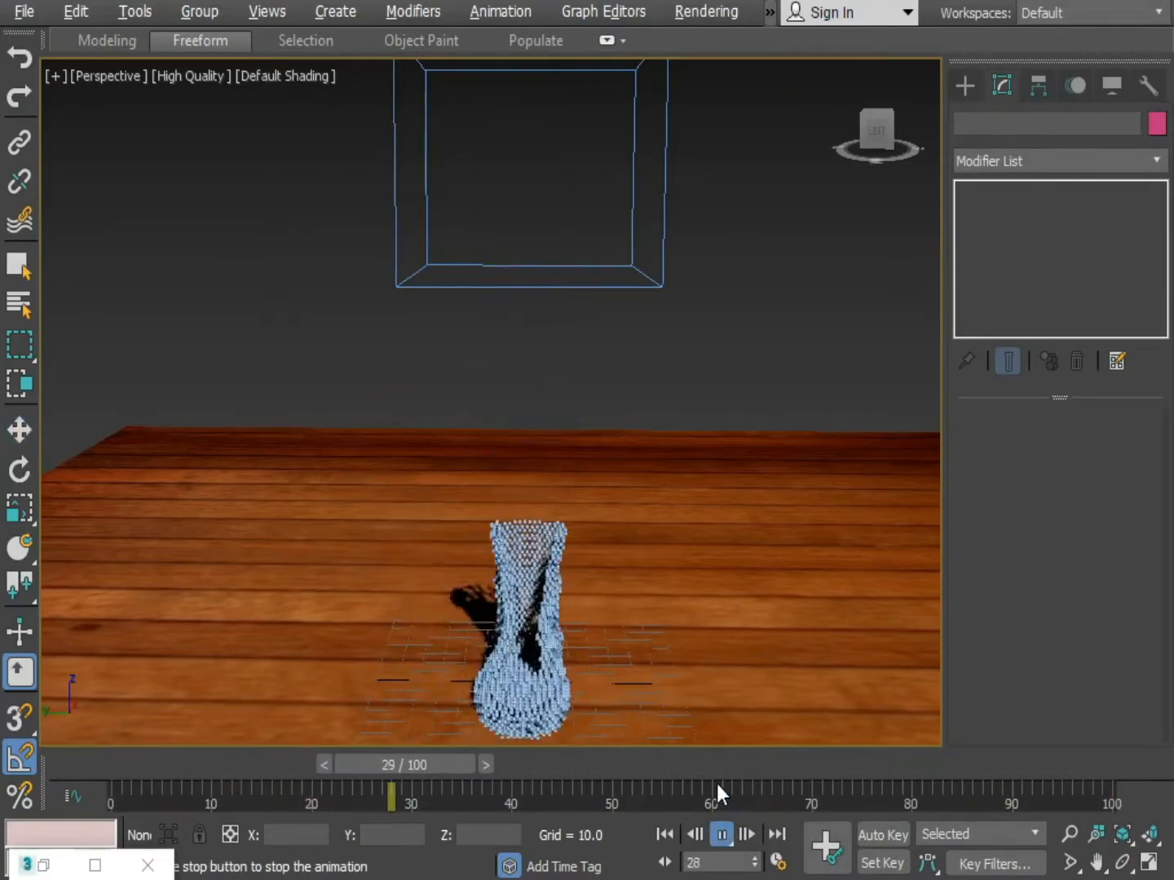
scroll(618, 571, up, 3)
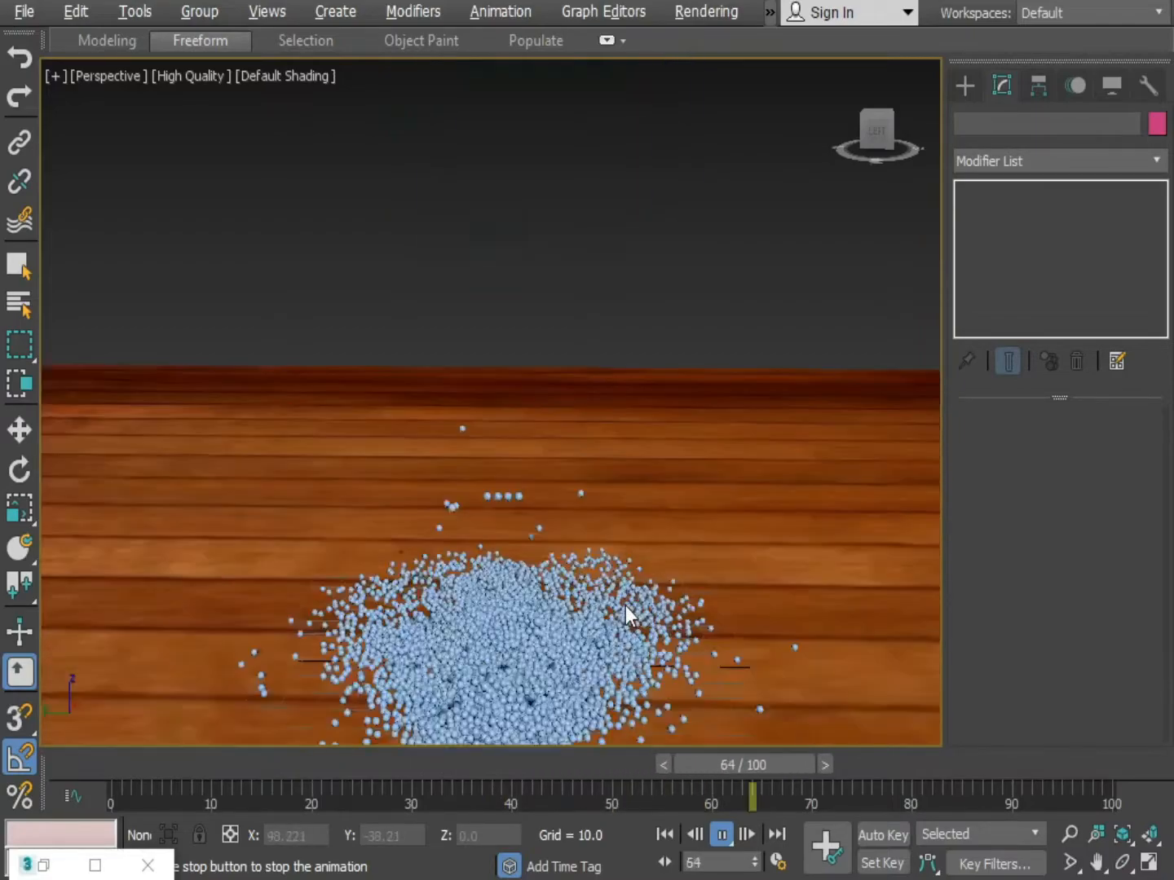